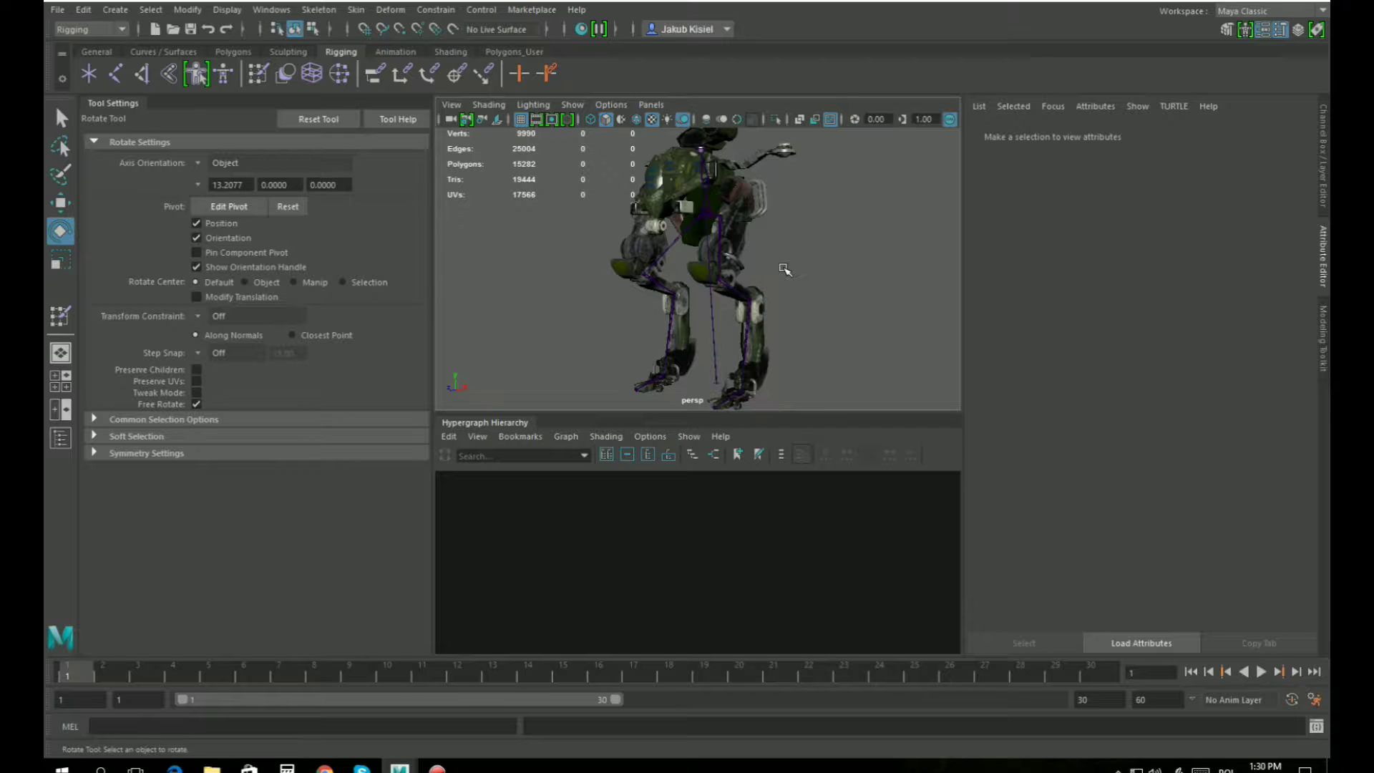
left_click_drag(800, 278, 828, 276, "alt")
scroll(787, 272, "down", 3)
scroll(829, 277, "up", 3)
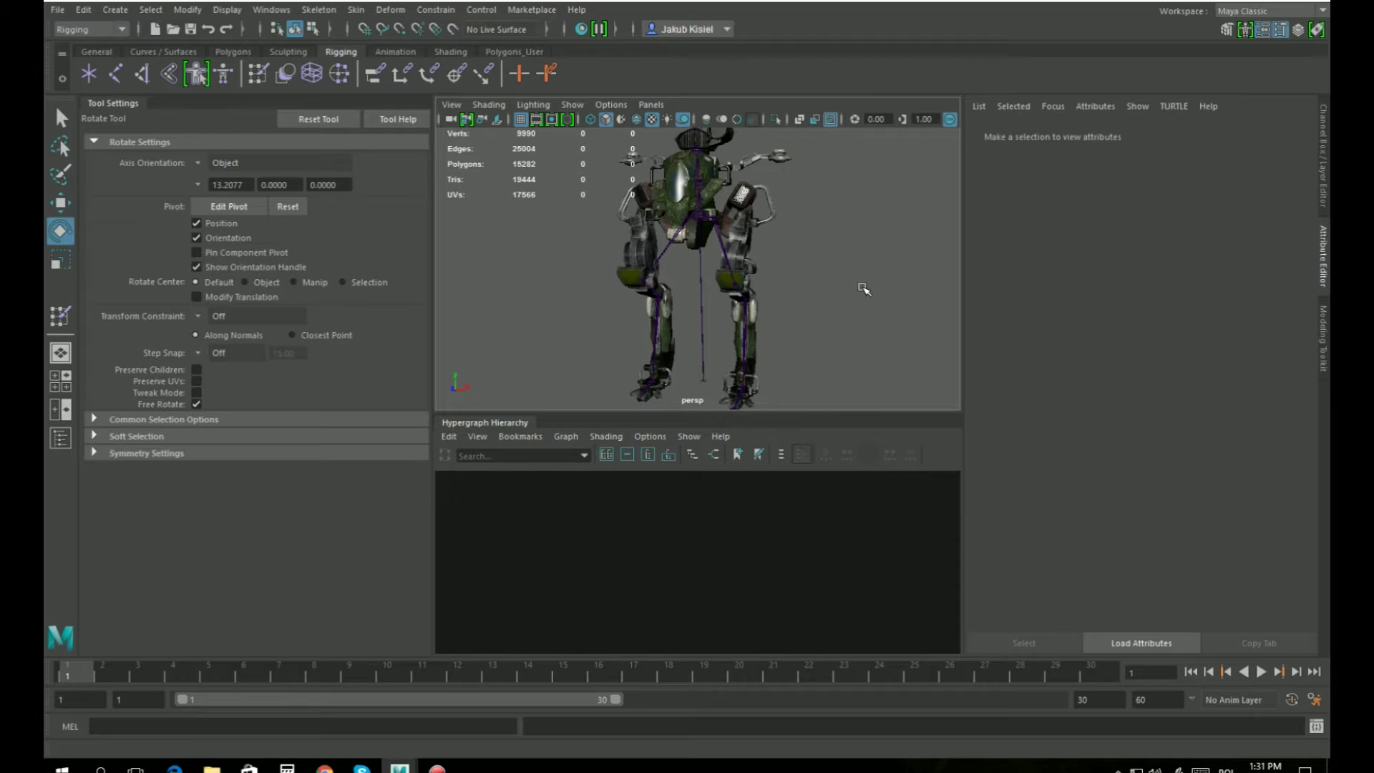
Select the mech's LeftUpLeg joint and frame it in the Hypergraph hierarchy so its joint chain is shown.
left_click(724, 240)
left_click(809, 297)
scroll(785, 262, "up", 5)
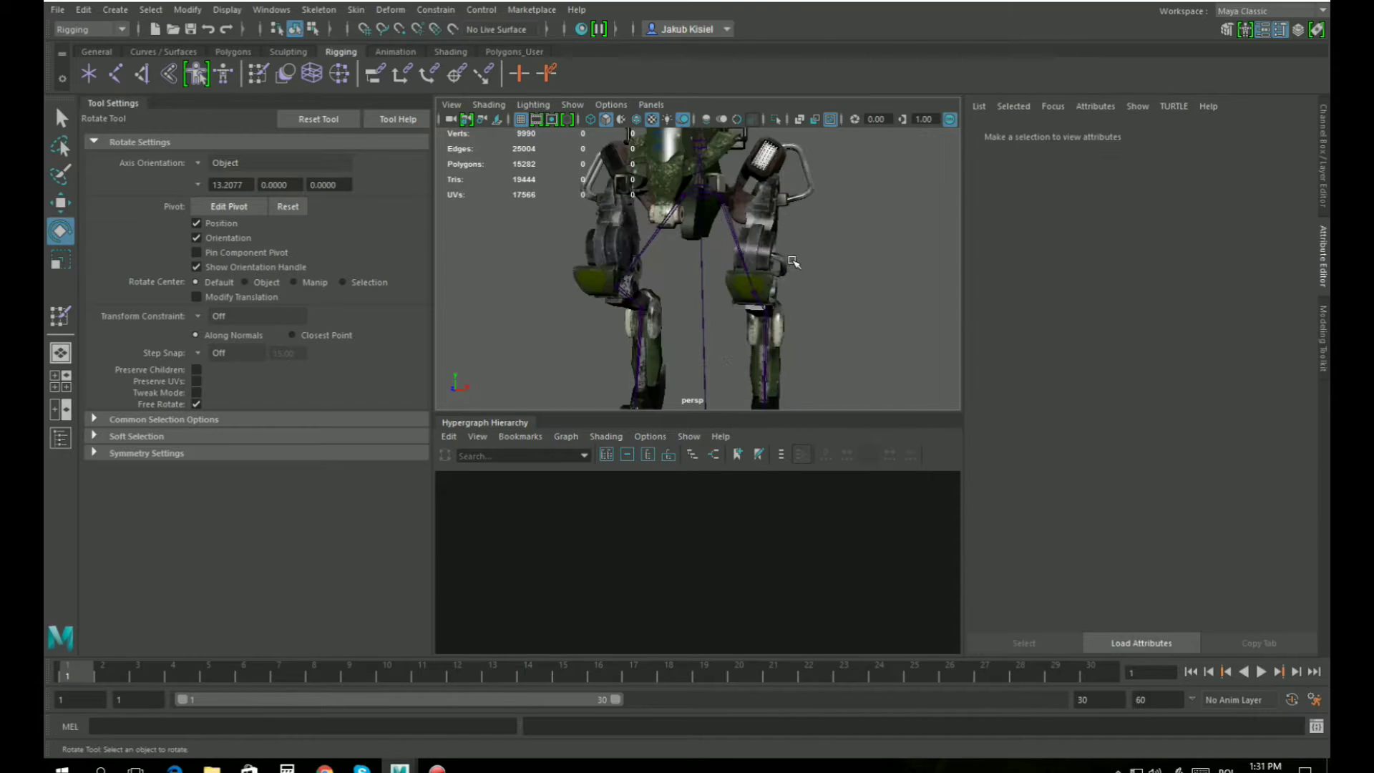
left_click(747, 209)
left_click_drag(704, 200, 760, 161)
key("ctrl+z")
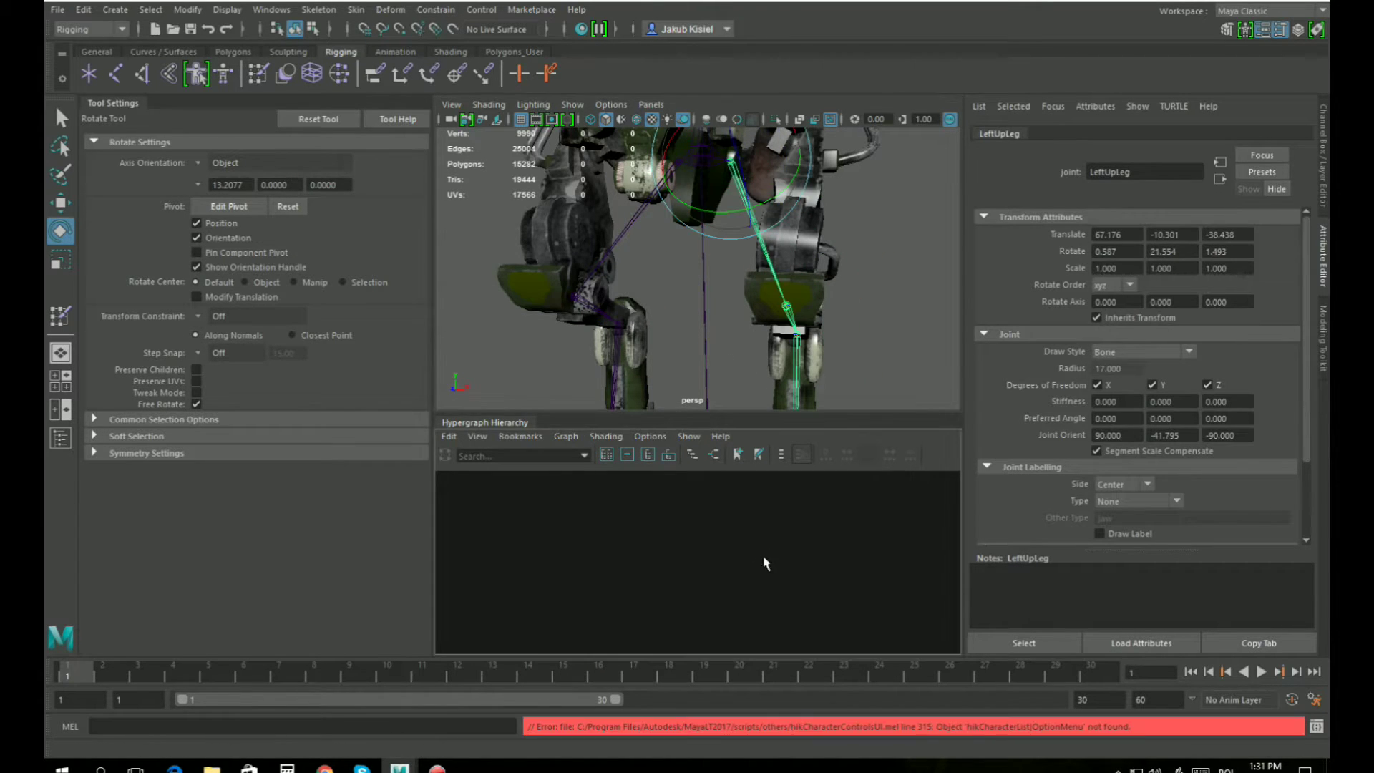
key("f")
scroll(754, 546, "down", 5)
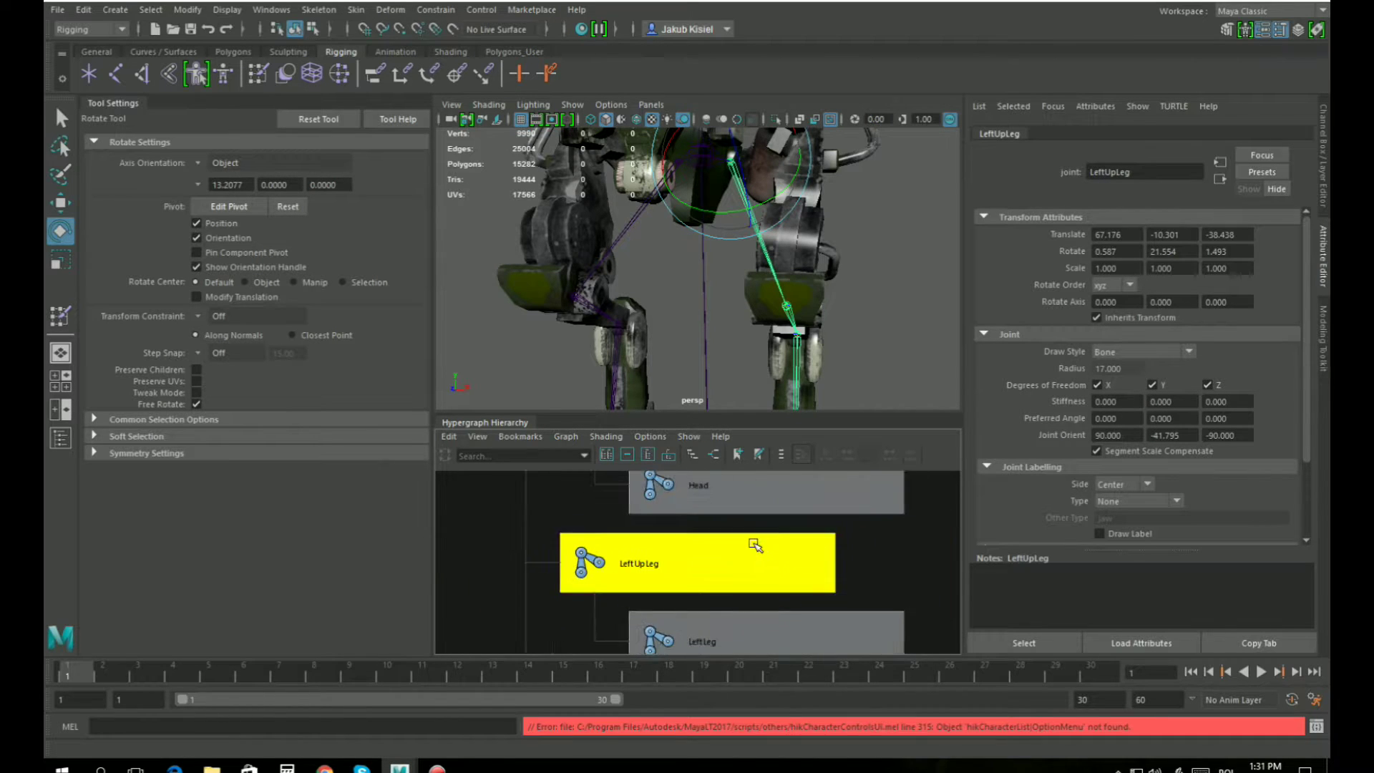
scroll(788, 545, "down", 5)
left_click(892, 286)
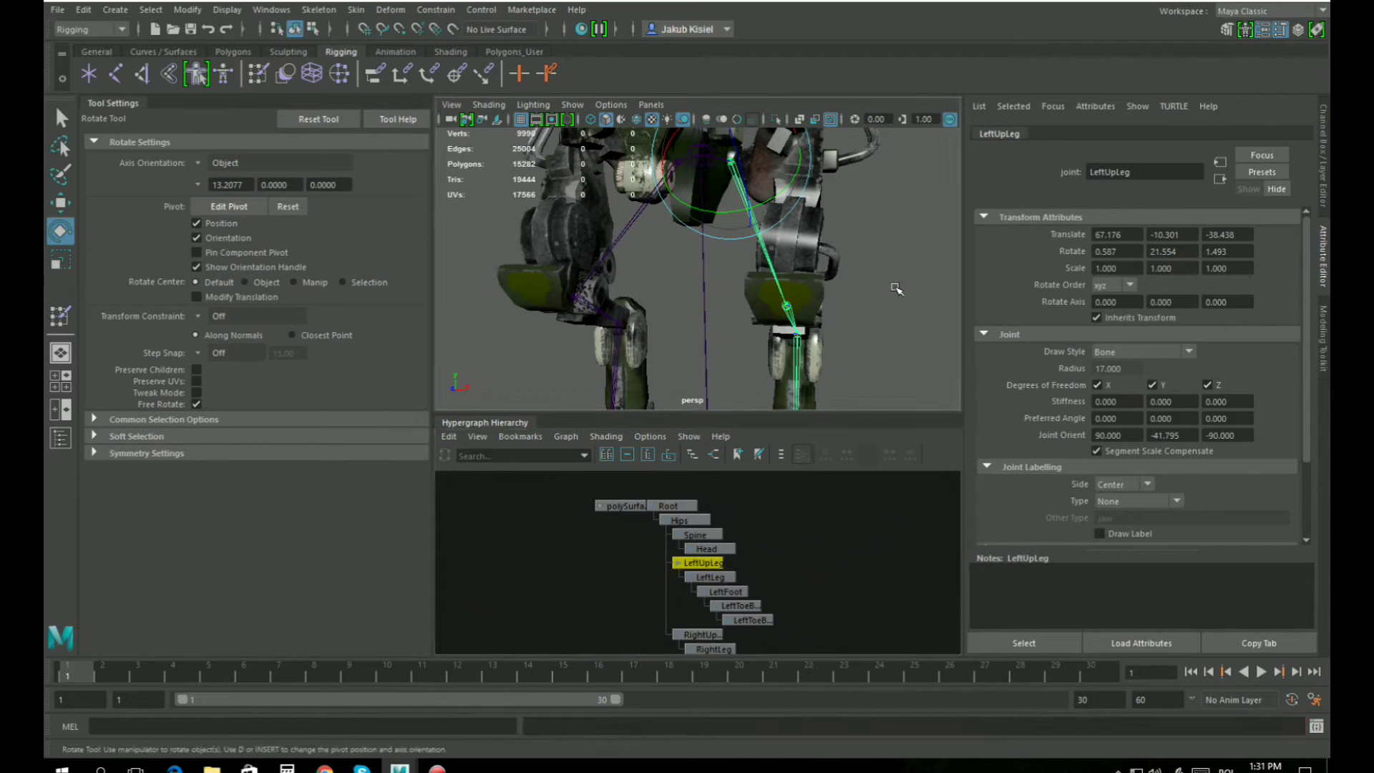
Examine how the LeftToeBase joint is placed inside the mech's left foot and how the leg chain follows the mesh.
middle_click_drag(867, 310, 861, 306, "alt")
scroll(861, 305, "down", 5)
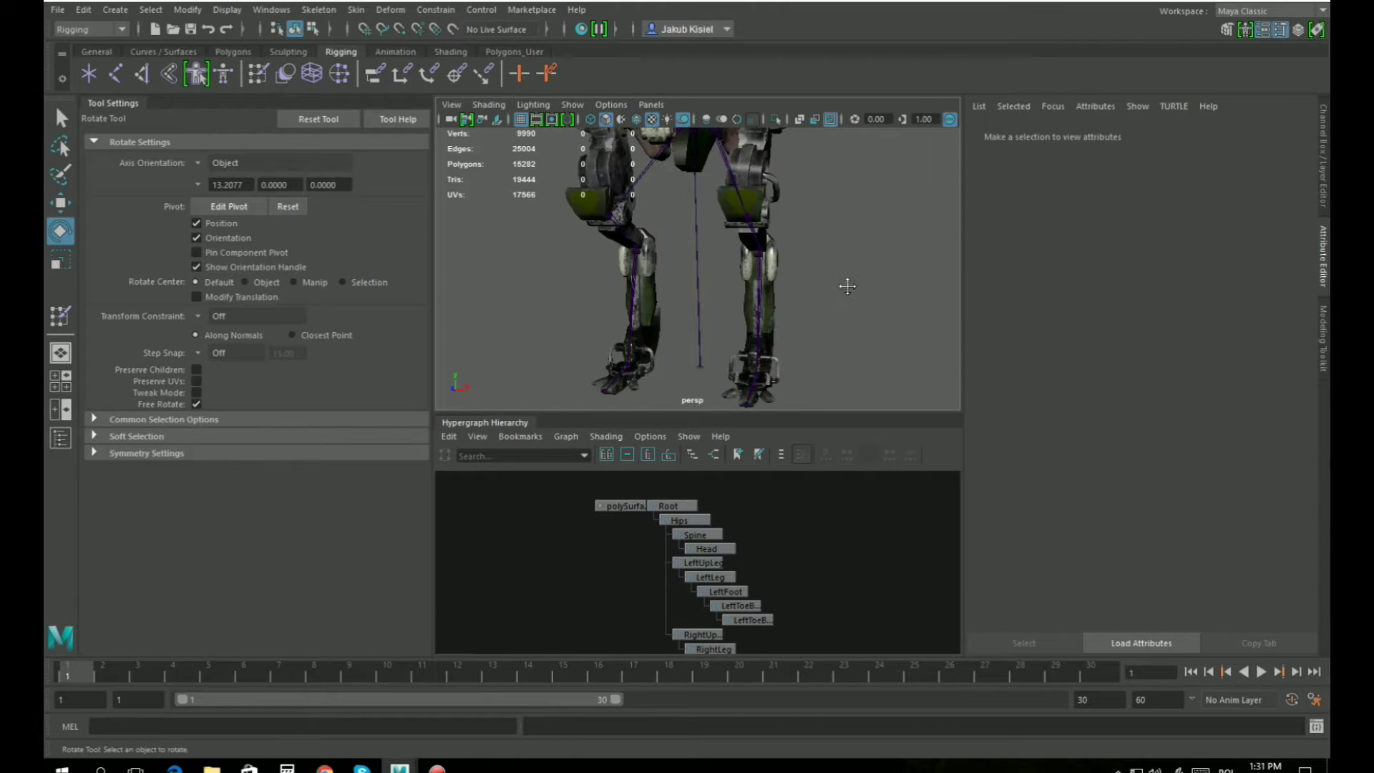
middle_click_drag(825, 331, 831, 214, "alt")
left_click_drag(831, 213, 739, 239, "alt")
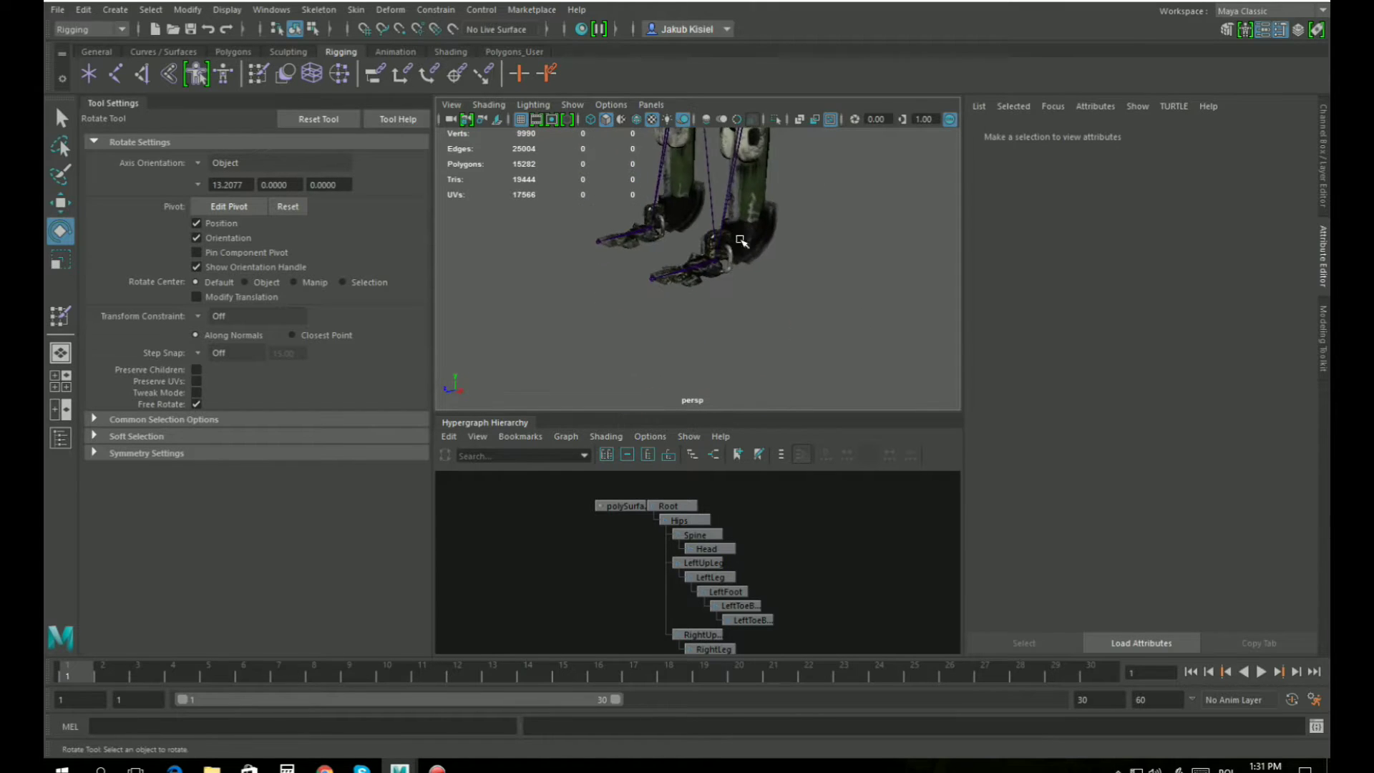
right_click_drag(740, 239, 820, 306, "alt")
left_click_drag(819, 305, 730, 320, "alt")
left_click(686, 291)
right_click_drag(729, 319, 724, 326, "alt")
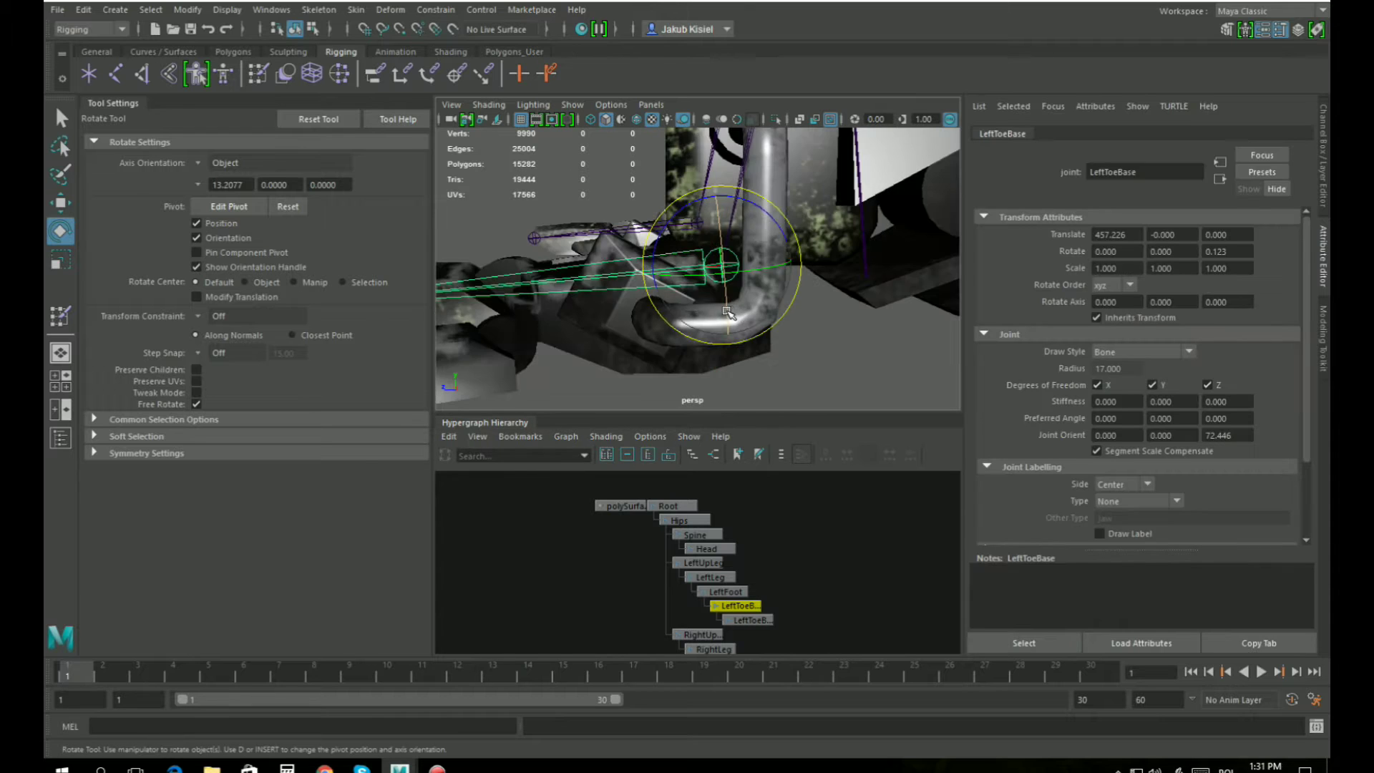
left_click_drag(673, 323, 667, 311, "alt")
scroll(643, 256, "down", 8)
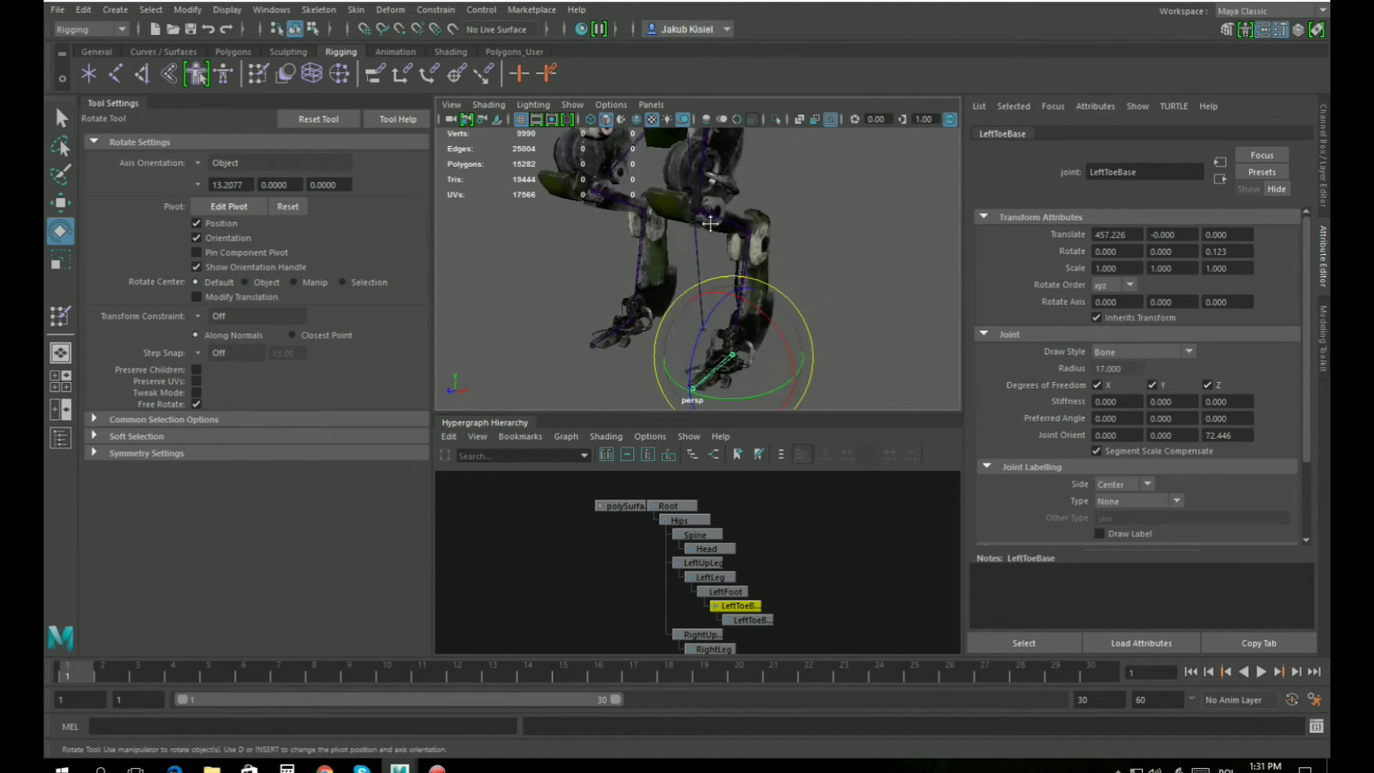
middle_click_drag(706, 219, 706, 245, "alt")
left_click(832, 231)
scroll(796, 257, "down", 3)
scroll(800, 259, "up", 3)
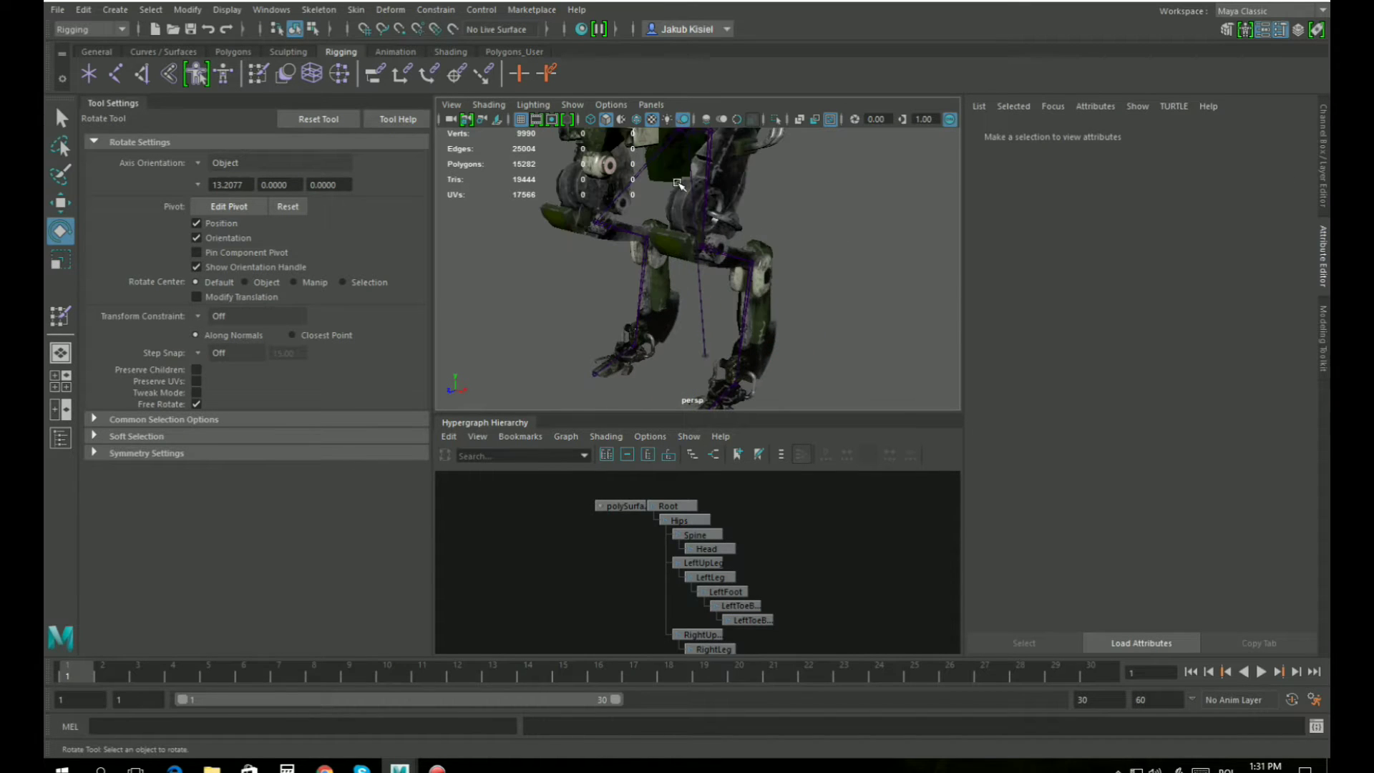
Delete the right leg joint chain starting at RightUpLeg.
left_click(648, 163)
middle_click_drag(705, 230, 716, 274, "alt")
left_click_drag(718, 276, 737, 262, "alt")
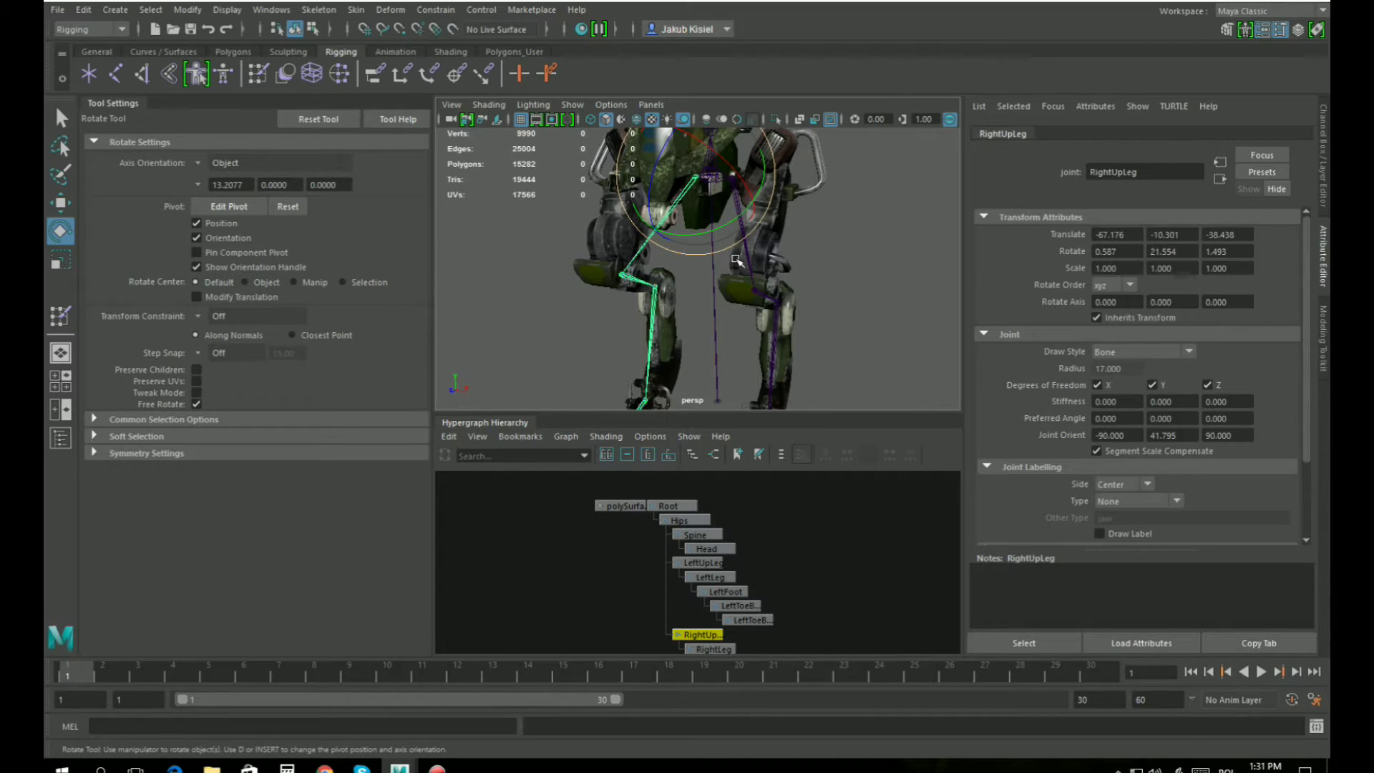
key("Delete")
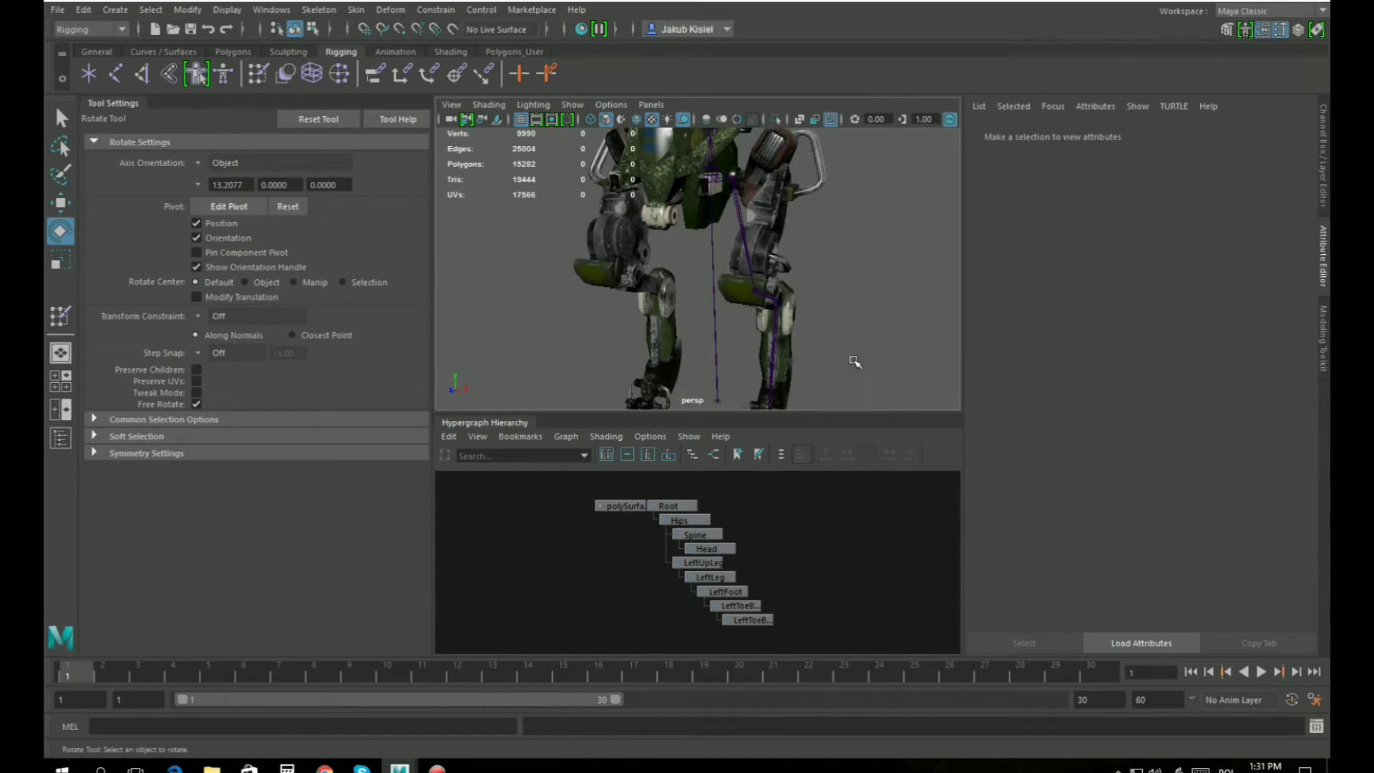
Rotate the LeftFoot joint in the side view until its Z rotation is about -0.38.
middle_click_drag(856, 361, 841, 243, "alt")
left_click_drag(840, 286, 757, 280, "alt")
middle_click_drag(725, 215, 774, 169, "alt")
scroll(774, 169, "up", 2)
left_click(767, 168)
middle_click_drag(812, 240, 782, 312, "alt")
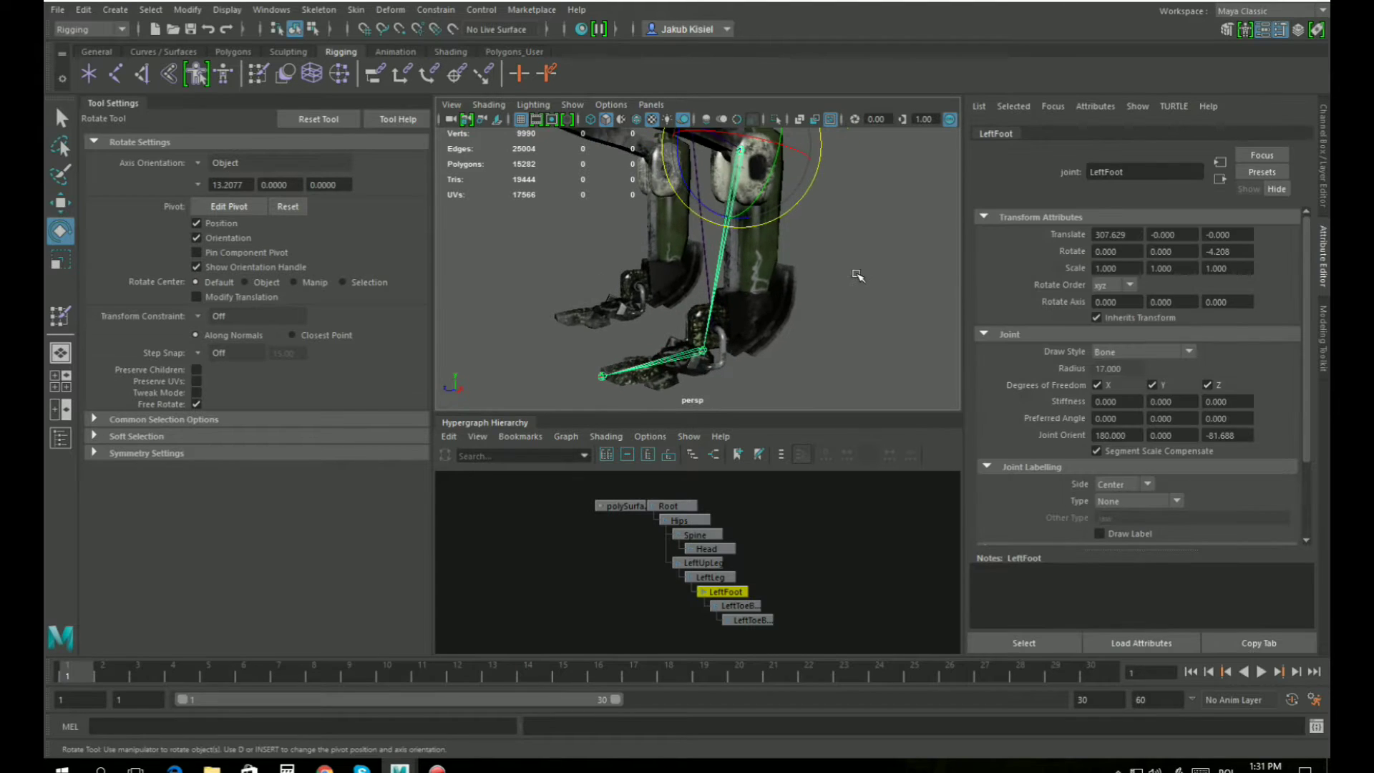
left_click_drag(857, 276, 811, 260, "alt")
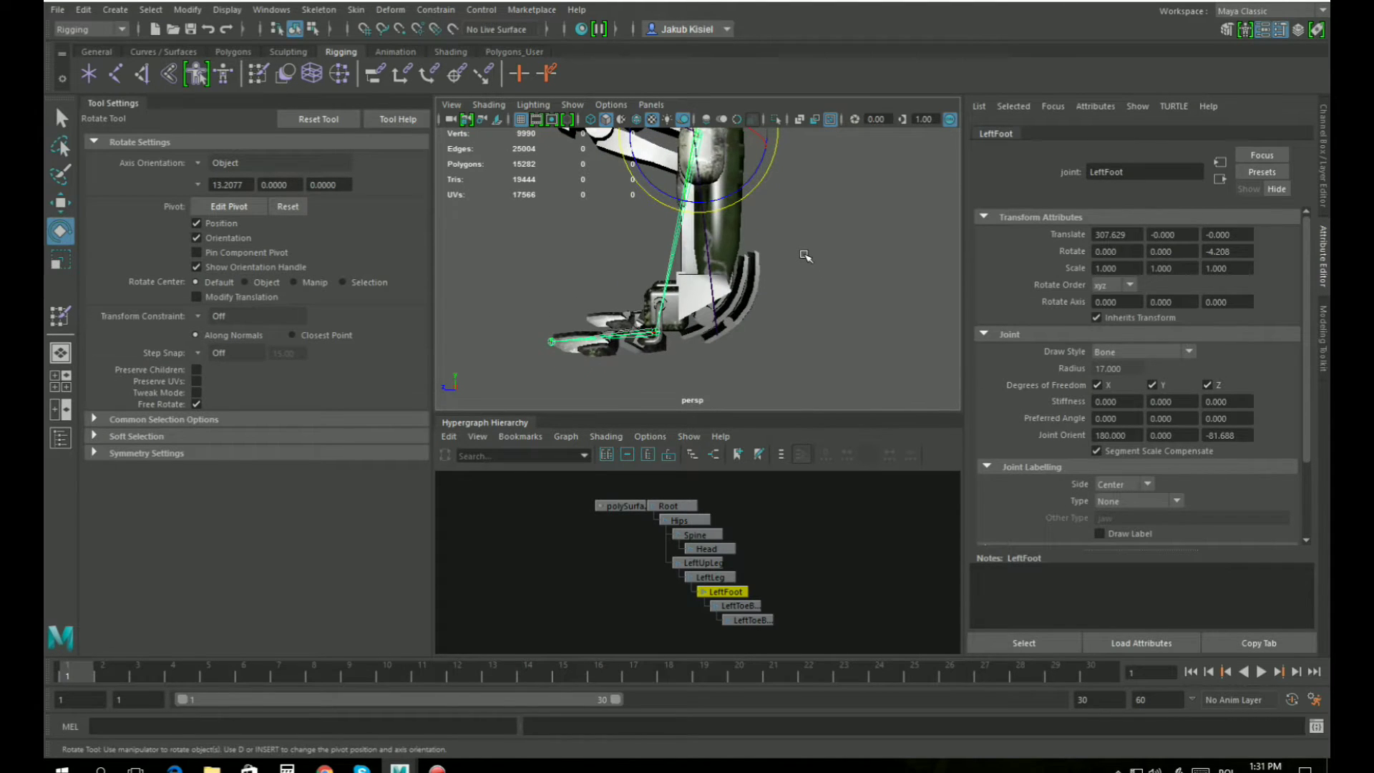
key("space")
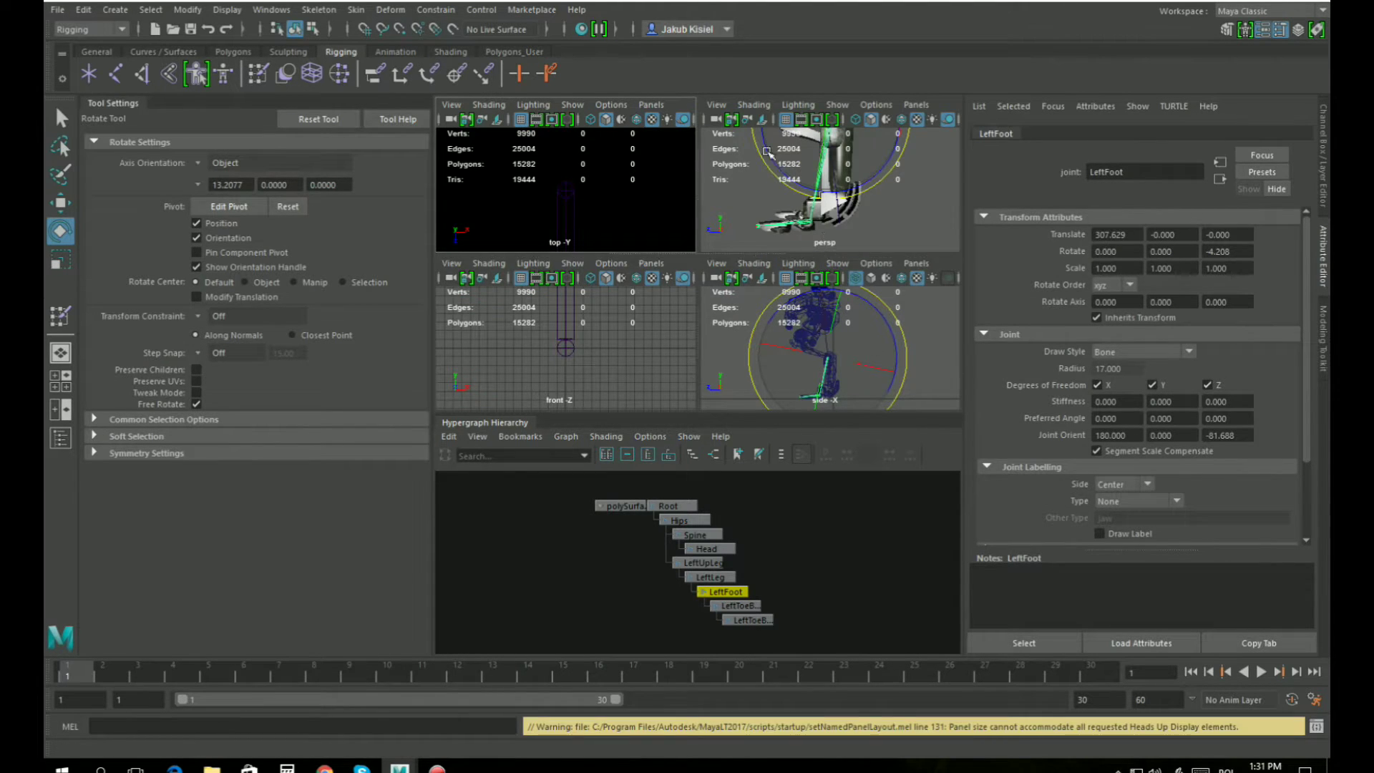
key("space")
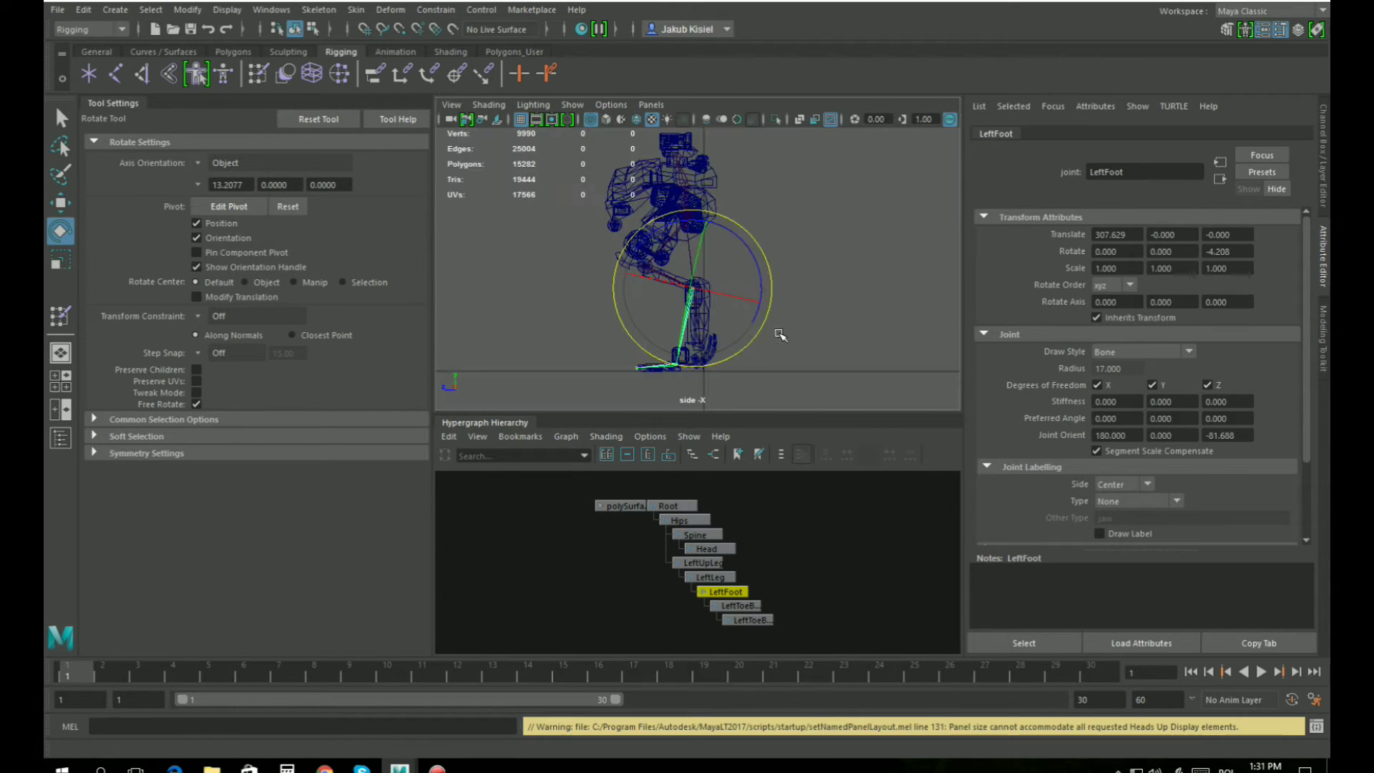
scroll(780, 334, "up", 6)
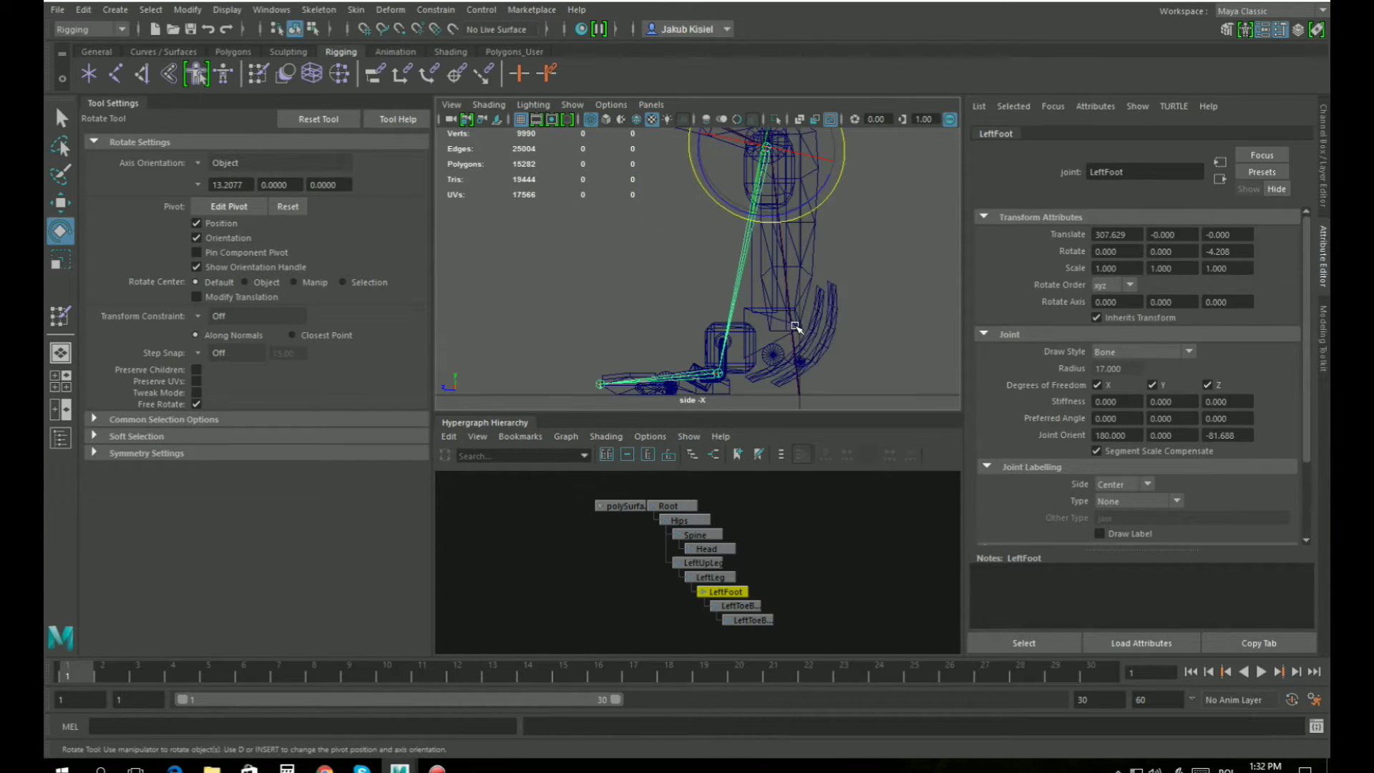
scroll(795, 326, "down", 1)
middle_click_drag(798, 317, 770, 325, "alt")
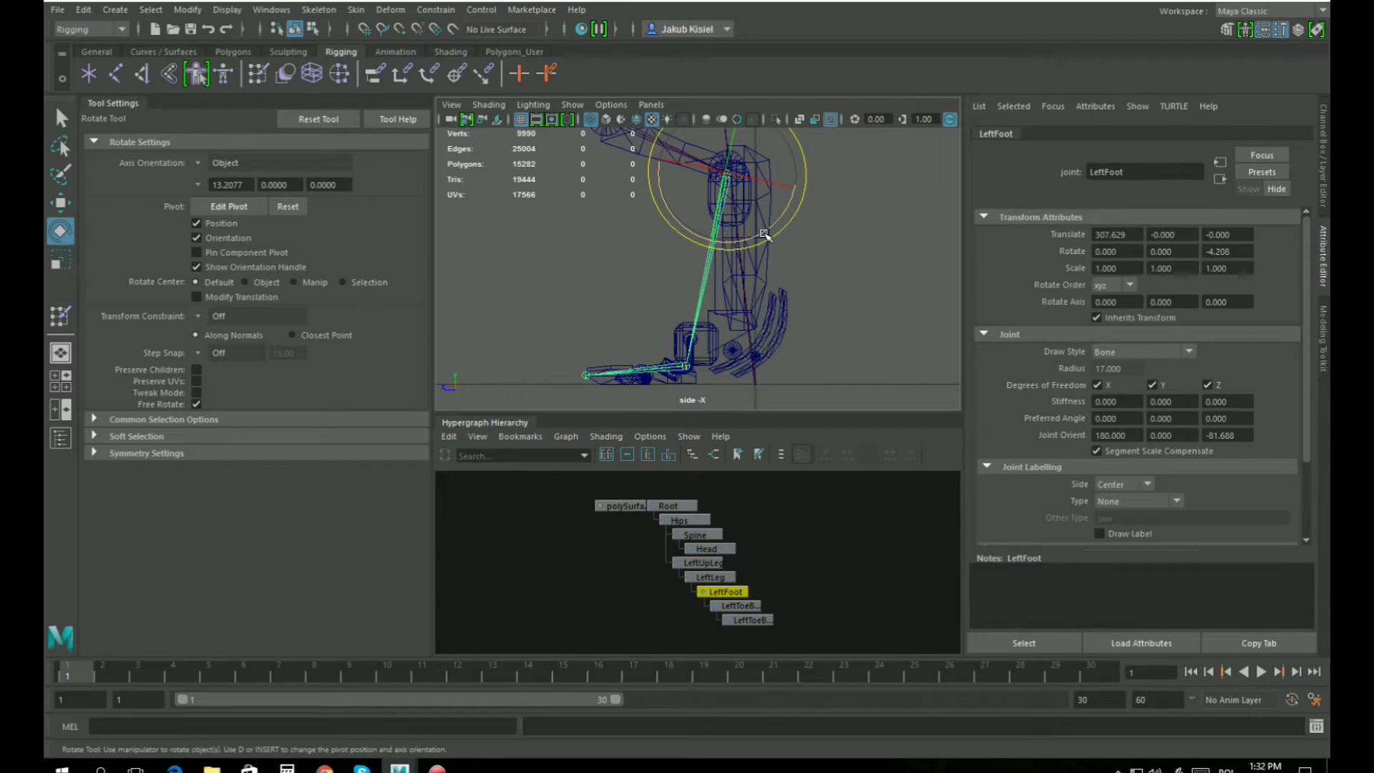
left_click_drag(764, 235, 760, 236)
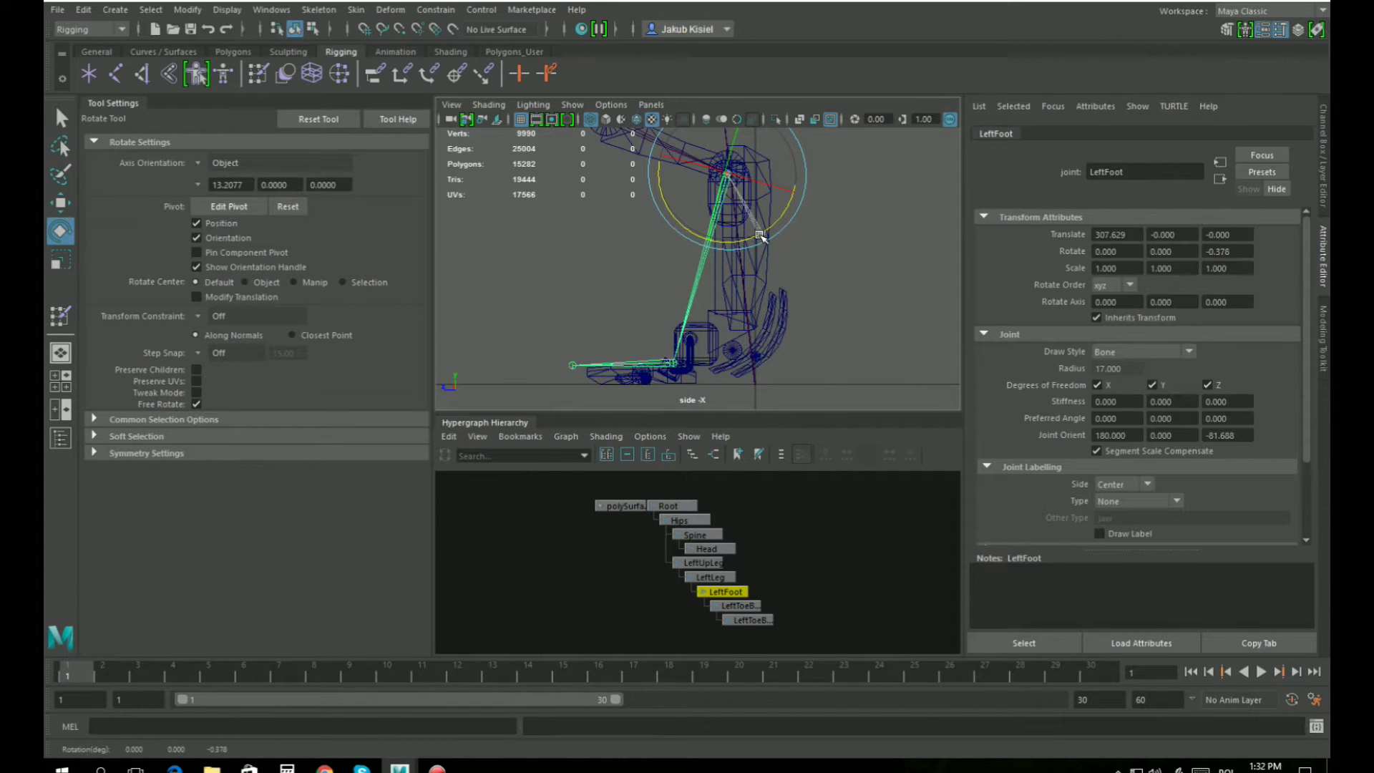
Move the LeftToeBase joint down along its X axis to an X translation of about 474.6.
left_click(668, 361)
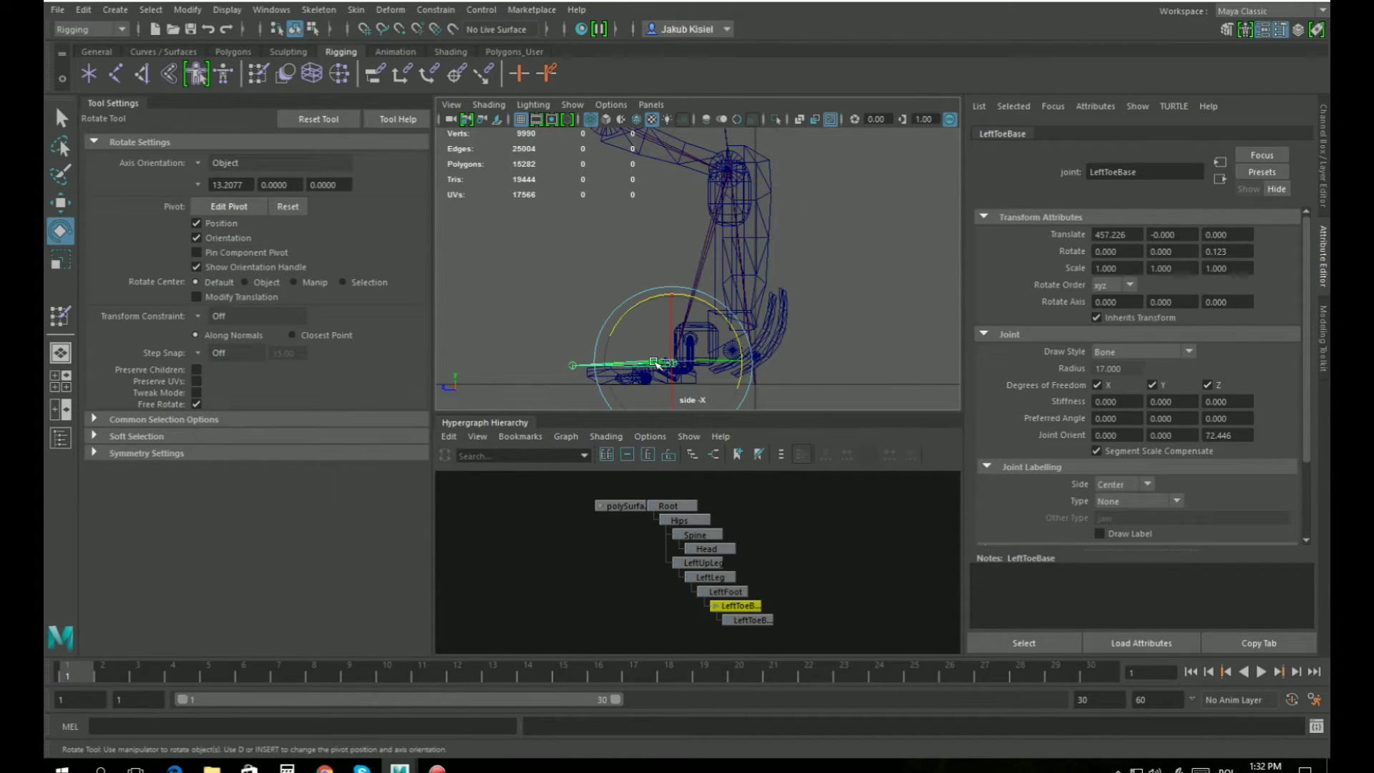
key("w")
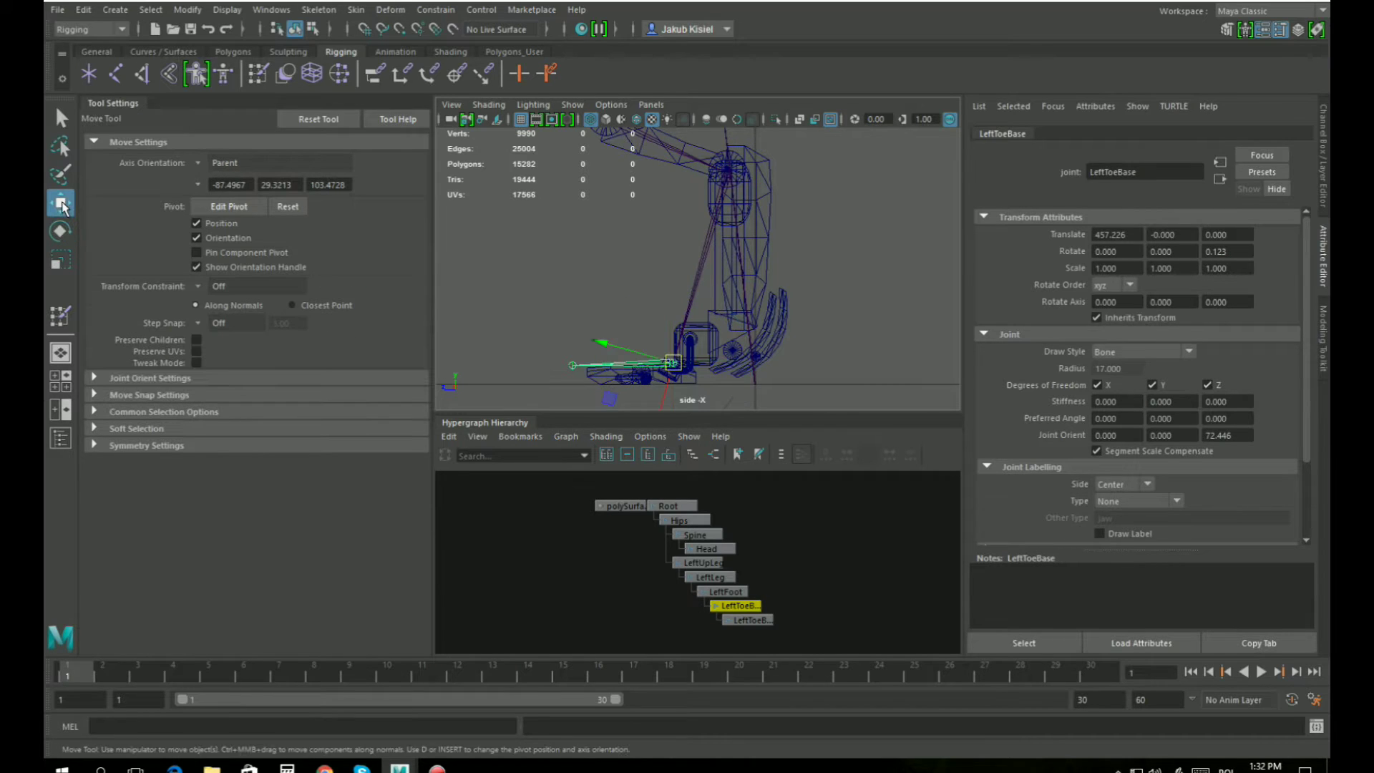
middle_click_drag(692, 303, 689, 211, "alt")
scroll(685, 307, "up", 6)
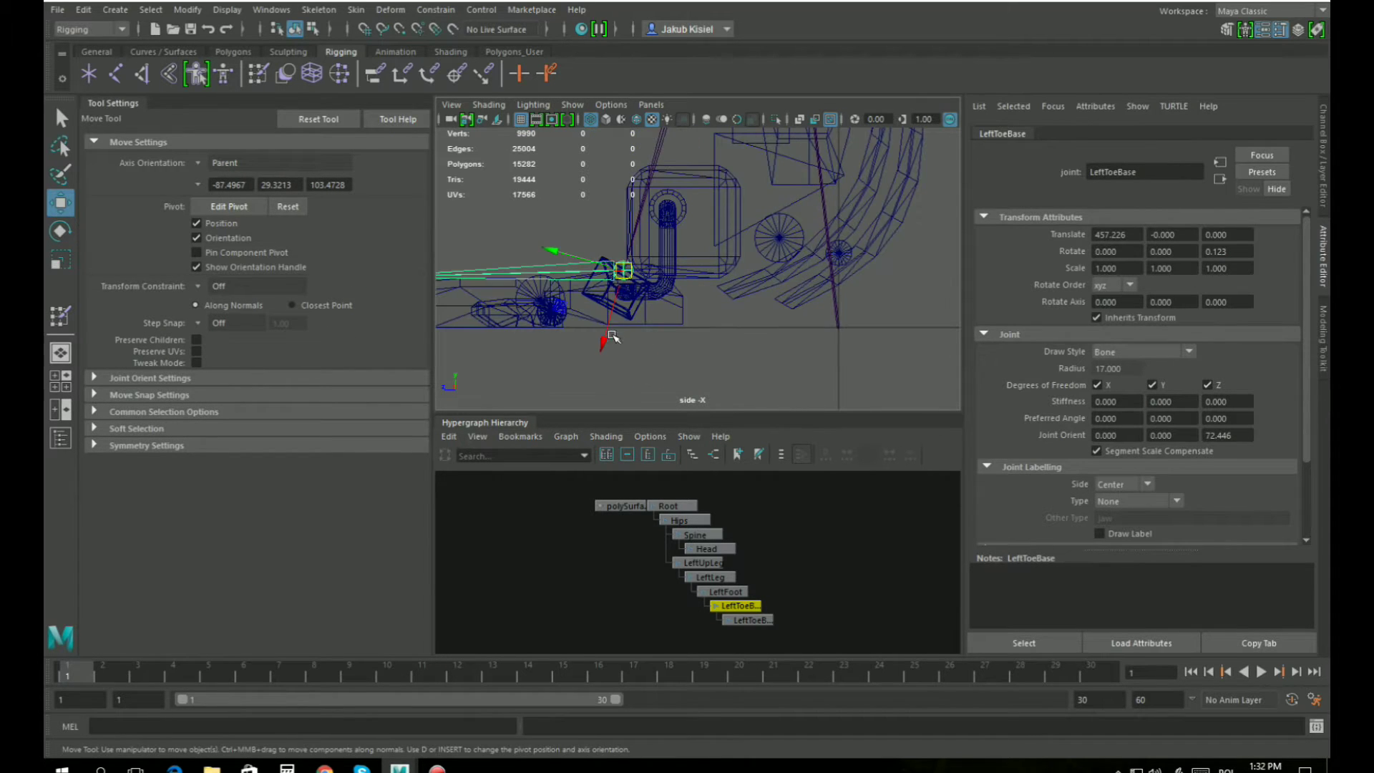
left_click_drag(608, 325, 601, 344)
middle_click_drag(602, 343, 720, 331, "alt")
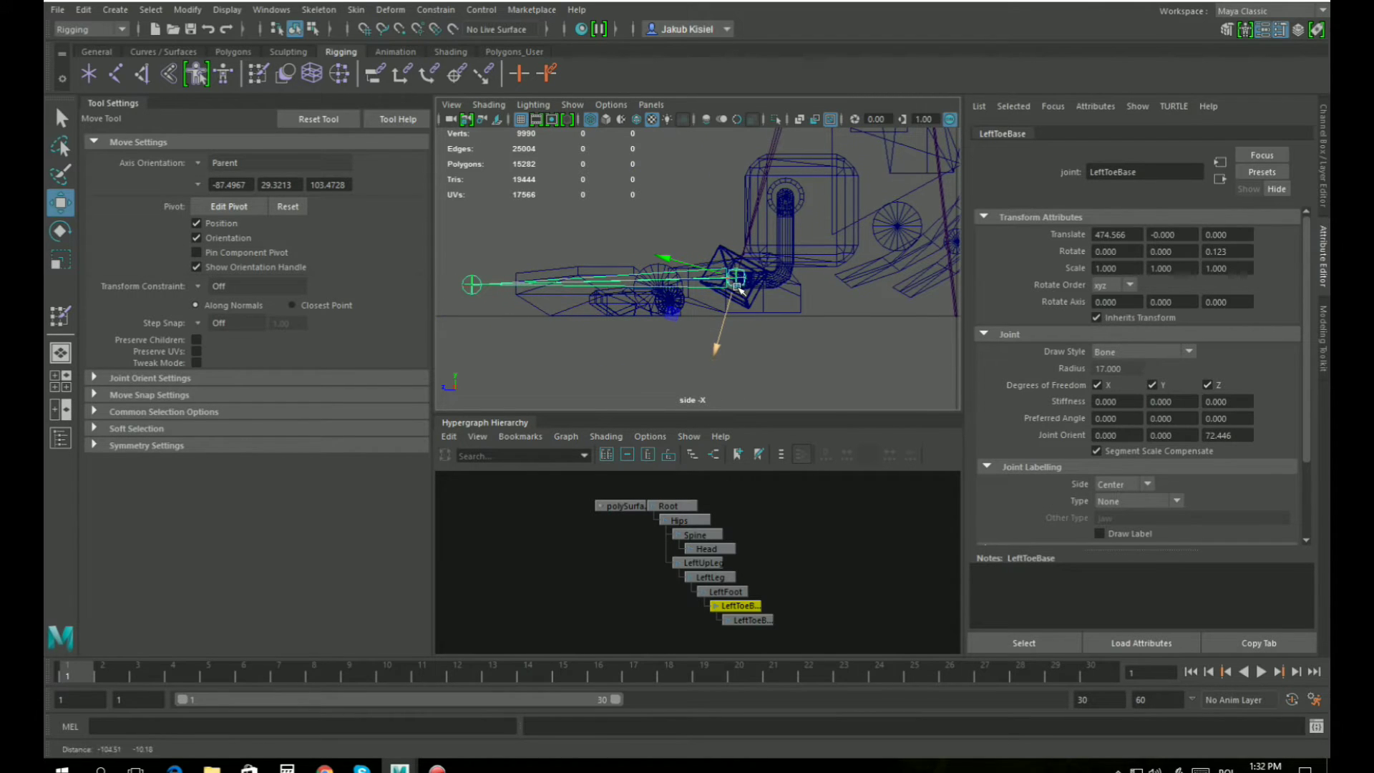
Move the LeftToeBaseEND joint back towards the toe tip to an X translation of about 199.2, and return to the perspective view.
left_click(471, 287)
middle_click_drag(533, 285, 597, 298, "alt")
left_click_drag(461, 300, 500, 300)
key("space")
key("space")
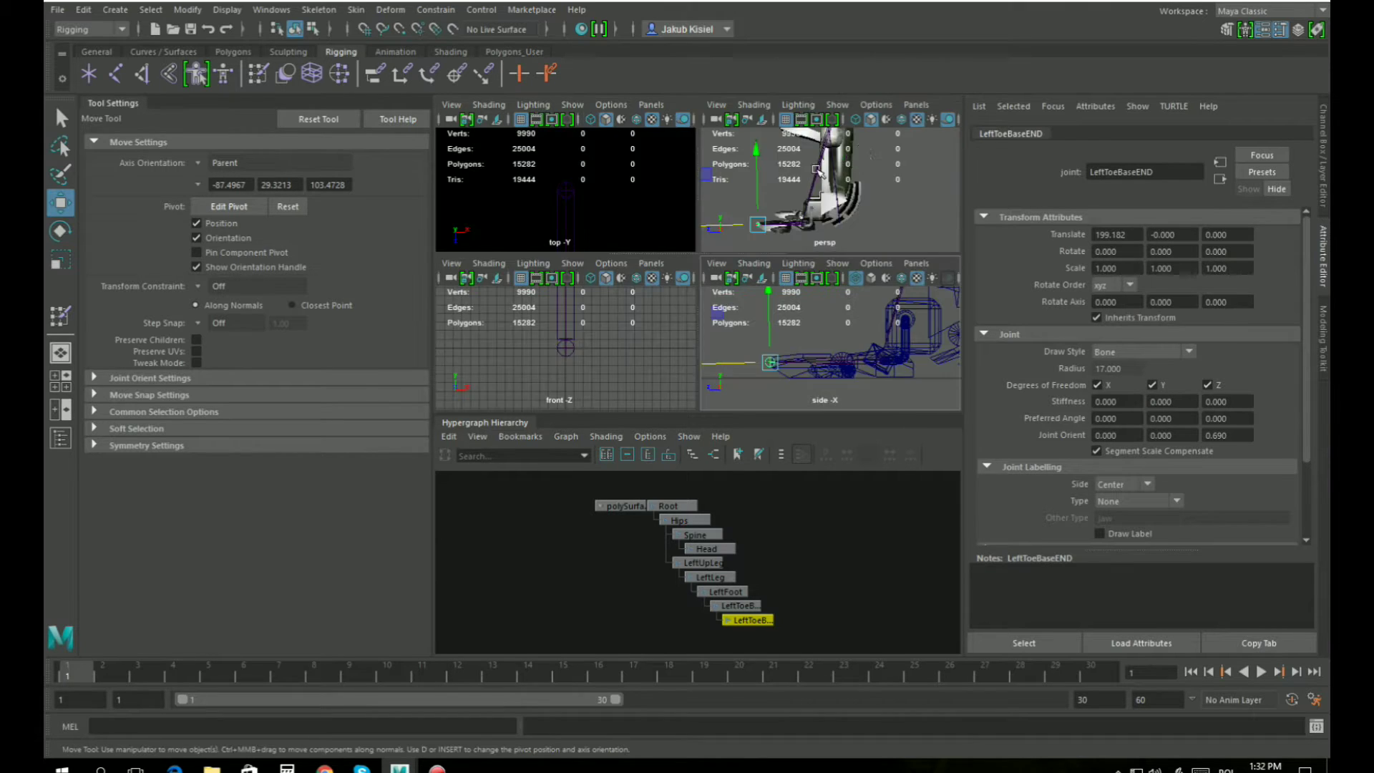
left_click_drag(683, 230, 801, 248, "alt")
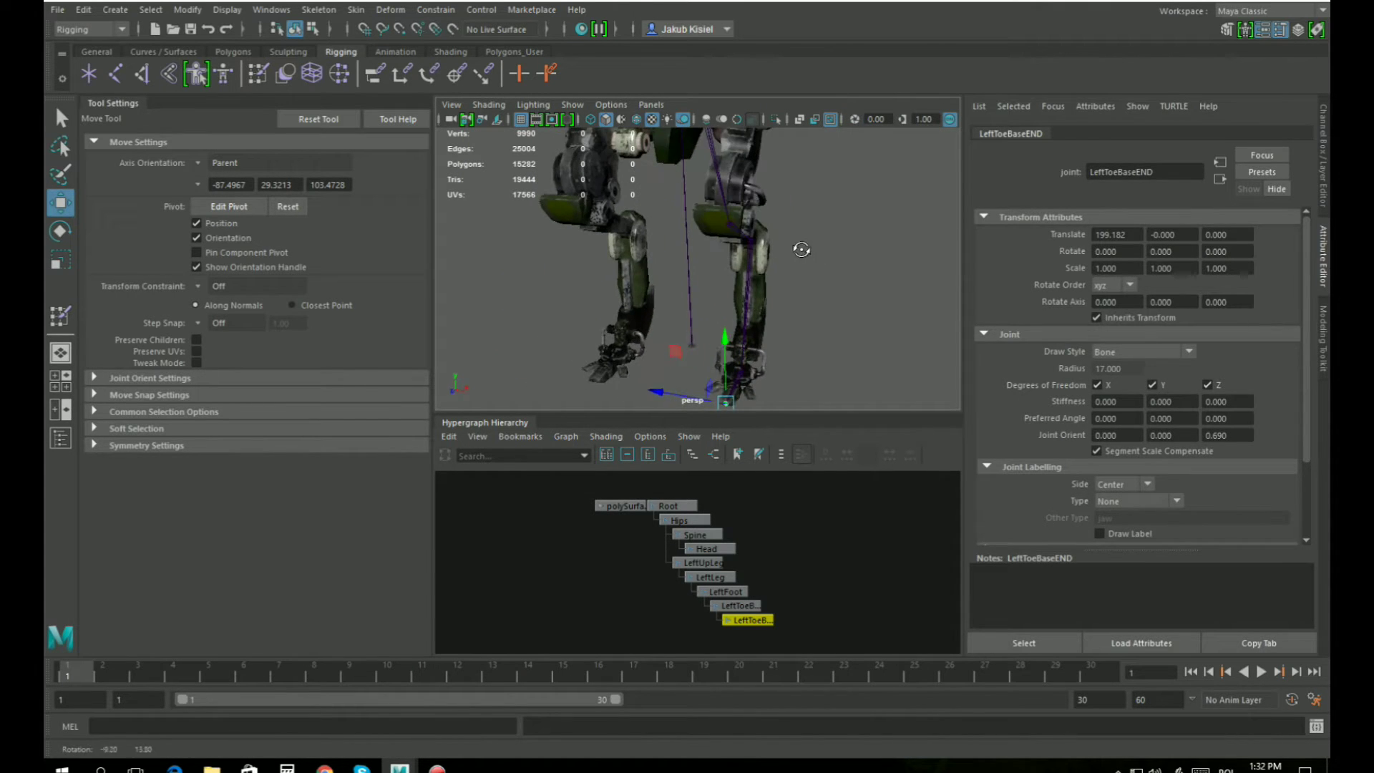
left_click(782, 194)
Mirror the LeftUpLeg joint chain to the other side to rebuild the right leg joints under Hips.
middle_click_drag(722, 160, 689, 236, "alt")
left_click_drag(549, 284, 576, 262, "alt")
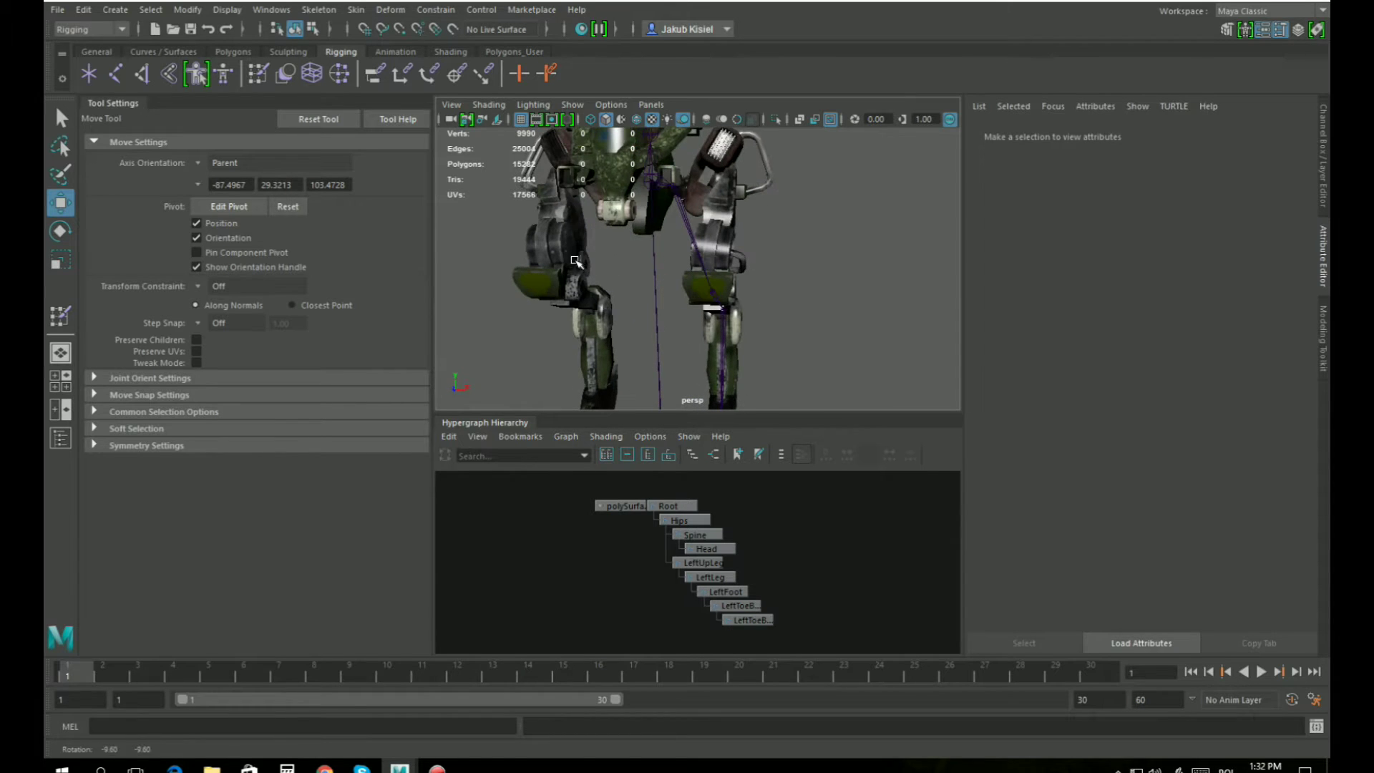
left_click(683, 211)
scroll(782, 227, "down", 6)
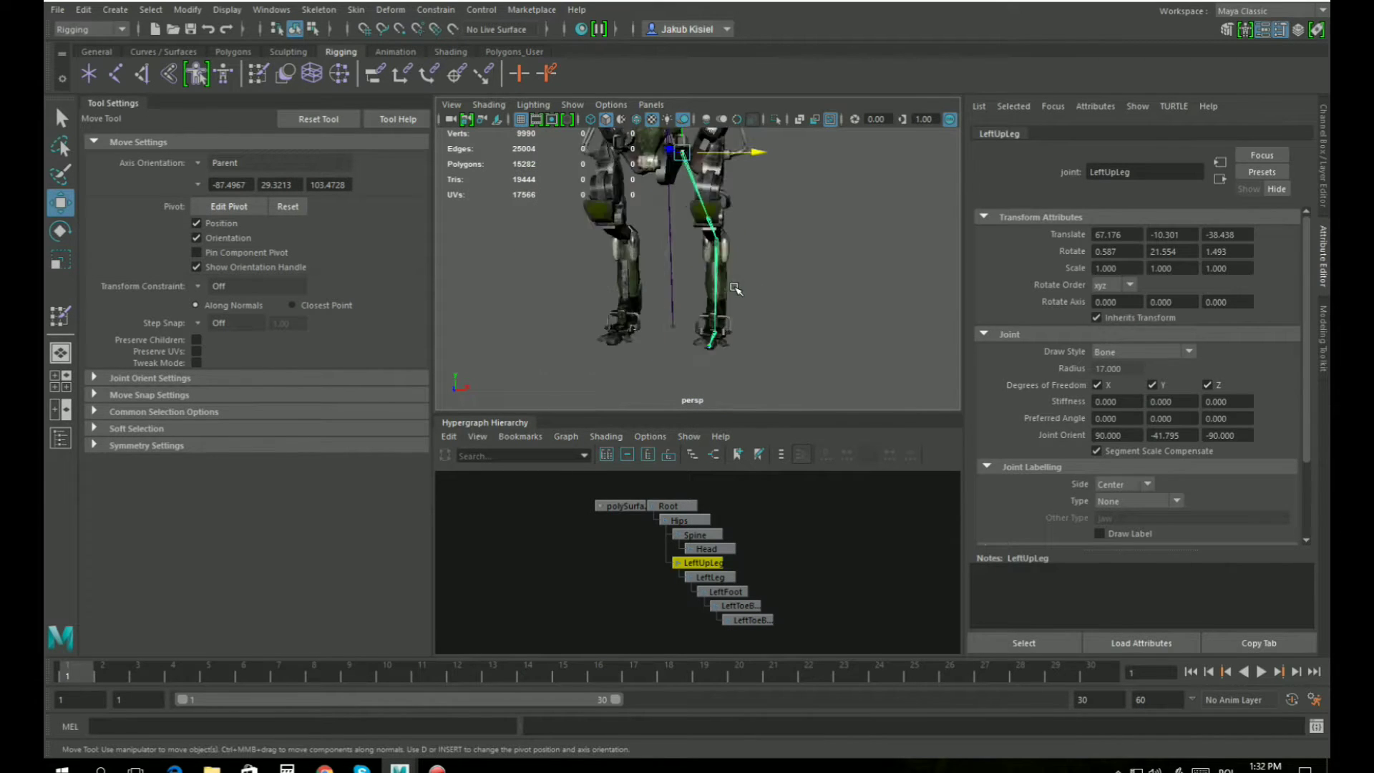
left_click_drag(761, 279, 759, 250, "alt")
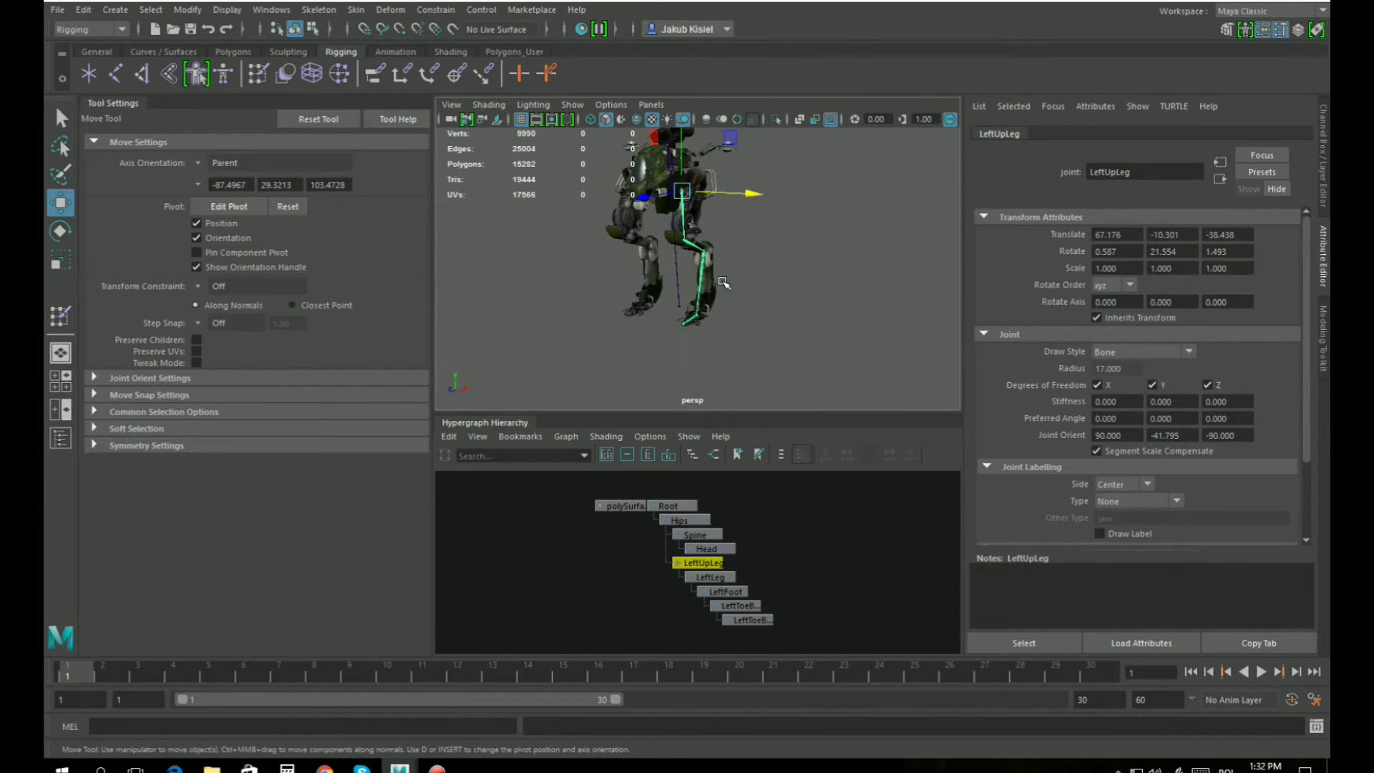
scroll(766, 252, "up", 4)
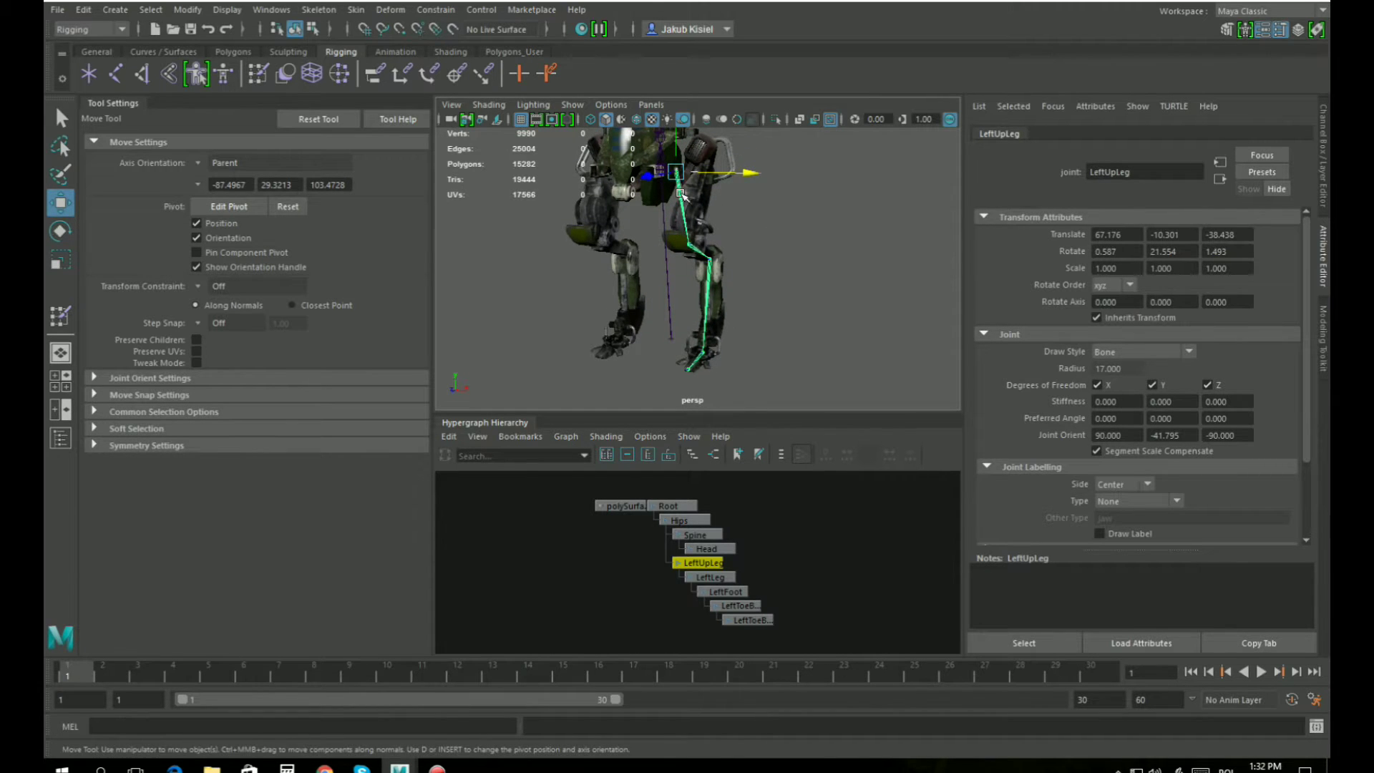
left_click(816, 569)
left_click(703, 564)
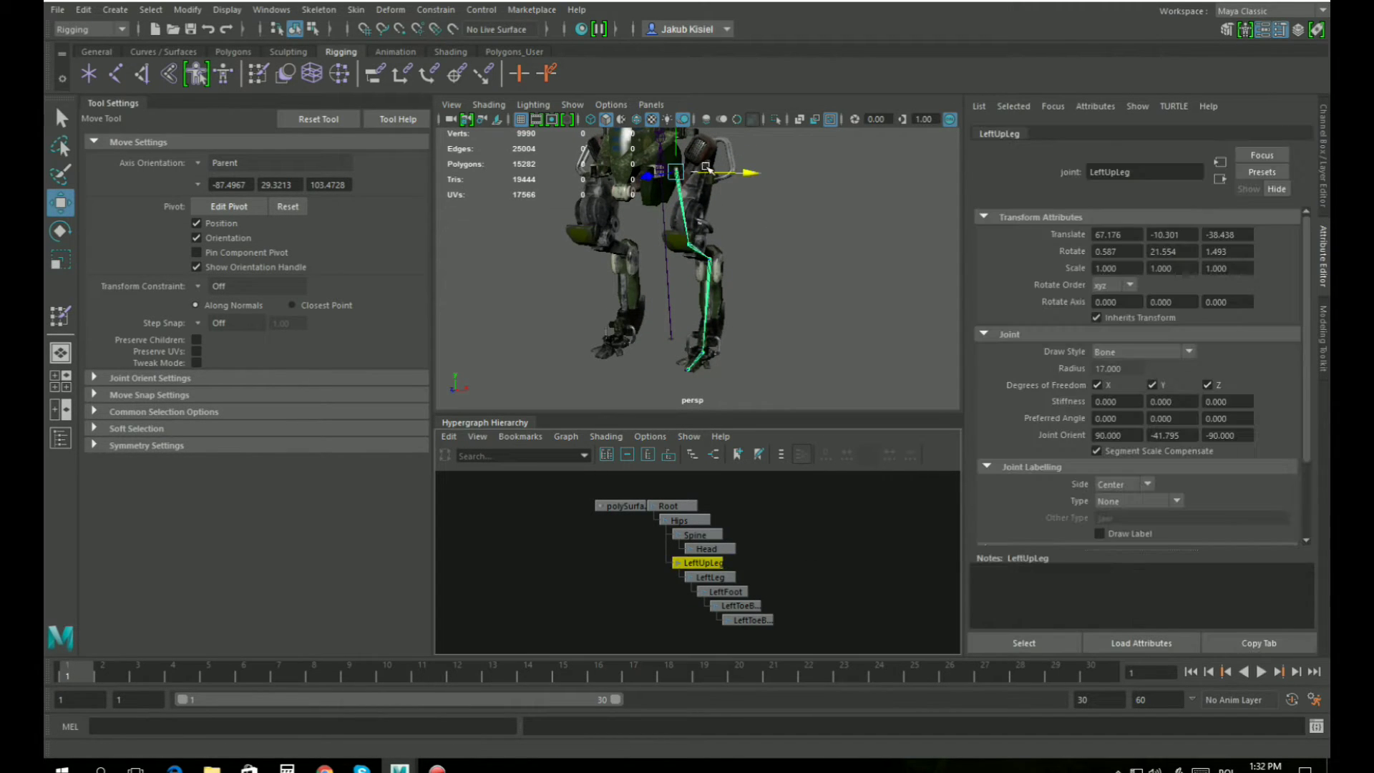
left_click(319, 10)
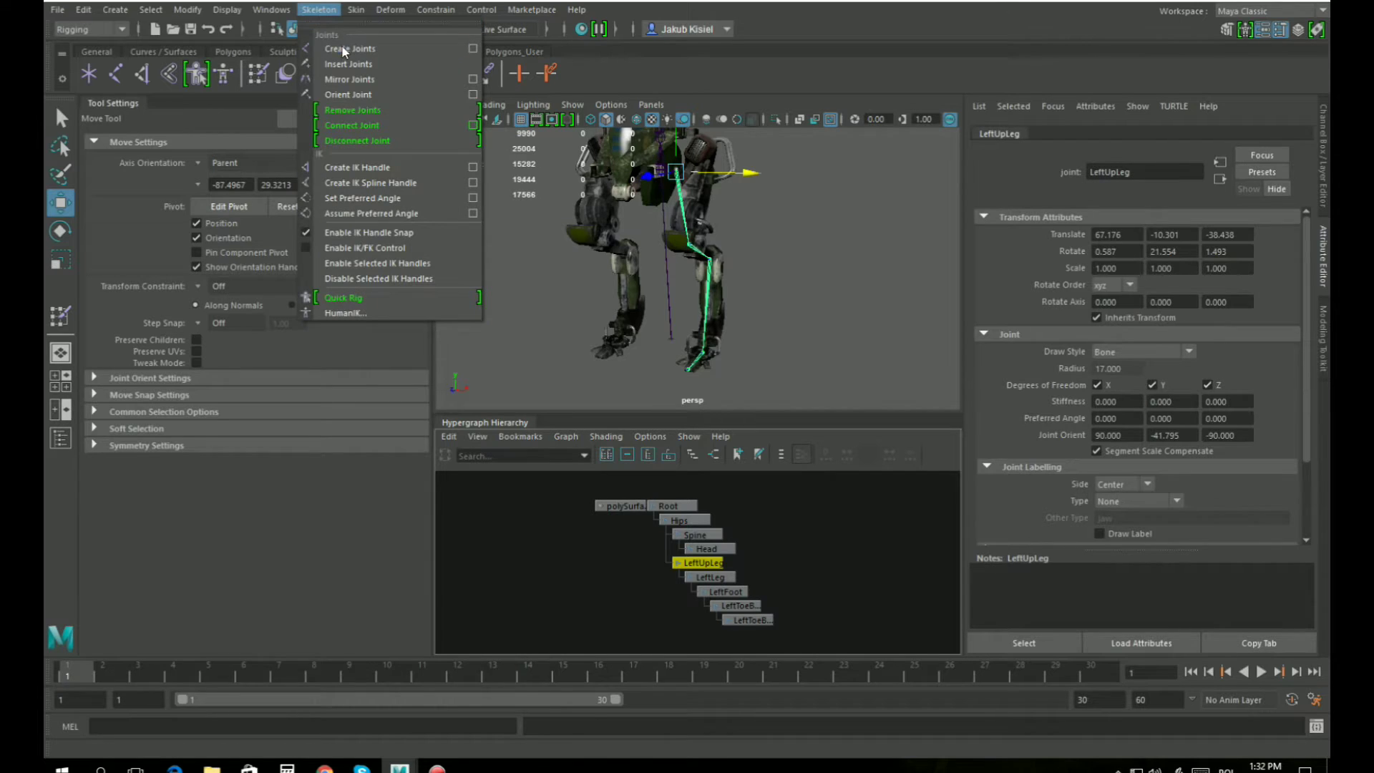
left_click(358, 80)
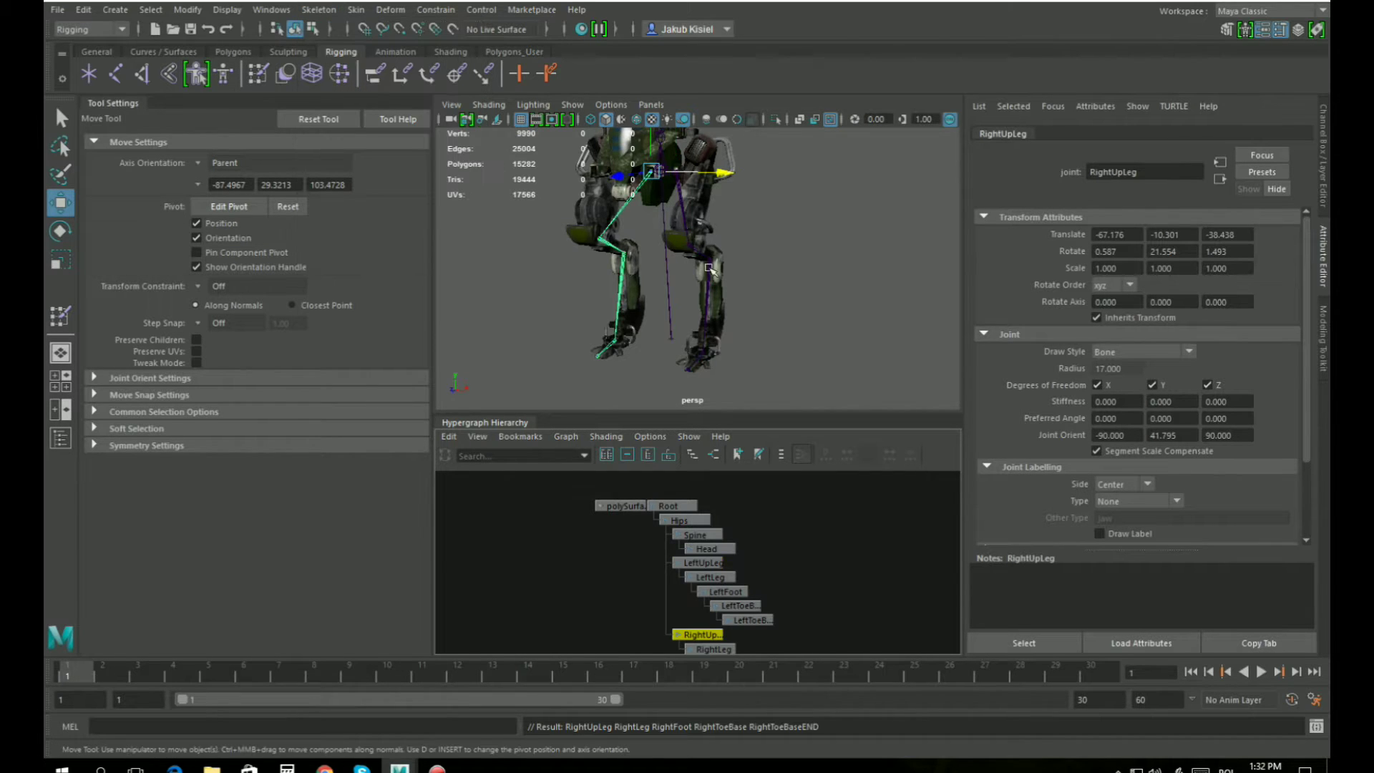
scroll(785, 506, "up", 3)
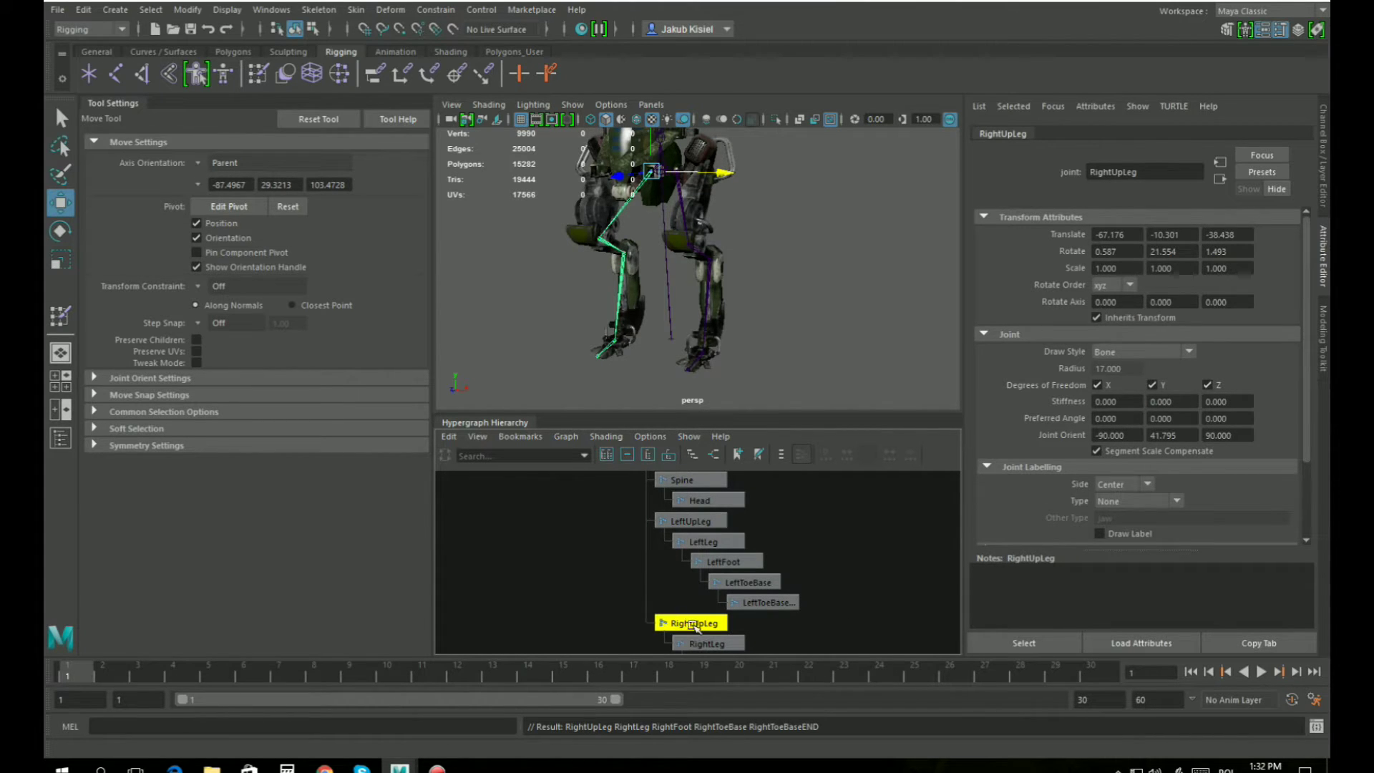
left_click(770, 251)
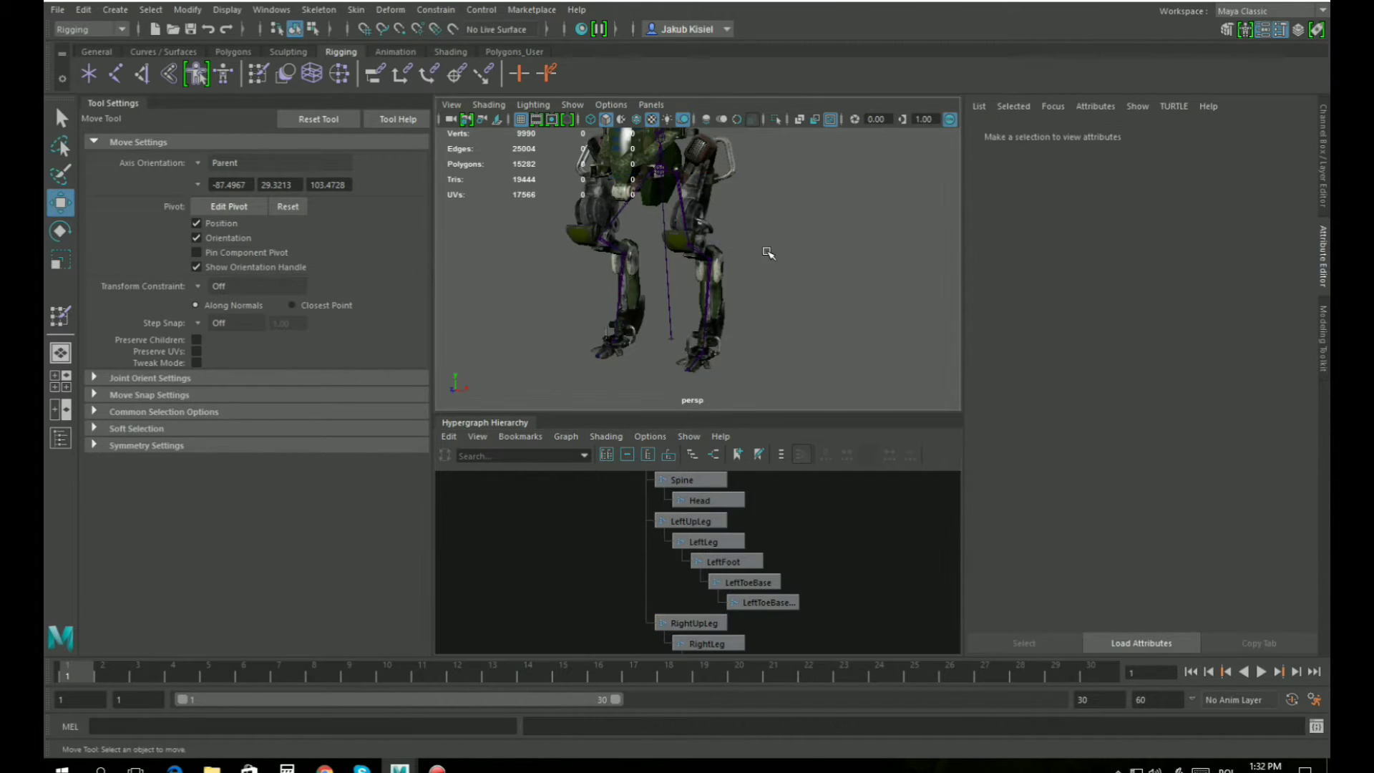
mouse_move(769, 251)
left_mouse_down("alt")
mouse_move(791, 259)
mouse_move(769, 247)
left_mouse_up("alt")
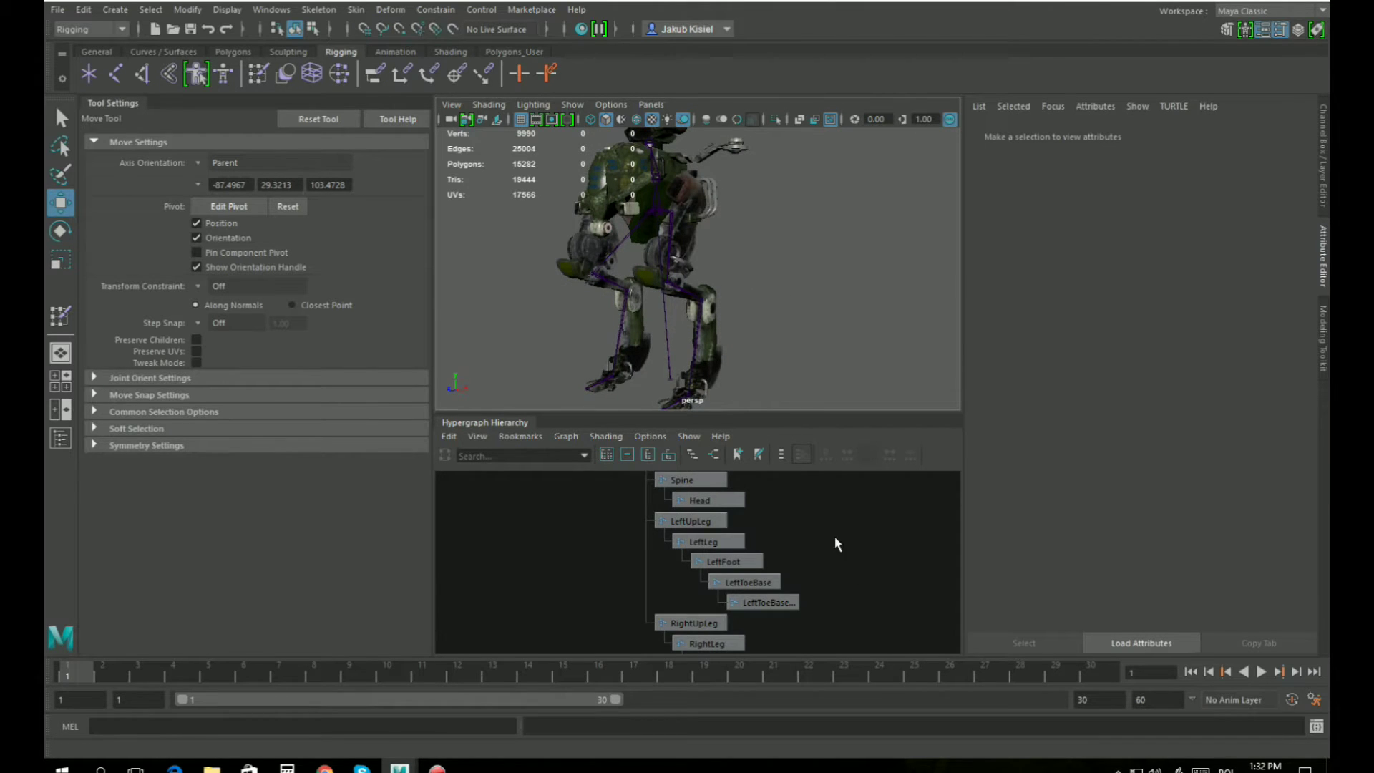
Select the mech mesh and the joints from Hips down, leaving out Root and both toe end joints.
key("a")
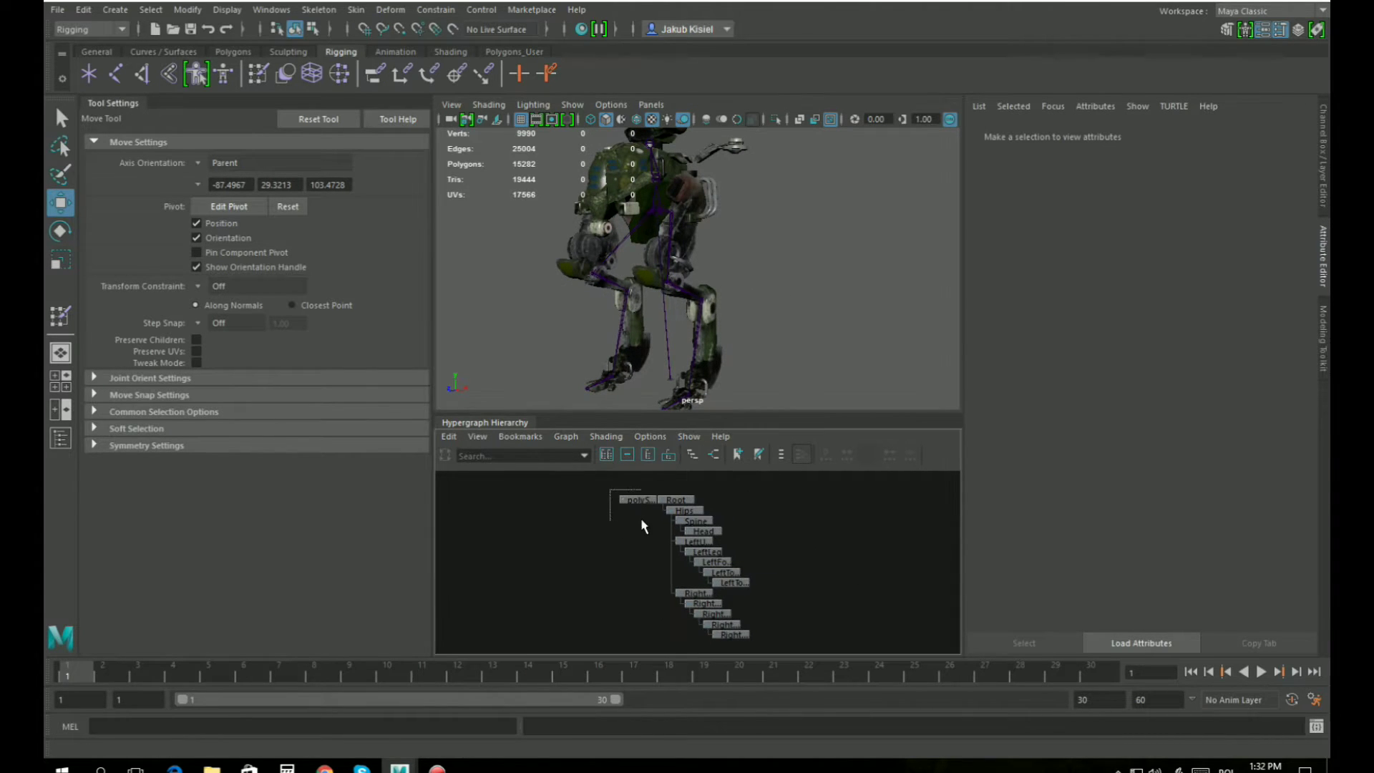
left_click(639, 501)
scroll(661, 555, "up", 1)
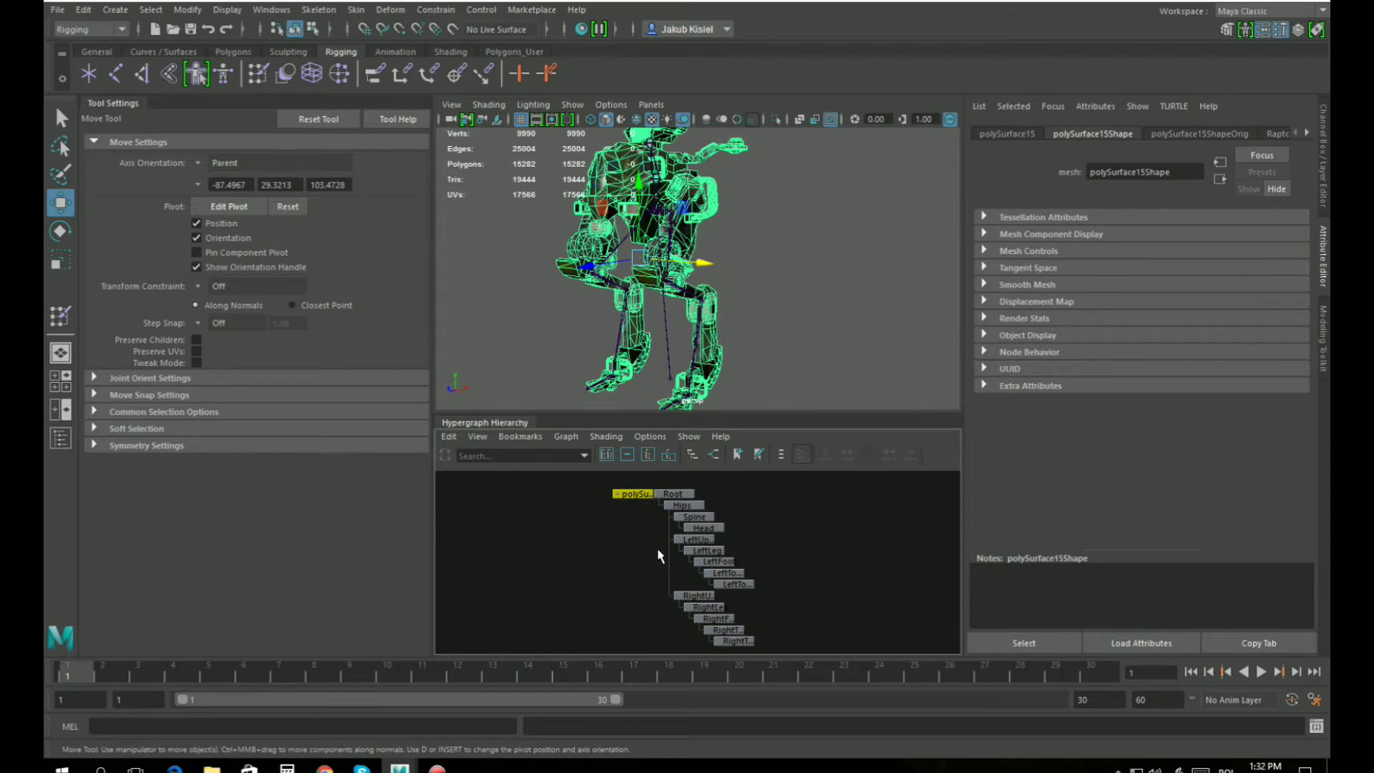
left_click_drag(656, 503, 744, 651)
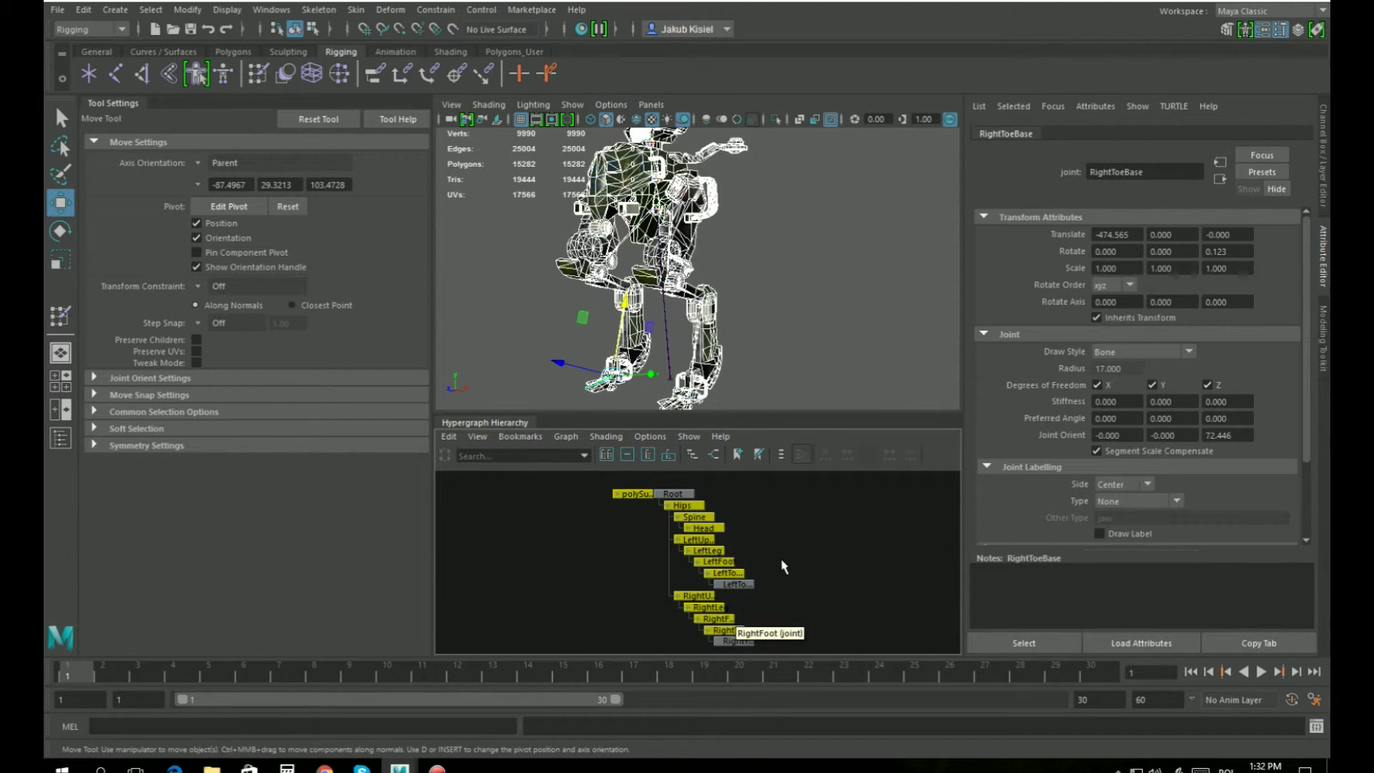
scroll(692, 539, "up", 2)
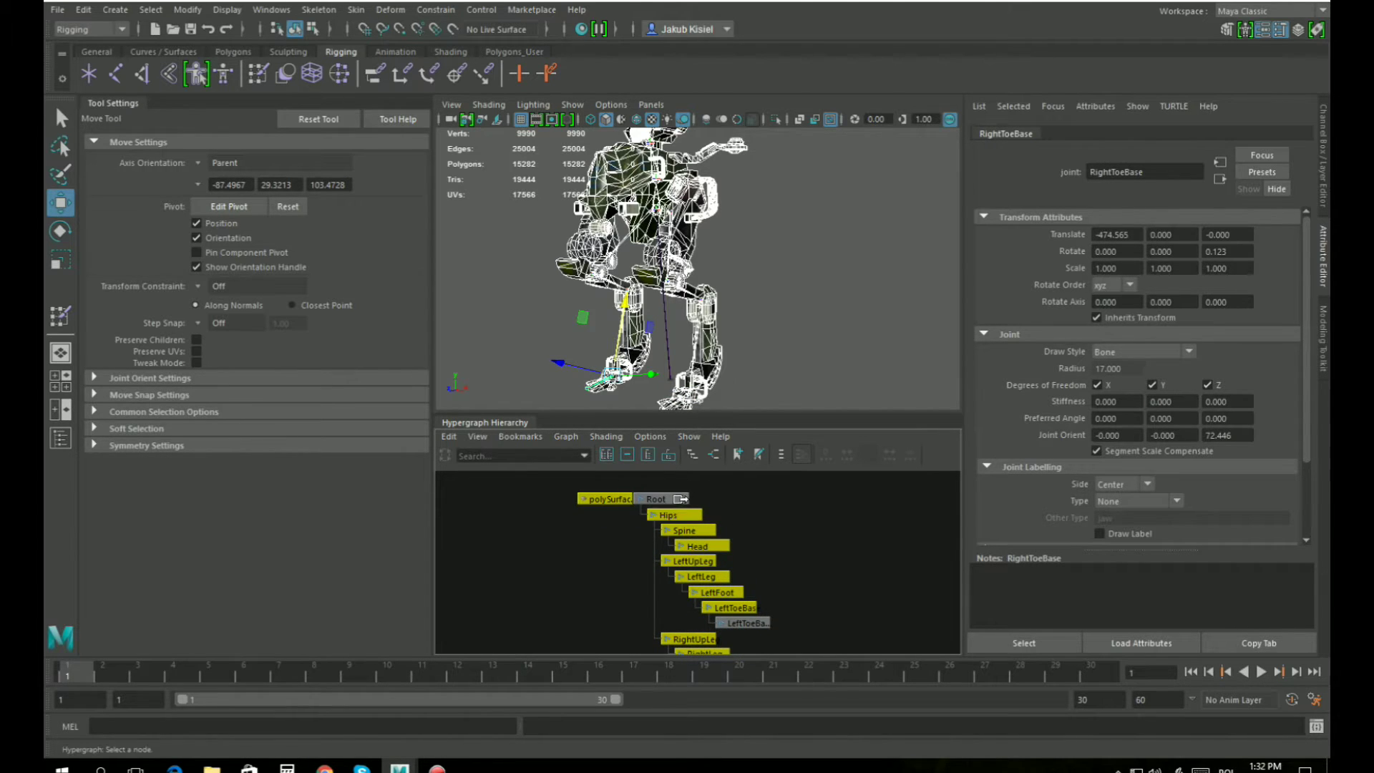
middle_click_drag(816, 589, 744, 493, "alt")
scroll(721, 577, "up", 2)
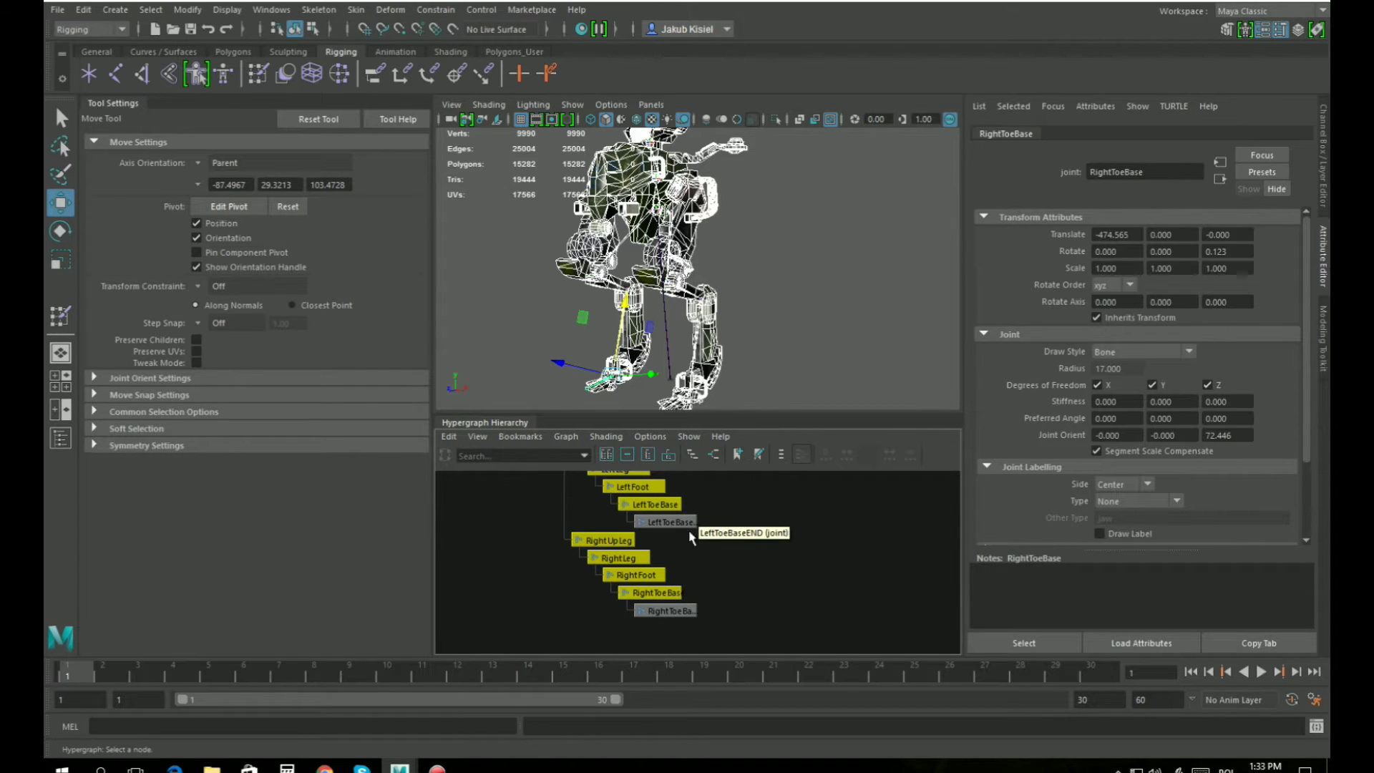
scroll(782, 528, "down", 4)
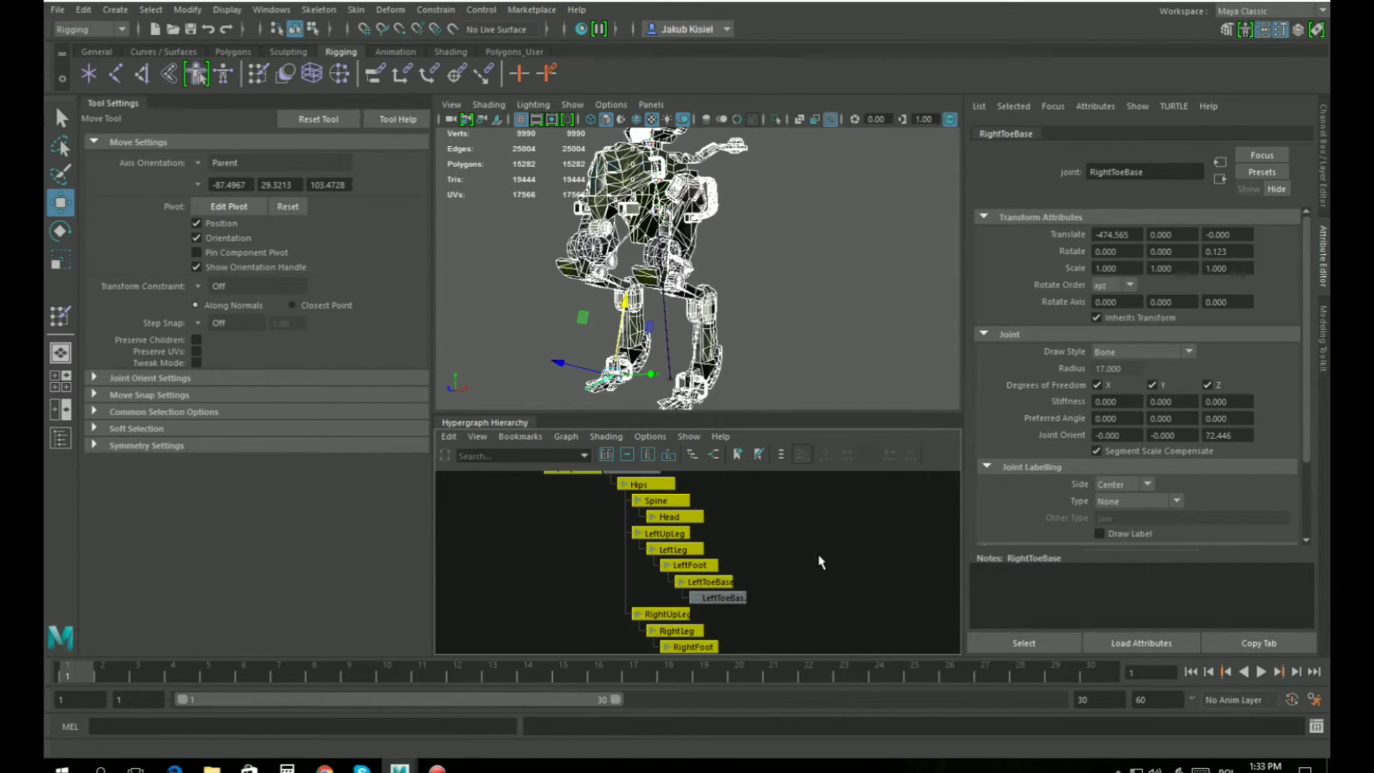
scroll(818, 551, "up", 2)
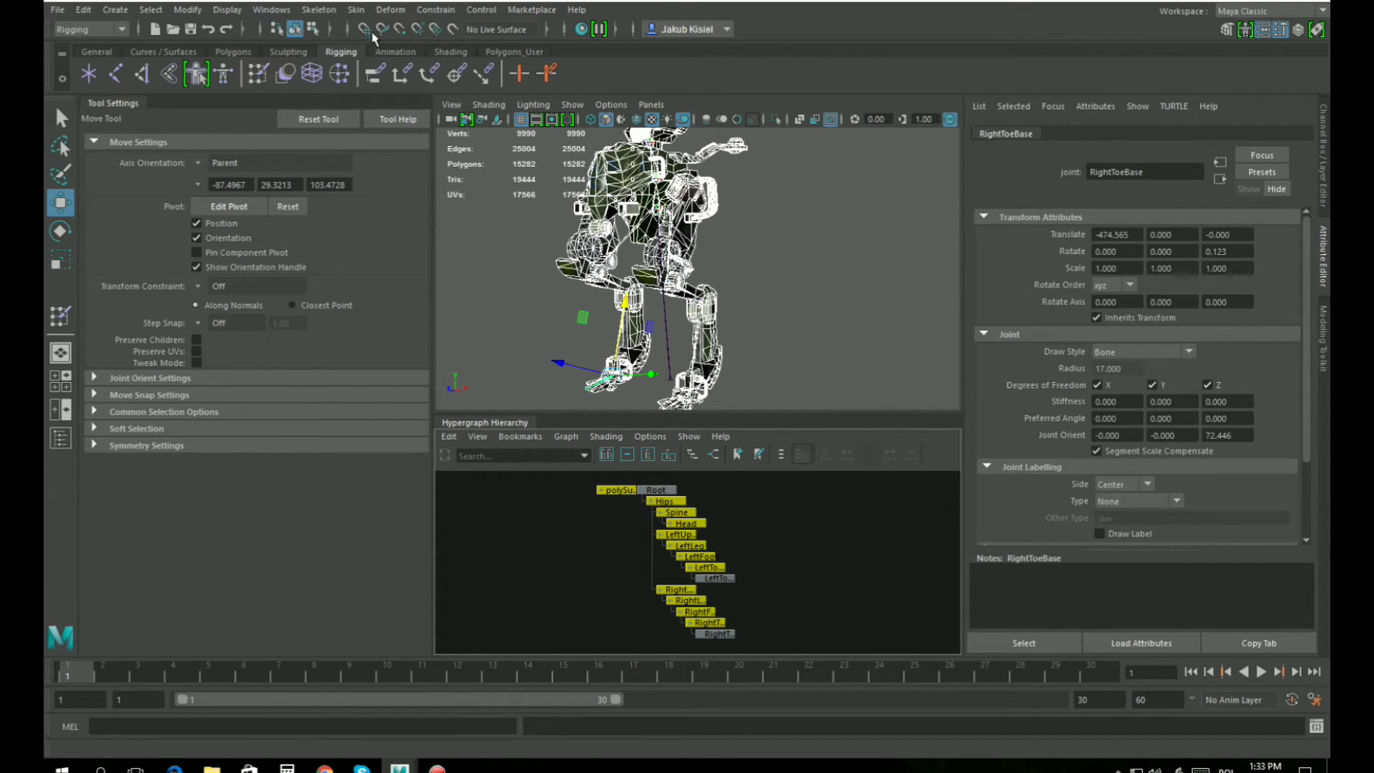
Bind the mesh to the selected joints with closest distance binding, max influences 1 and a dropoff rate of 7.9.
left_click(355, 11)
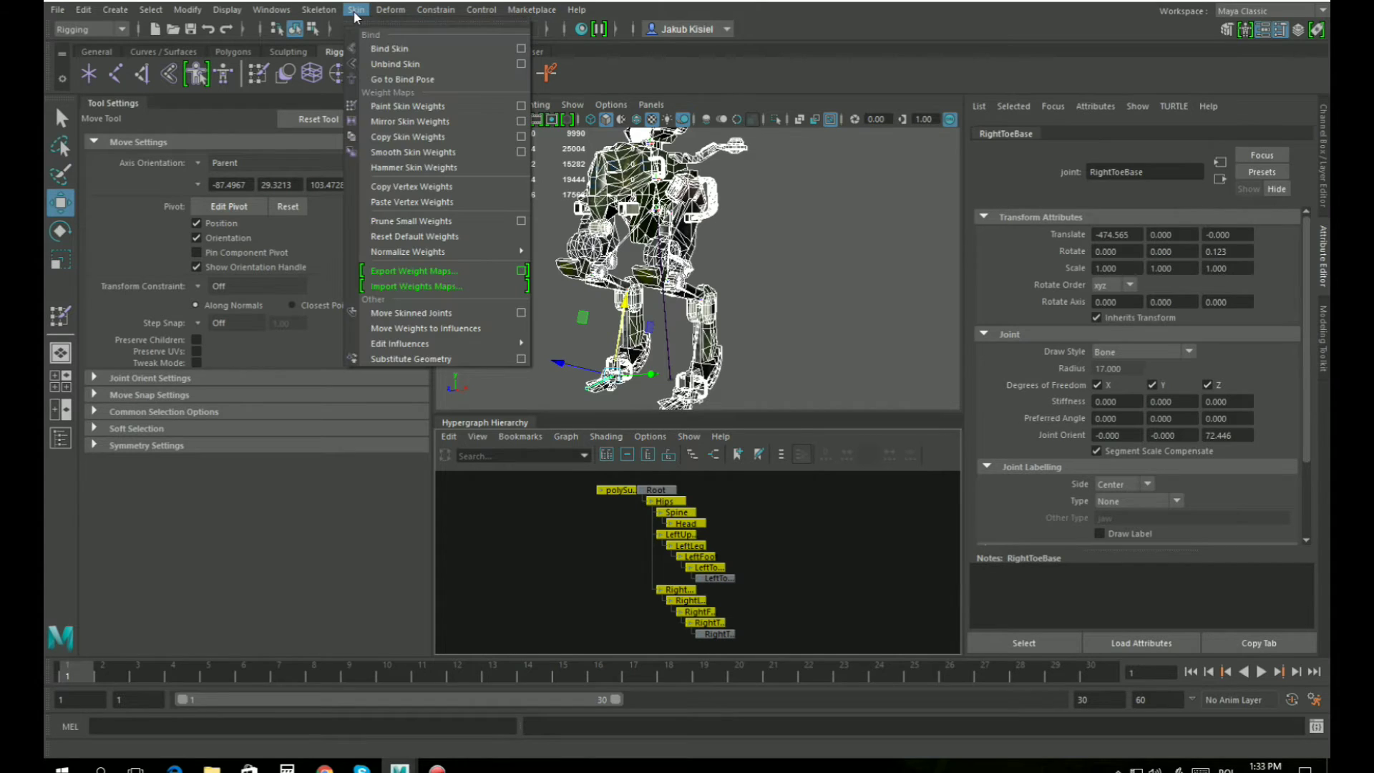
left_click(520, 49)
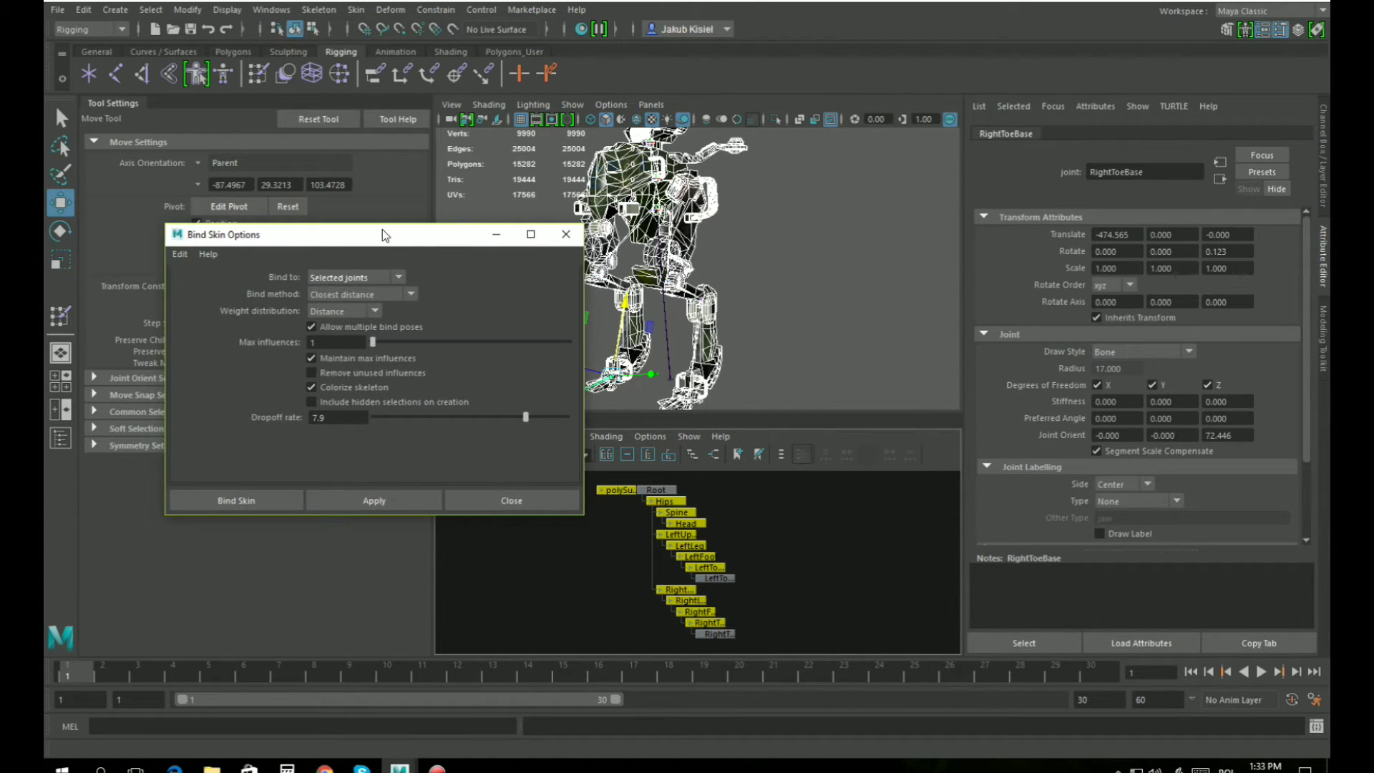
left_click_drag(387, 234, 394, 234)
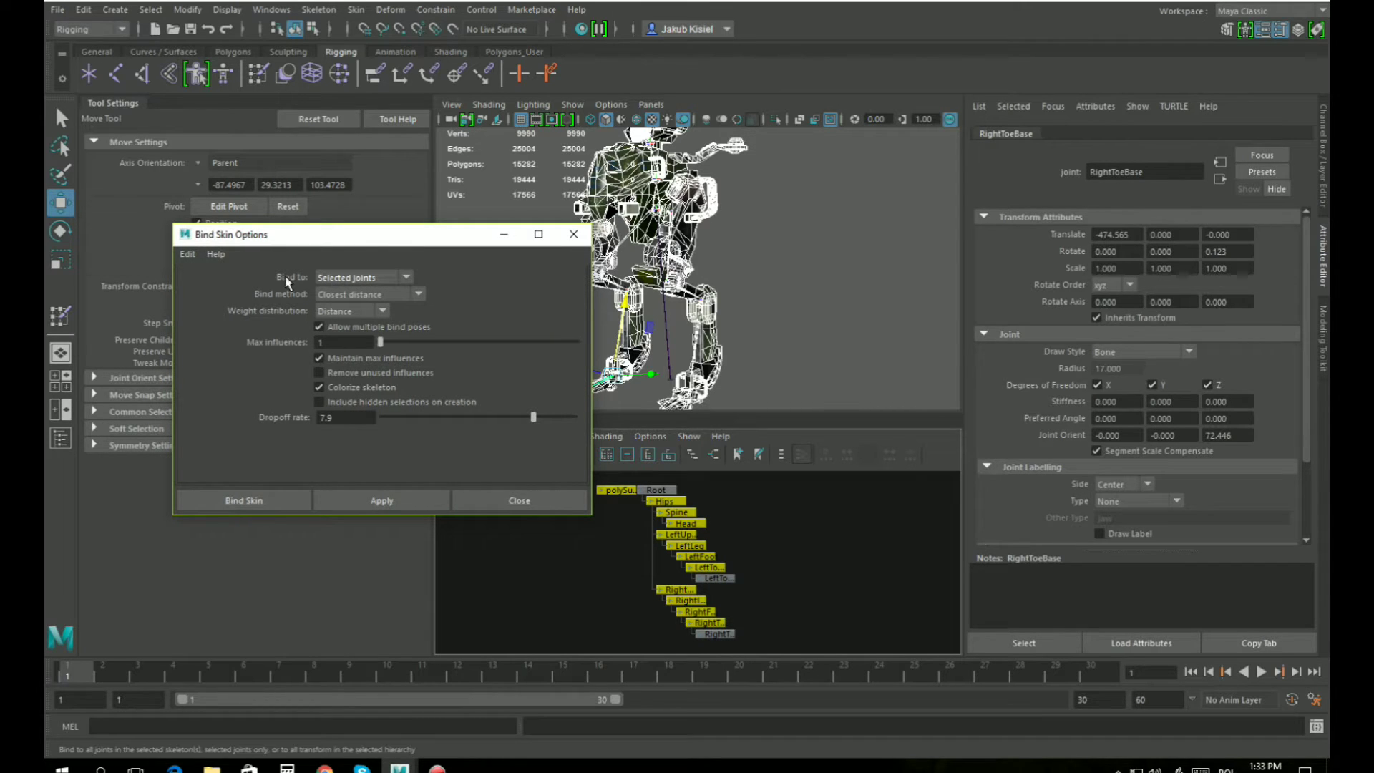
left_click(371, 277)
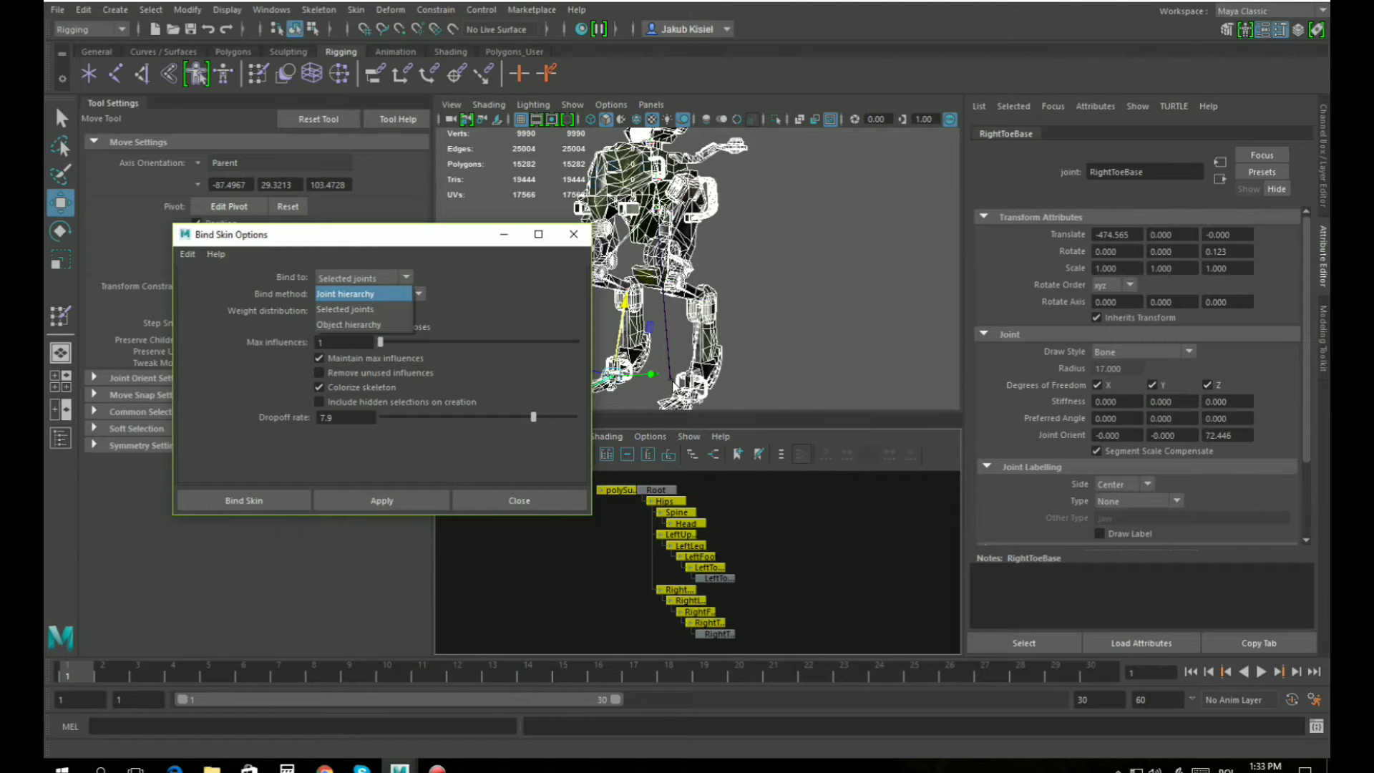
left_click(346, 309)
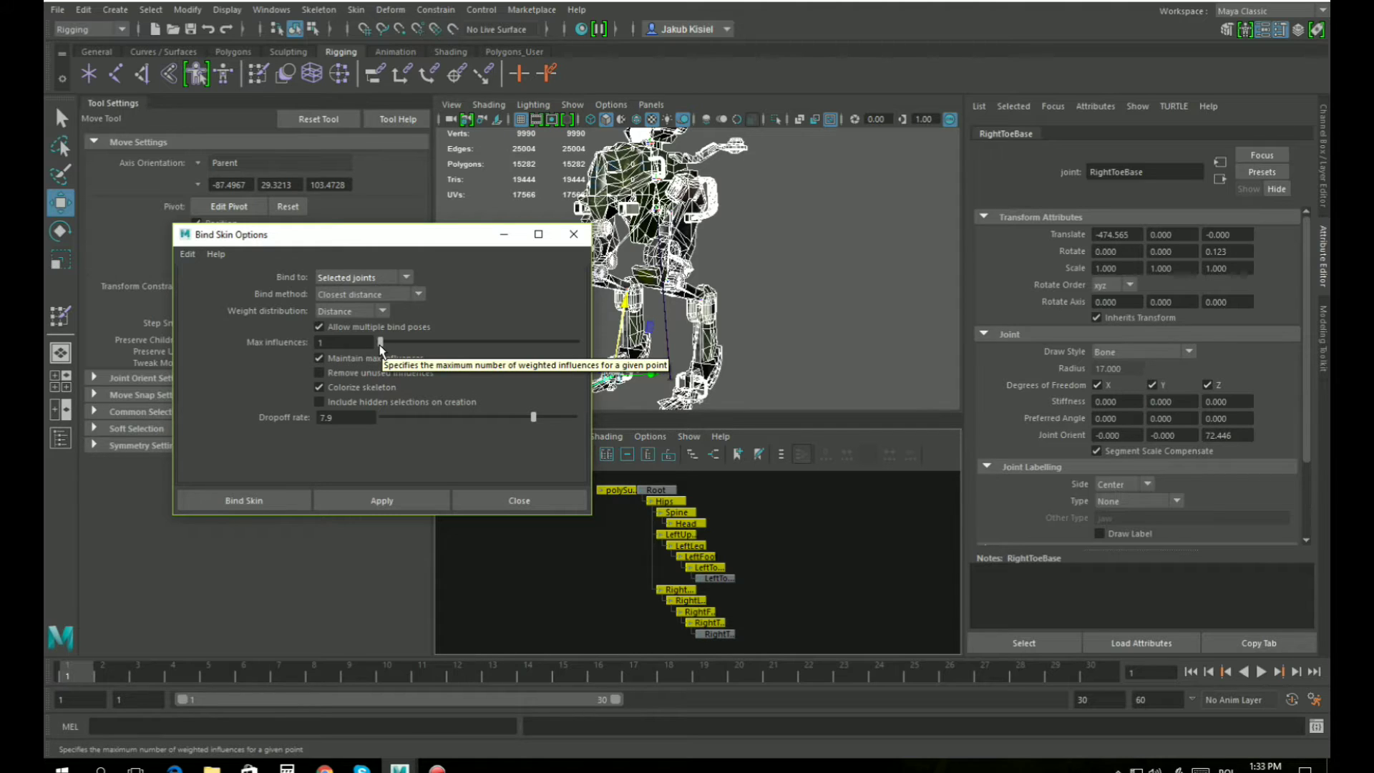
left_click_drag(379, 347, 409, 348)
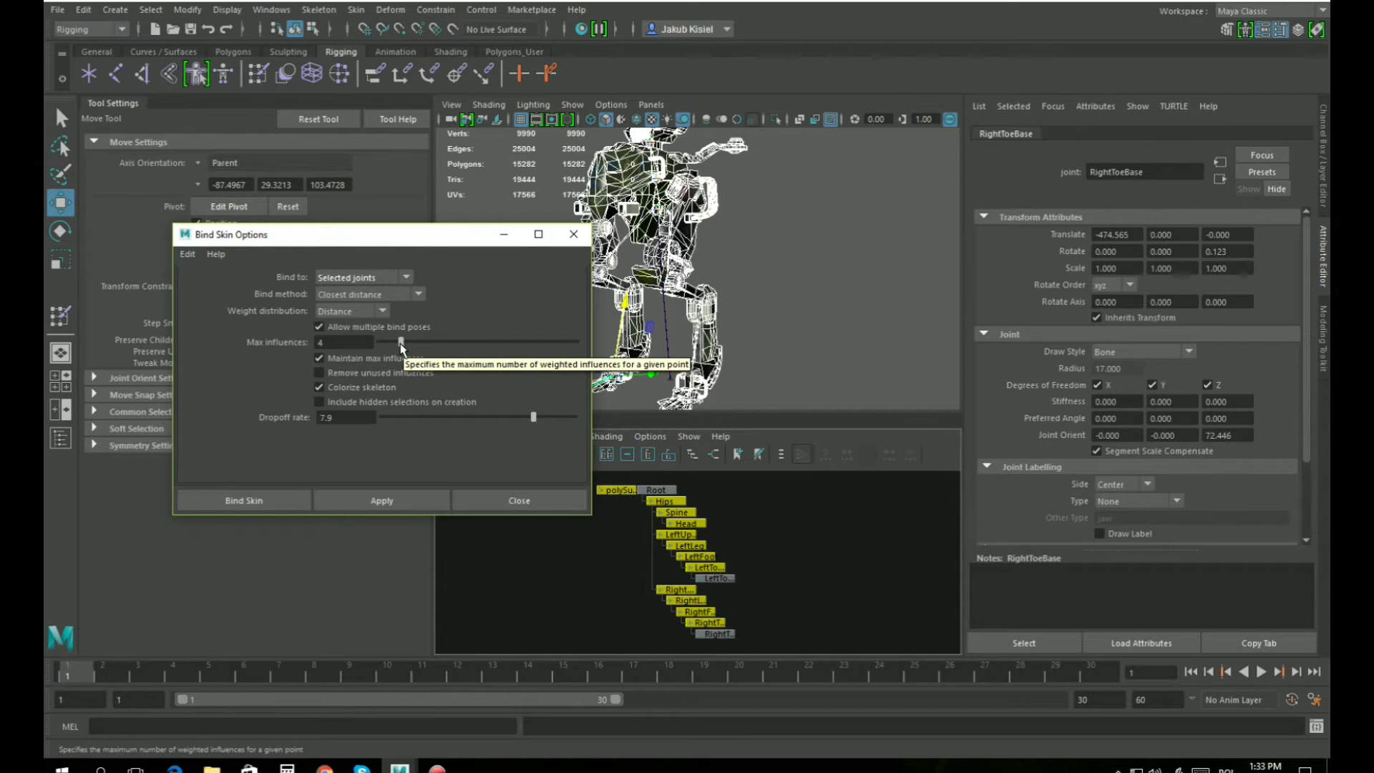
left_click_drag(402, 349, 380, 346)
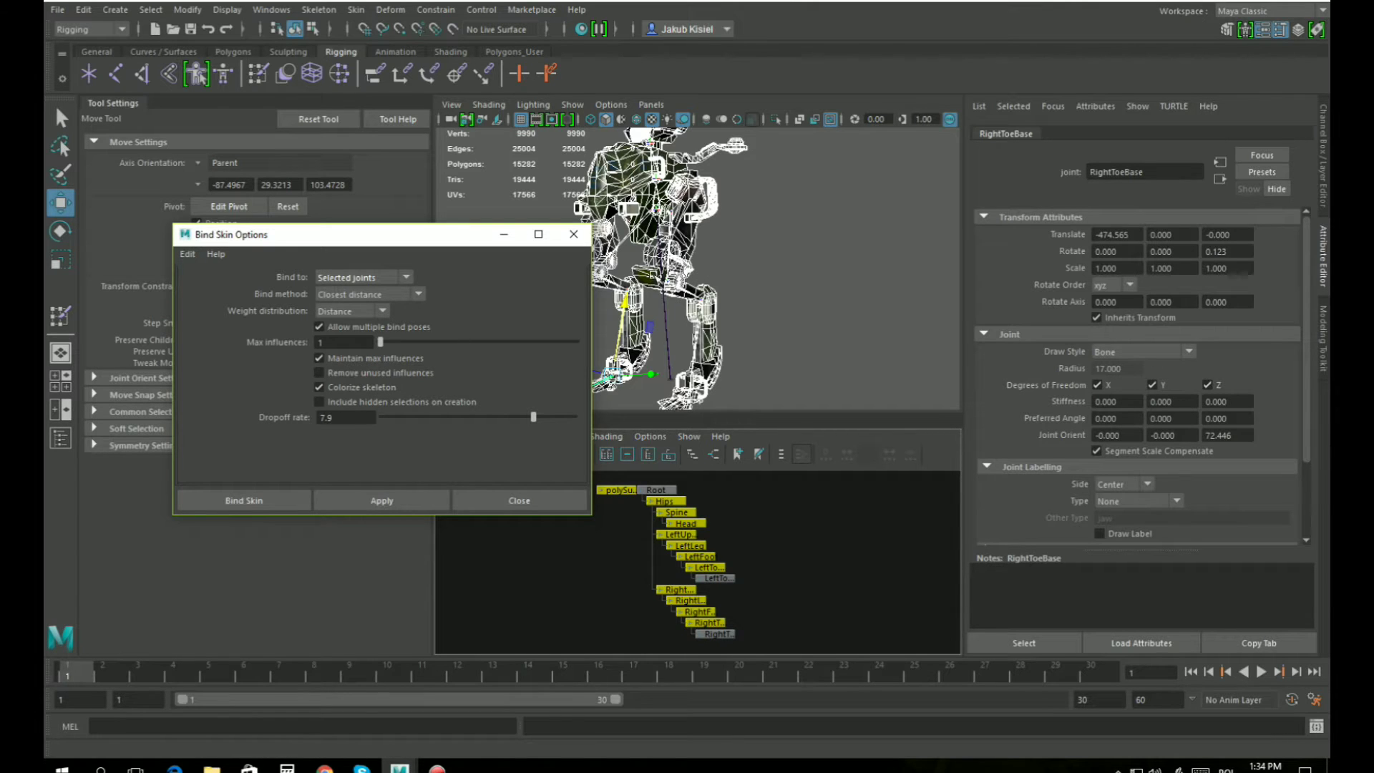
left_click(231, 500)
left_click(707, 250)
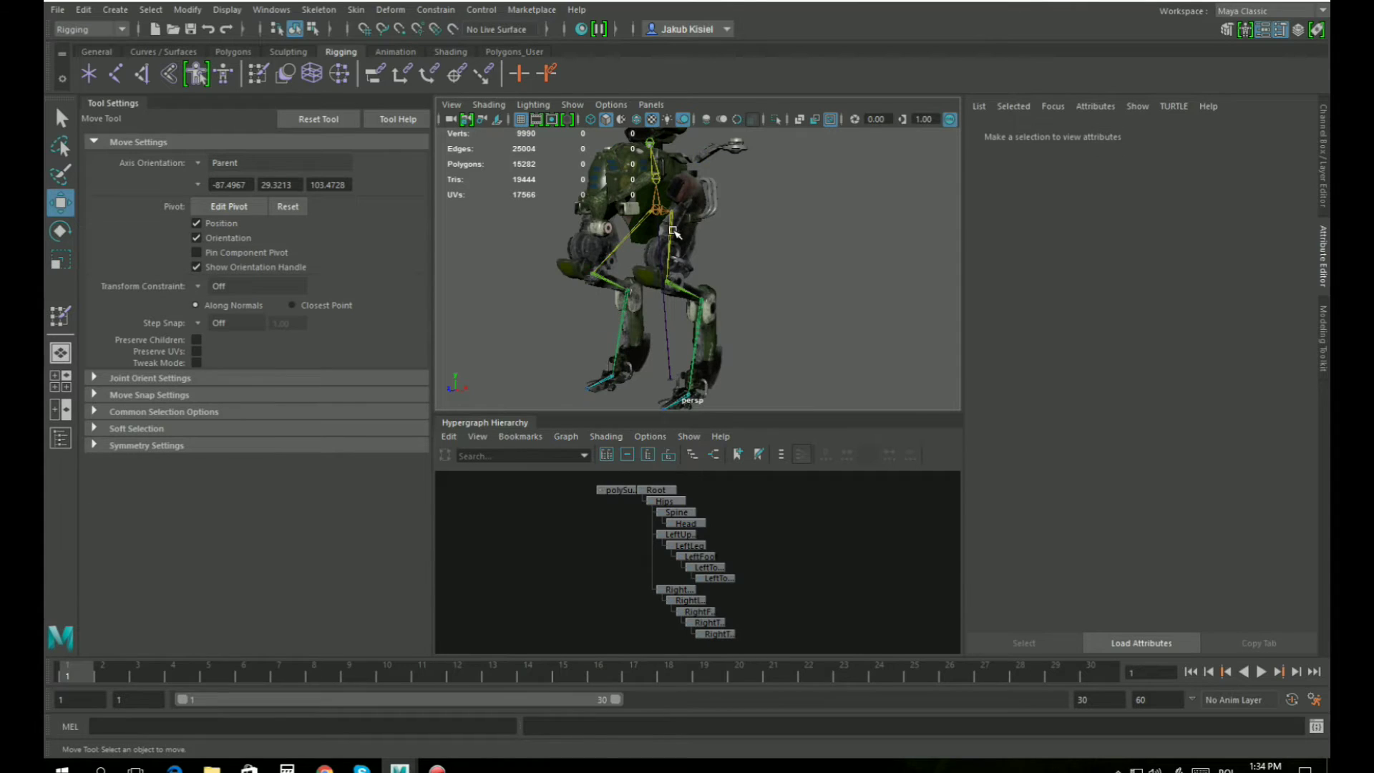
Test the skin binding by rotating the LeftFoot joint freely, and restore its pose.
left_click(696, 327)
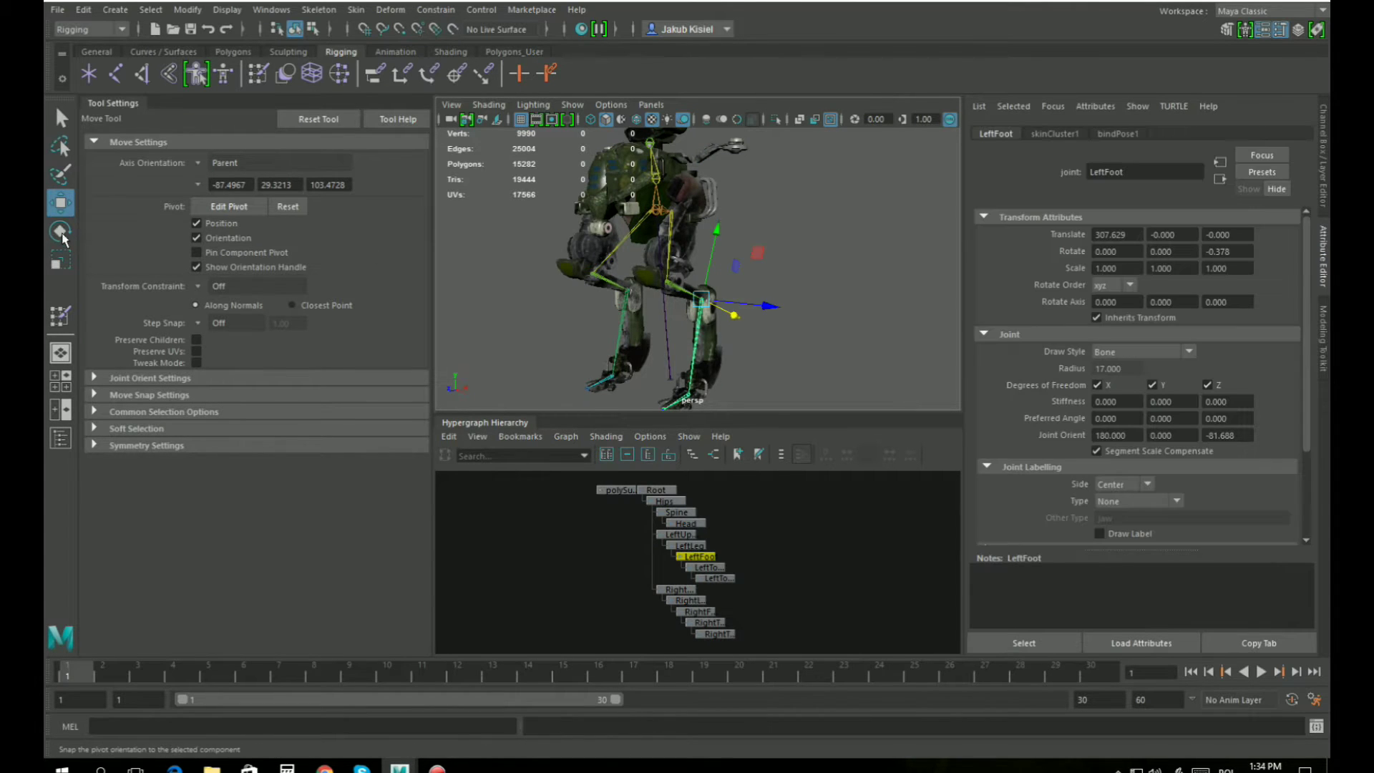
key("e")
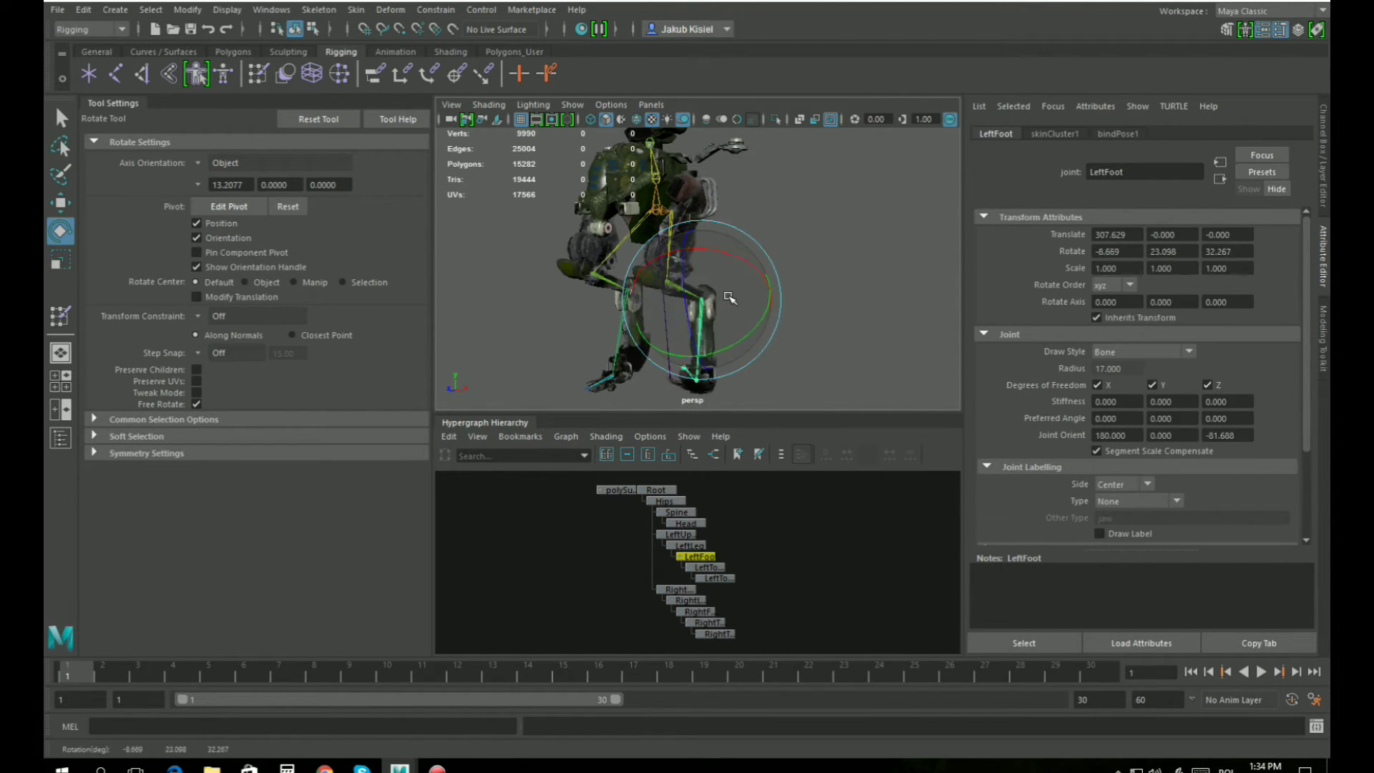
left_click(773, 229)
Test the upper left leg's deformation by rotating its joint, undo the rotation and clear the selection.
left_click(671, 221)
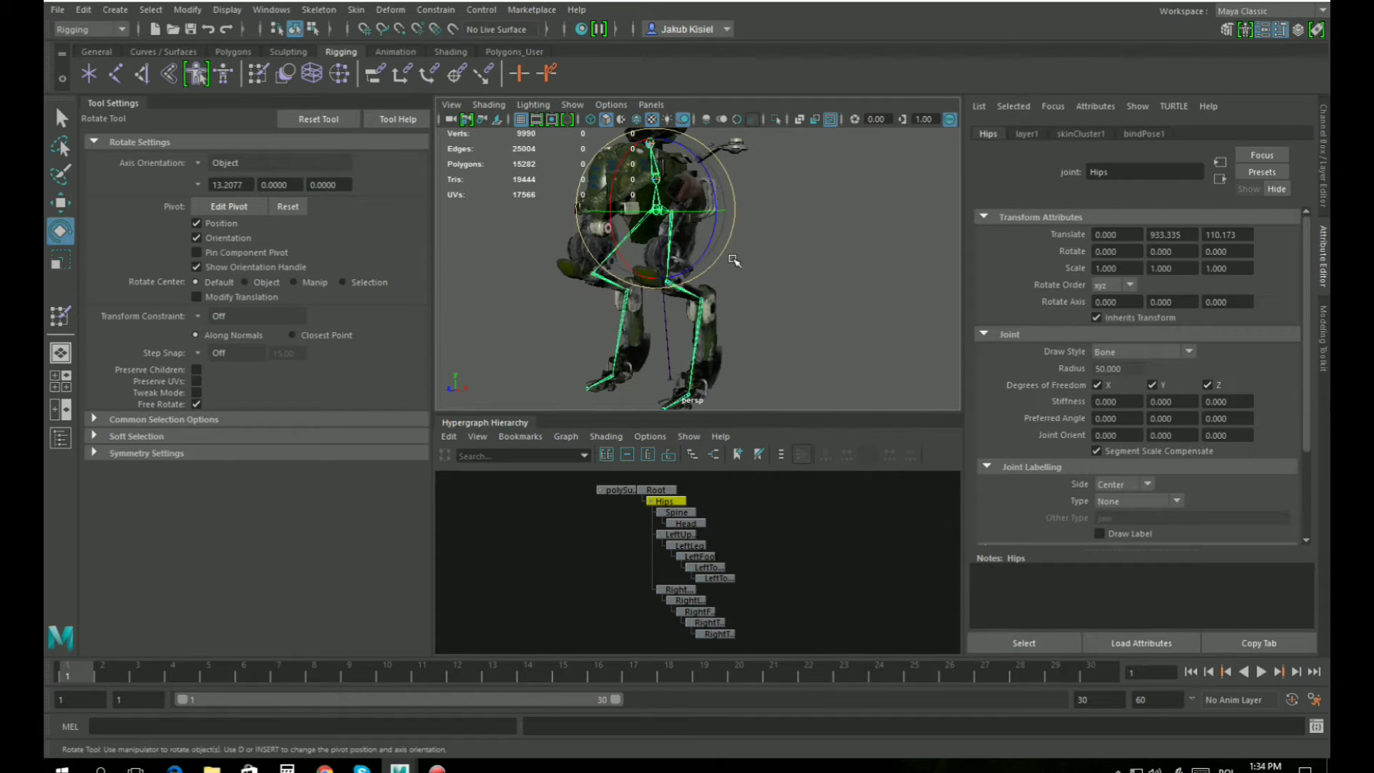
left_click_drag(672, 221, 716, 229, "alt")
left_click(783, 278)
scroll(709, 241, "up", 8)
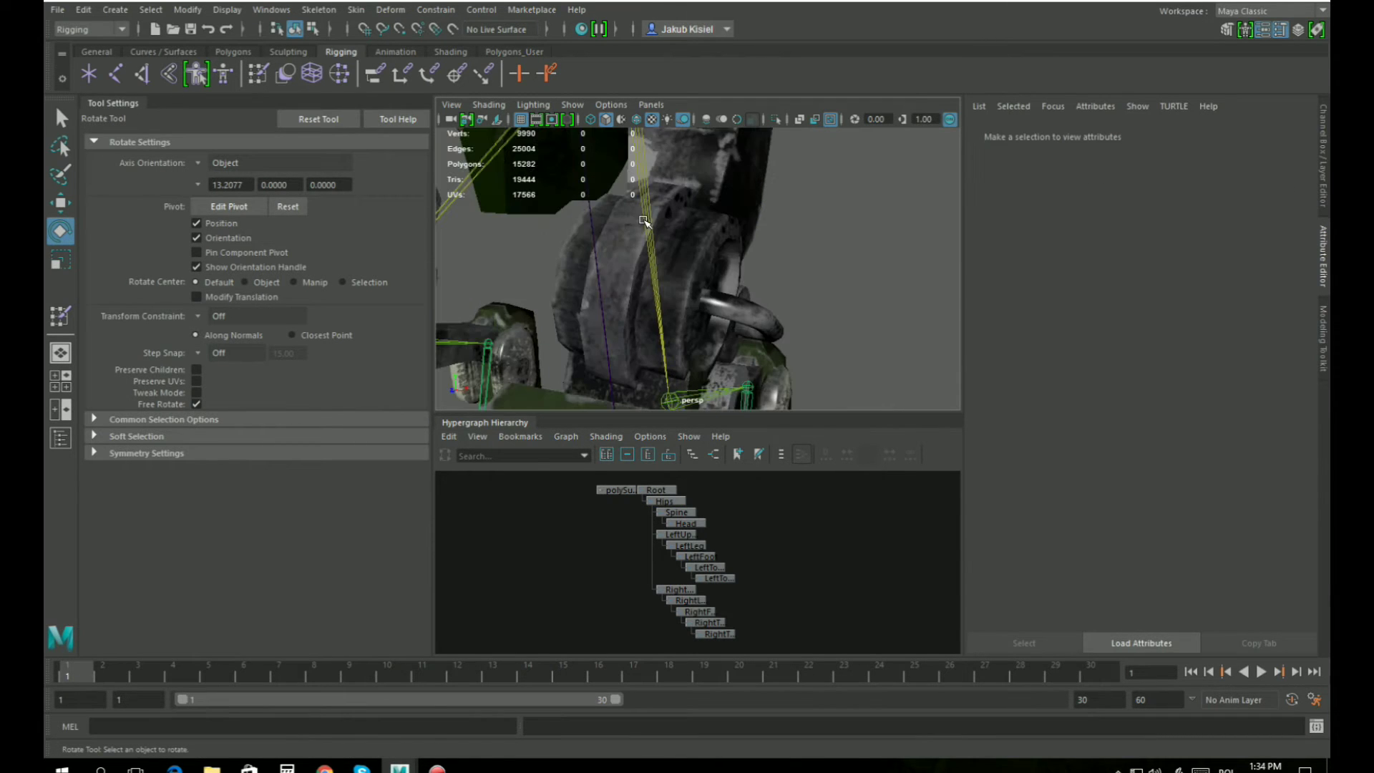
left_click(648, 221)
scroll(649, 220, "down", 10)
mouse_move(695, 240)
left_mouse_down()
mouse_move(723, 228)
mouse_move(717, 243)
left_mouse_up()
mouse_move(831, 310)
left_mouse_down("alt")
mouse_move(883, 322)
mouse_move(761, 281)
mouse_move(840, 331)
left_mouse_up("alt")
key("ctrl+z")
left_click(816, 319)
Enlarge the perspective view, select the mech mesh and start the Paint Skin Weights tool on it.
scroll(813, 313, "up", 6)
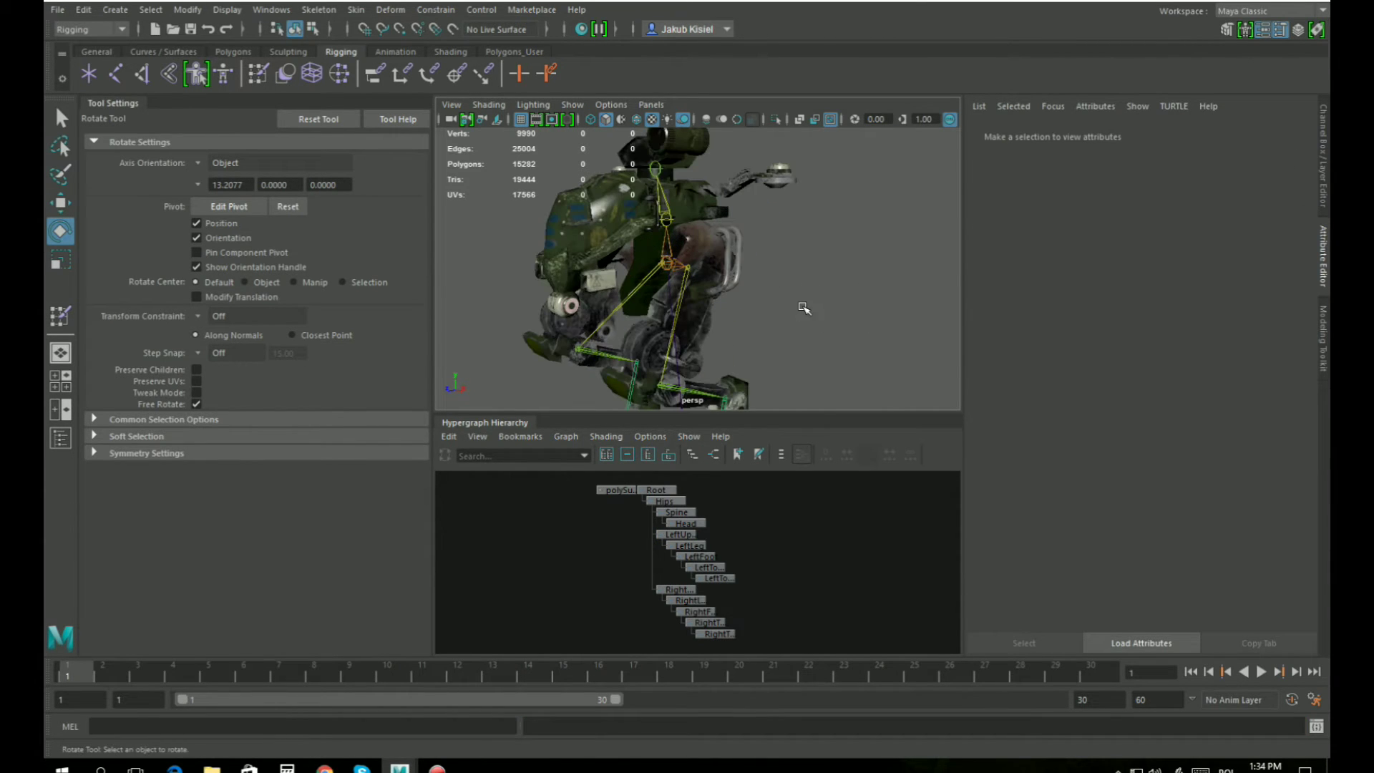
left_click_drag(710, 413, 710, 521)
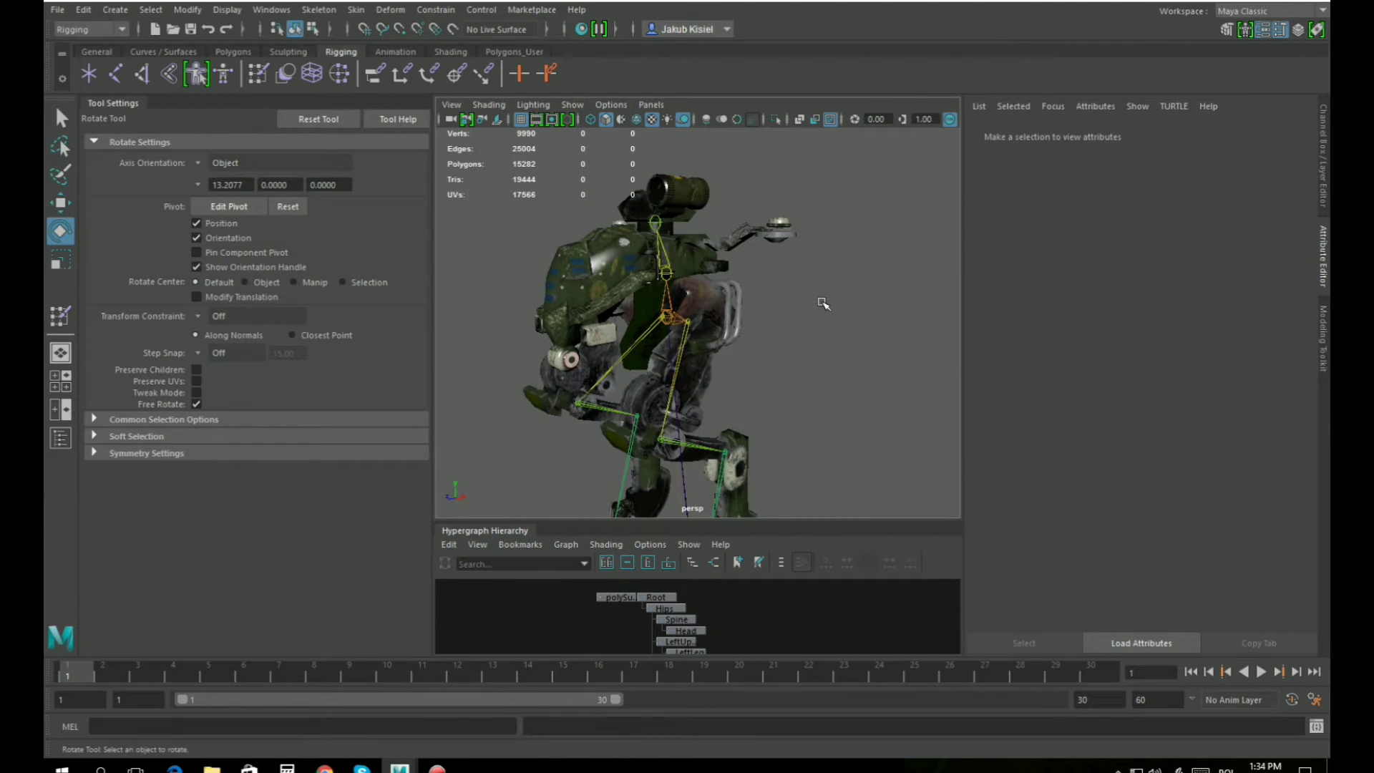
left_click(615, 596)
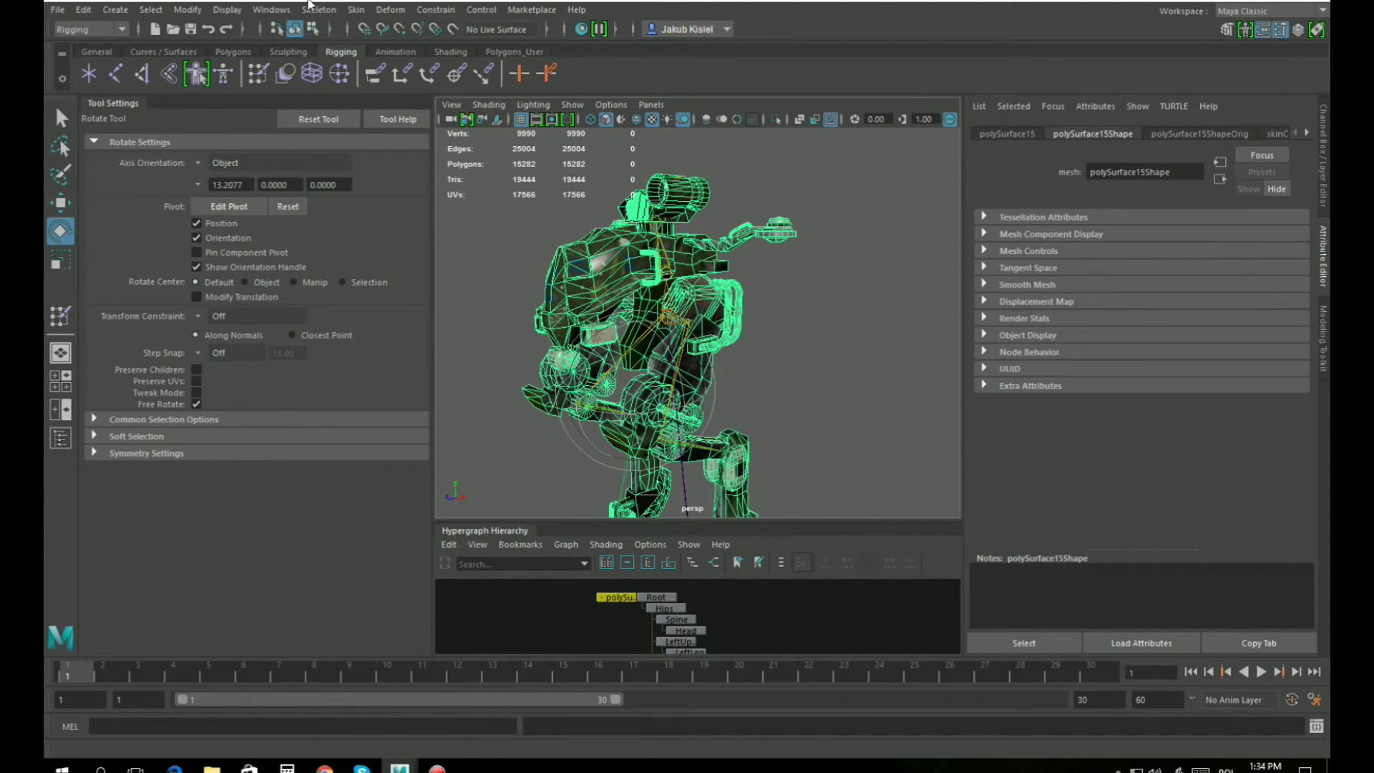
left_click(347, 12)
left_click(401, 106)
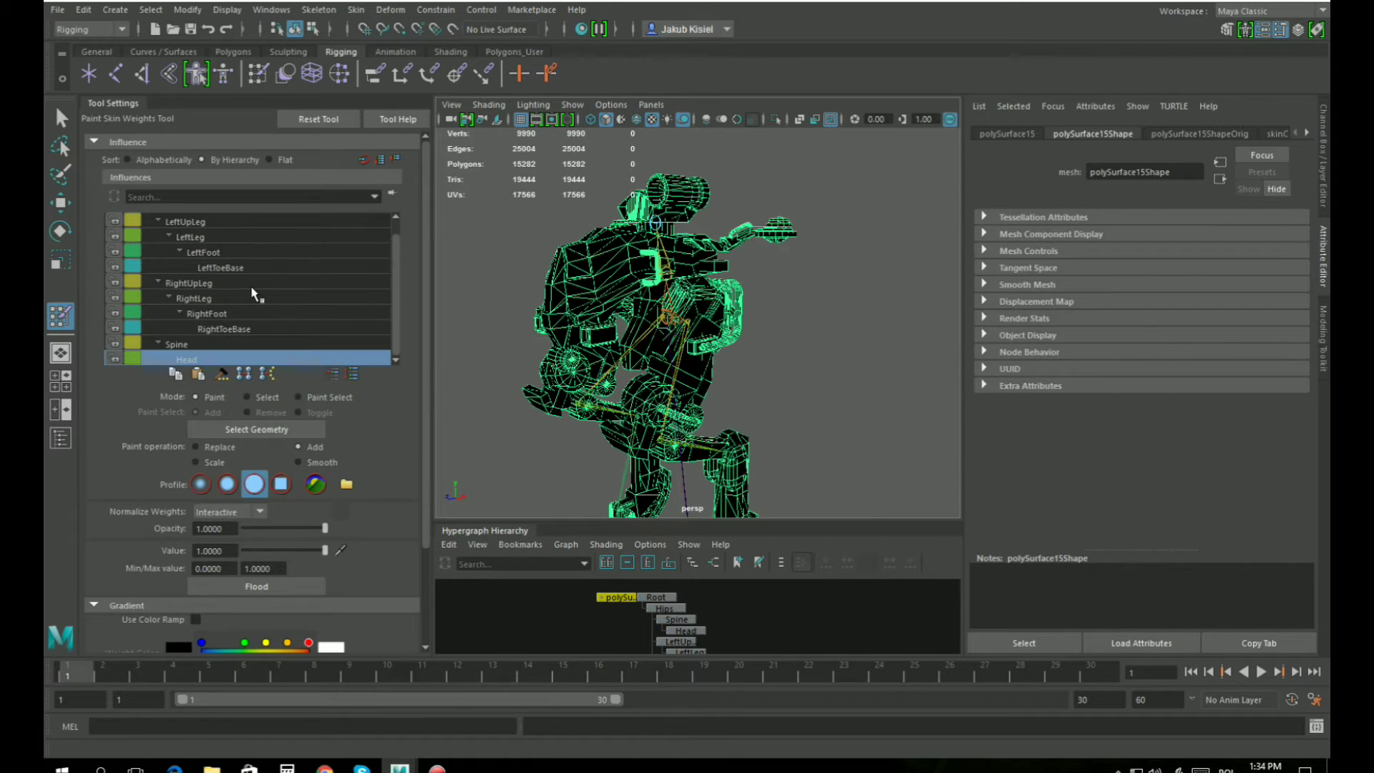
Check which mesh areas the left leg influences control, down to LeftToeBase.
left_click(180, 223)
left_click(203, 251)
left_click(224, 283)
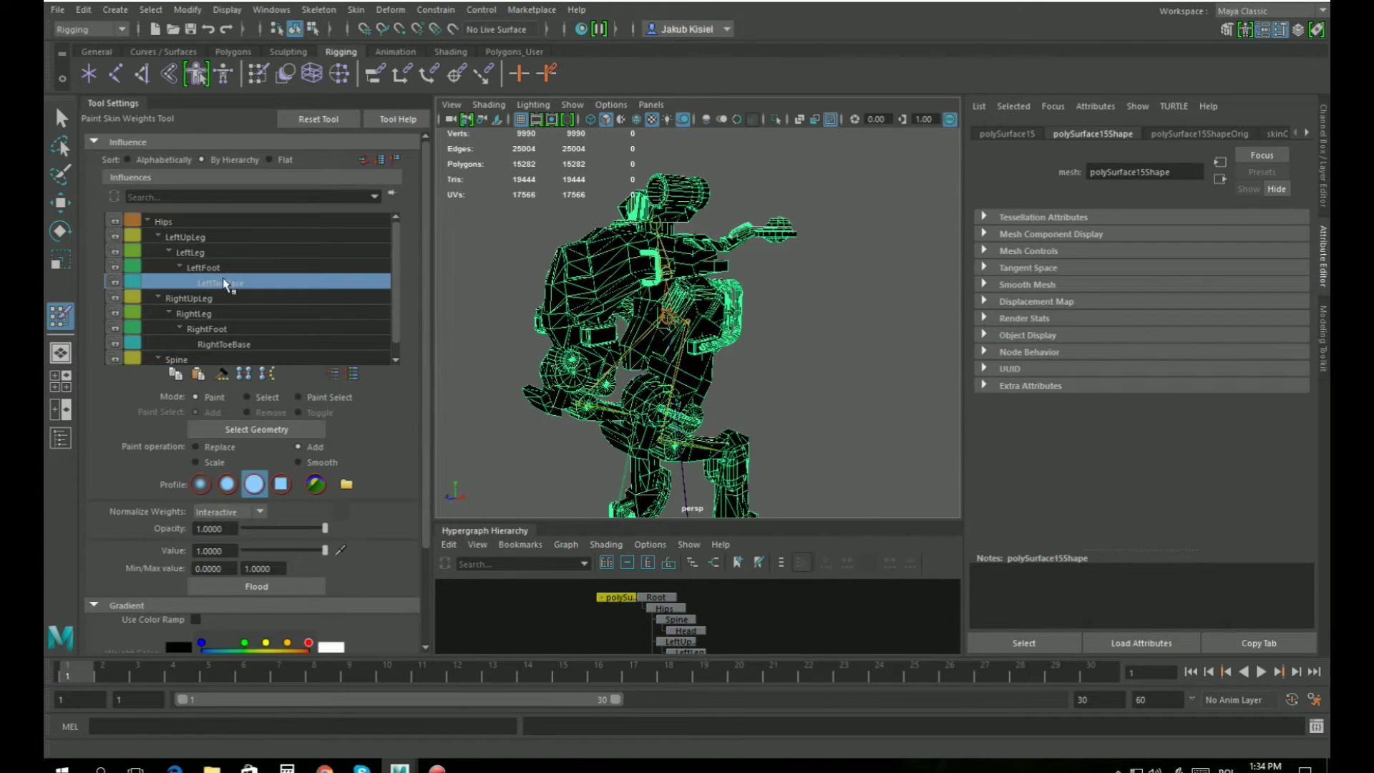
Paint Hips influence weight onto the pelvis area using the Add operation with opacity and value at 1.
left_click(178, 221)
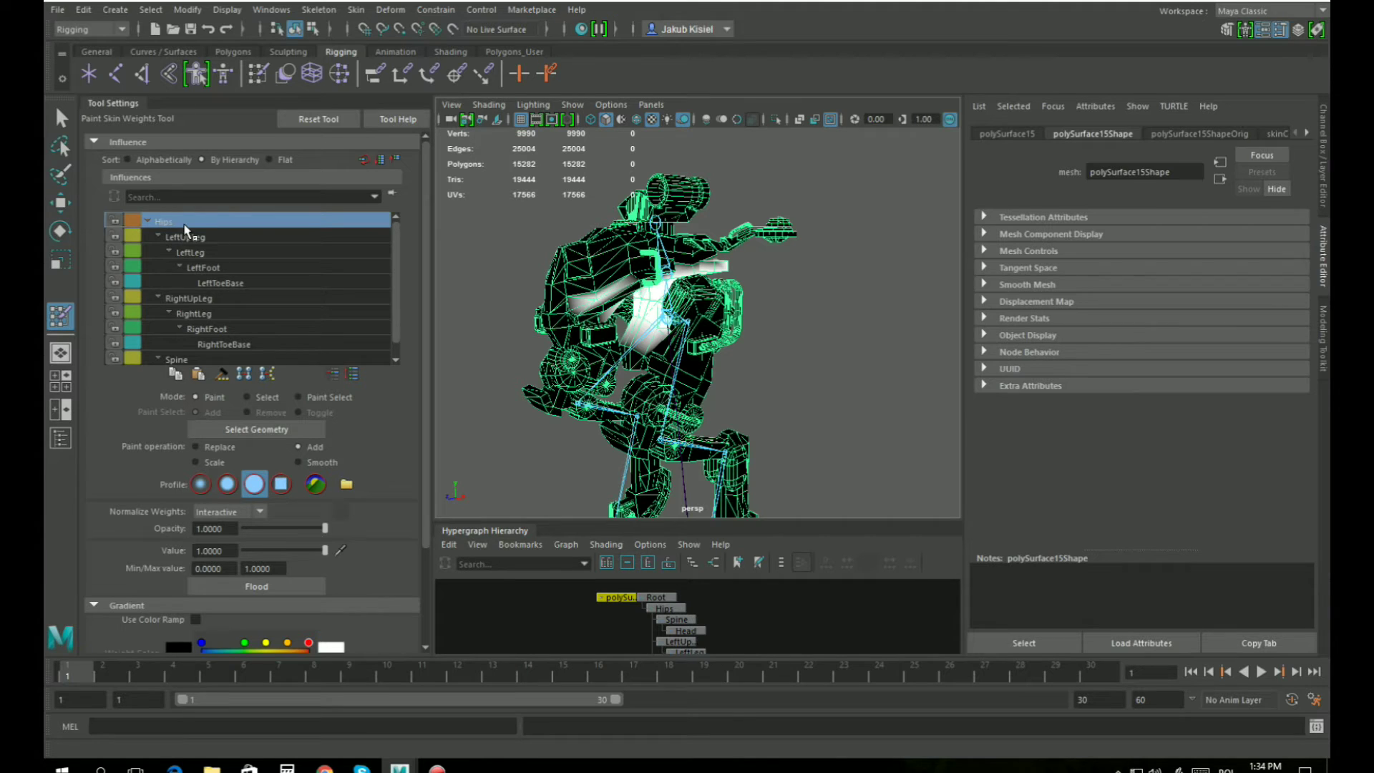
left_click_drag(698, 300, 638, 278, "alt")
right_click_drag(637, 278, 614, 294, "alt")
scroll(621, 286, "up", 3)
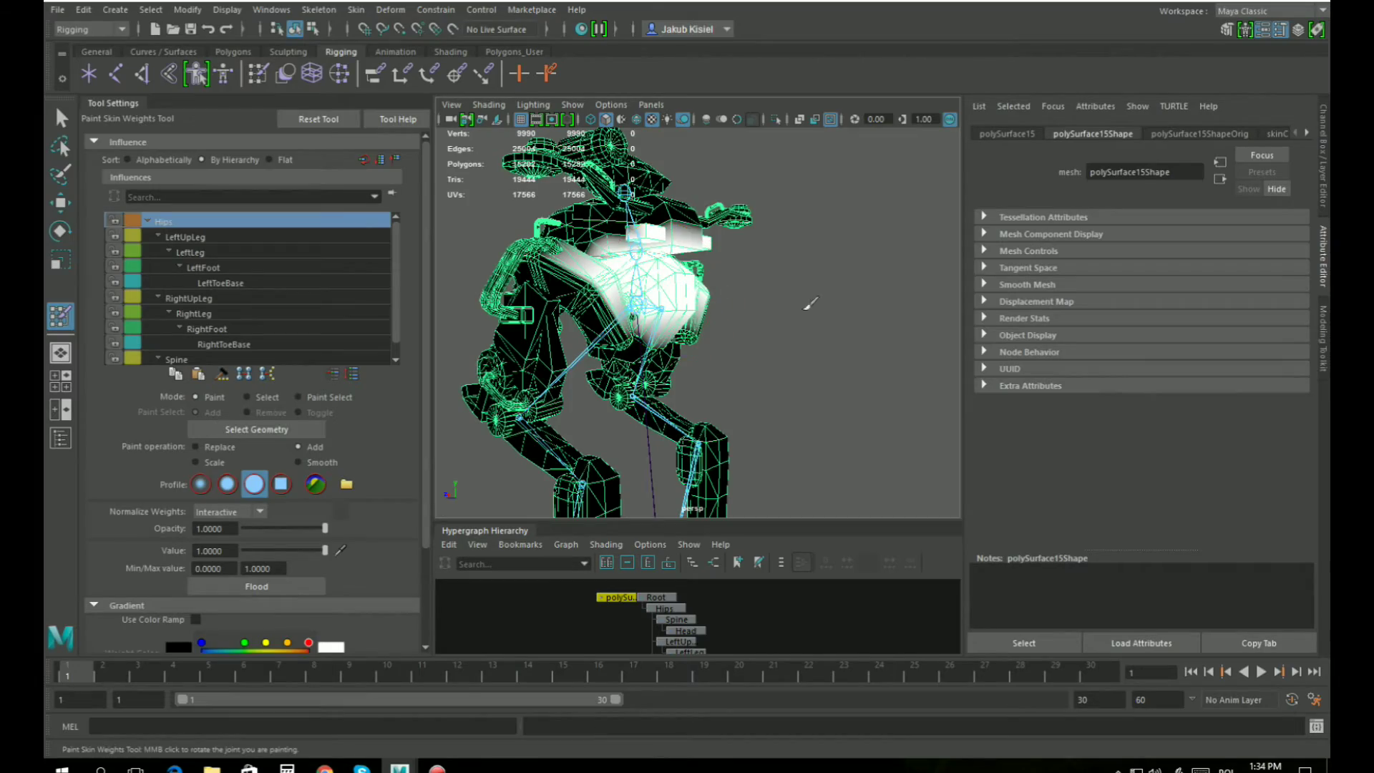
left_click_drag(789, 324, 705, 331, "alt")
scroll(708, 343, "up", 4)
mouse_move(752, 336)
middle_mouse_down("alt")
mouse_move(723, 354)
mouse_move(693, 303)
middle_mouse_up("alt")
mouse_move(693, 303)
left_mouse_down("alt")
mouse_move(754, 313)
mouse_move(681, 346)
mouse_move(716, 301)
mouse_move(699, 307)
mouse_move(715, 306)
mouse_move(711, 278)
left_mouse_up("alt")
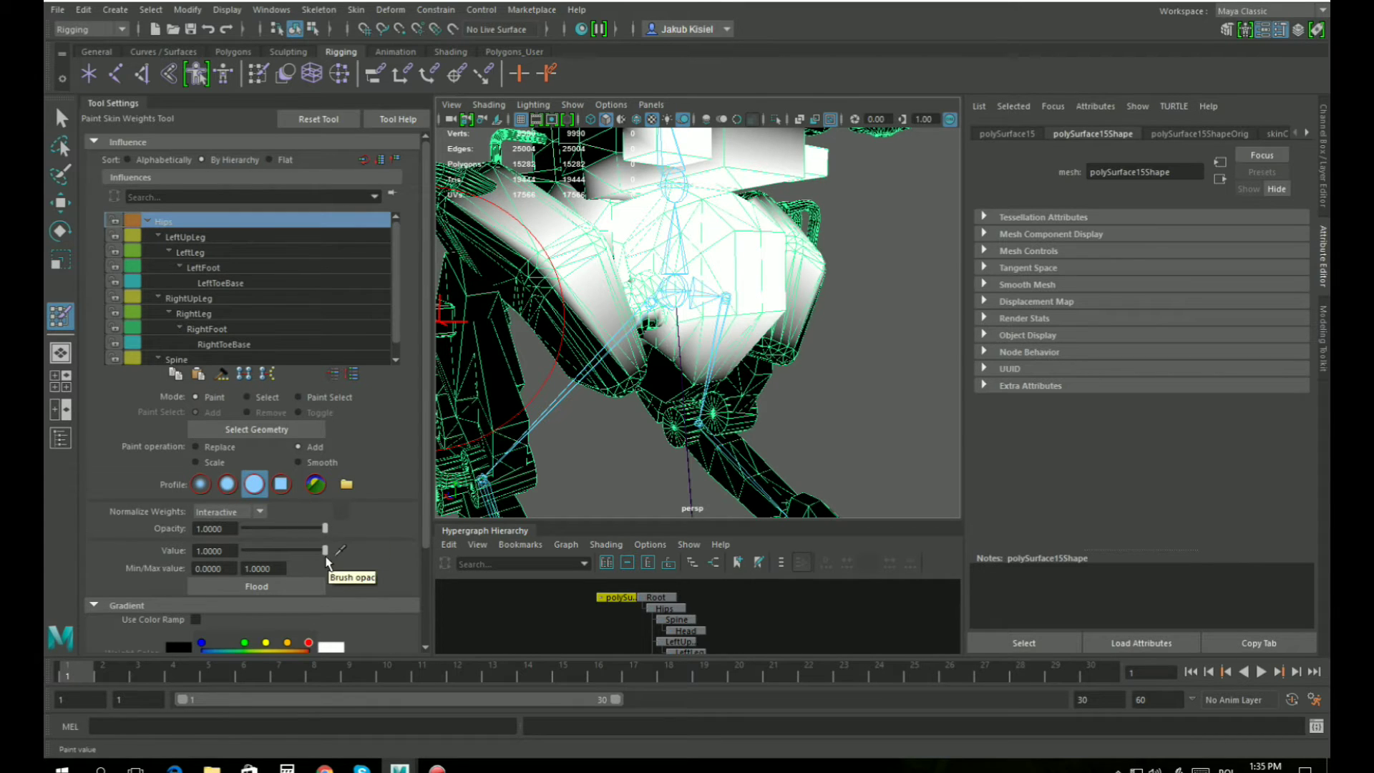
left_click_drag(715, 306, 693, 279, "alt")
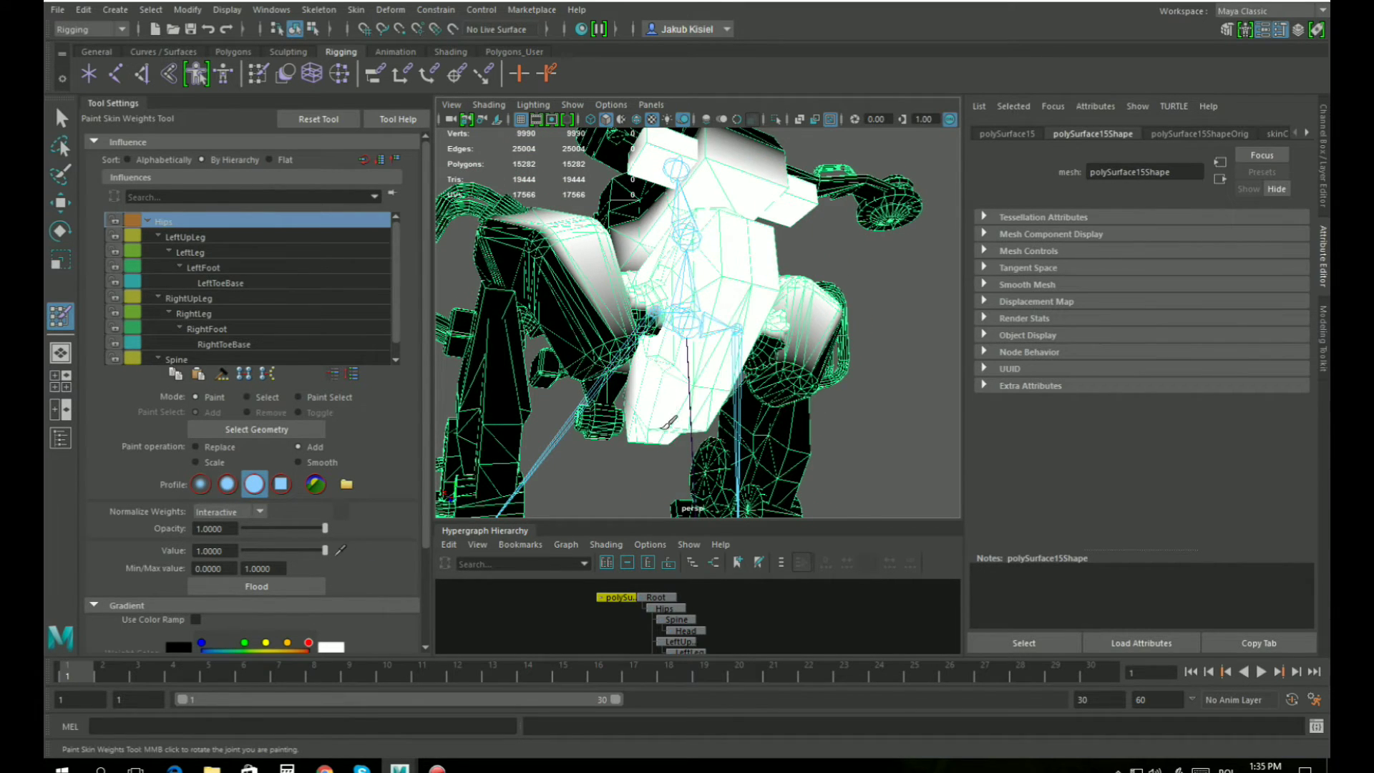
mouse_move(669, 422)
left_mouse_down()
mouse_move(687, 353)
mouse_move(583, 327)
mouse_move(622, 350)
mouse_move(676, 293)
mouse_move(646, 304)
left_mouse_up()
Examine the Hips weights around the pelvis, the hip connectors and the neighbouring leg parts.
left_click_drag(675, 206, 630, 247, "alt")
left_click_drag(713, 280, 683, 297, "alt")
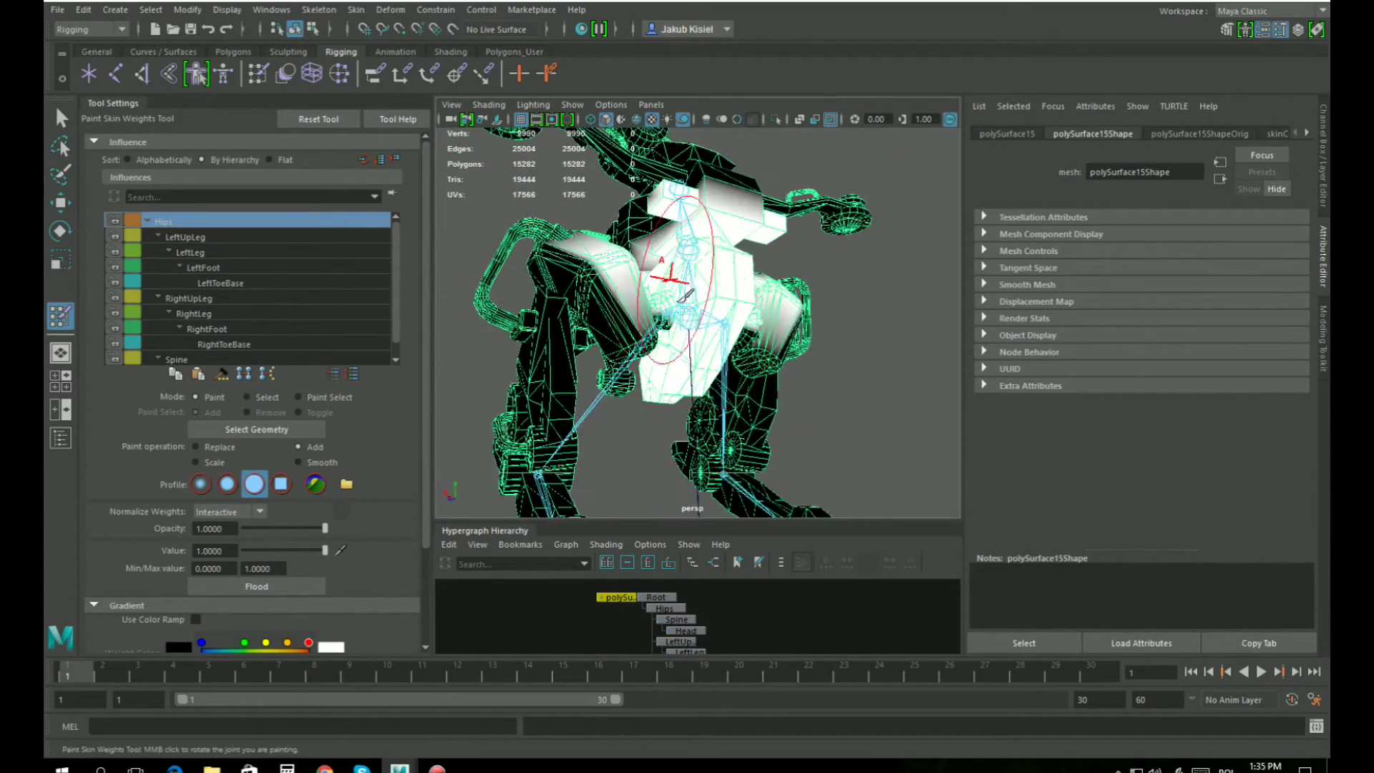
scroll(684, 349, "up", 5)
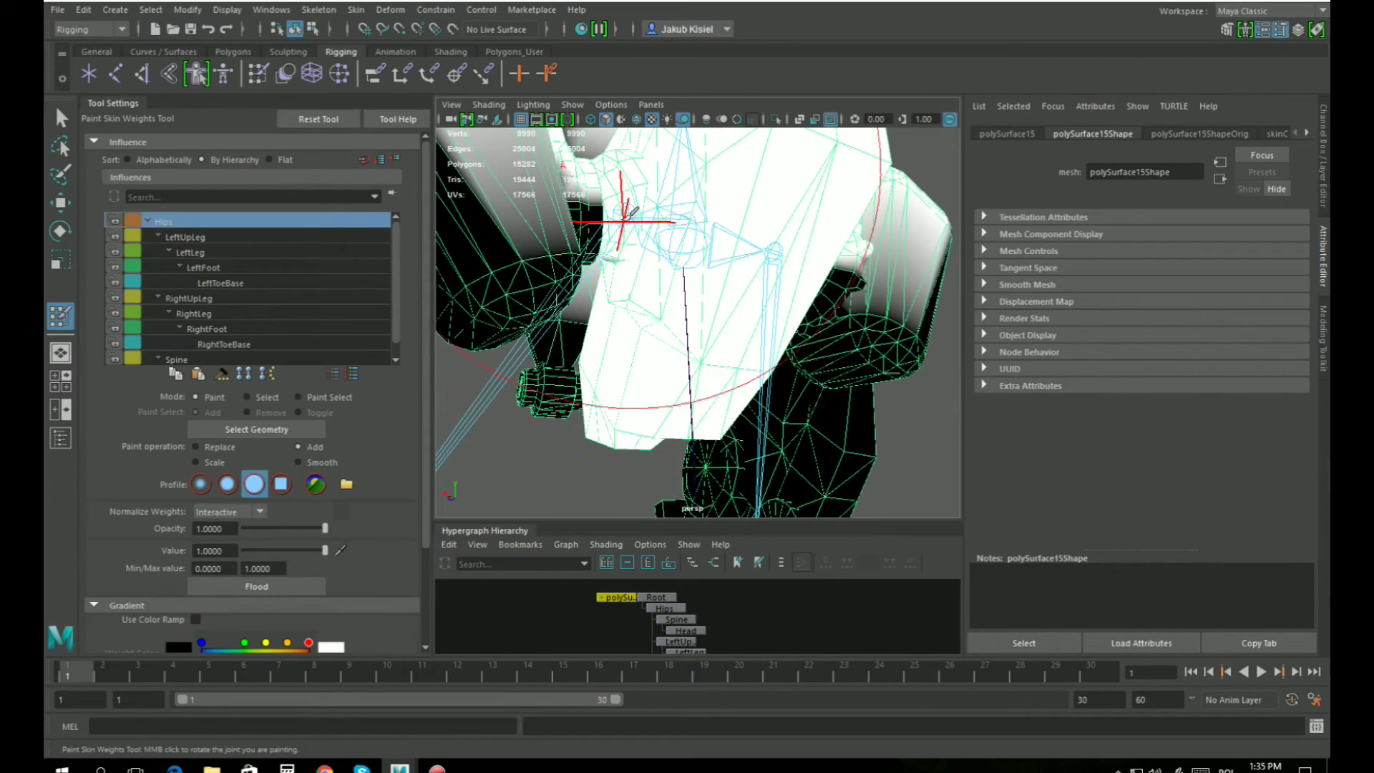
mouse_move(625, 219)
left_mouse_down("alt")
mouse_move(638, 269)
mouse_move(862, 285)
left_mouse_up("alt")
mouse_move(647, 211)
middle_mouse_down("alt")
mouse_move(700, 229)
mouse_move(669, 287)
middle_mouse_up("alt")
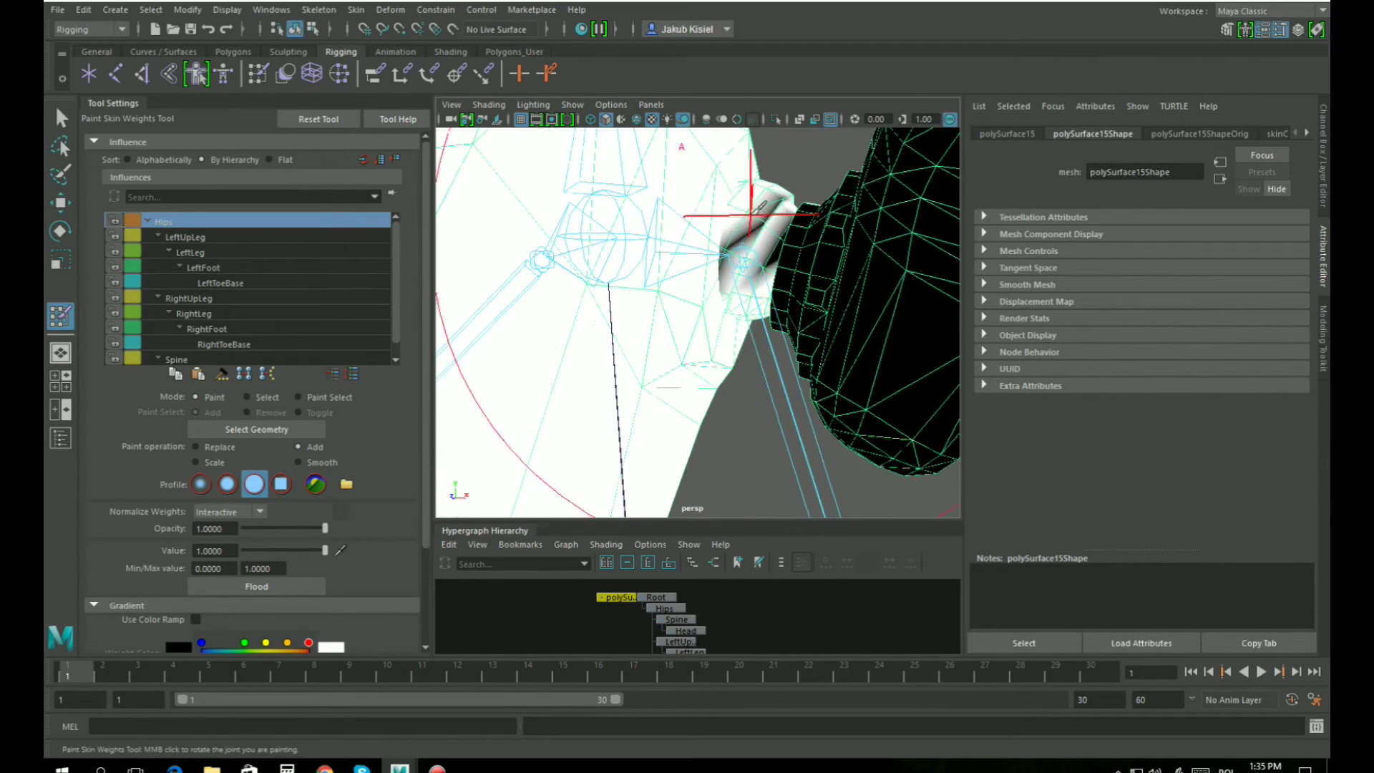
mouse_move(742, 276)
left_mouse_down("alt")
mouse_move(644, 301)
mouse_move(709, 283)
mouse_move(776, 315)
mouse_move(699, 290)
mouse_move(723, 297)
mouse_move(757, 262)
mouse_move(742, 236)
mouse_move(920, 270)
mouse_move(749, 276)
left_mouse_up("alt")
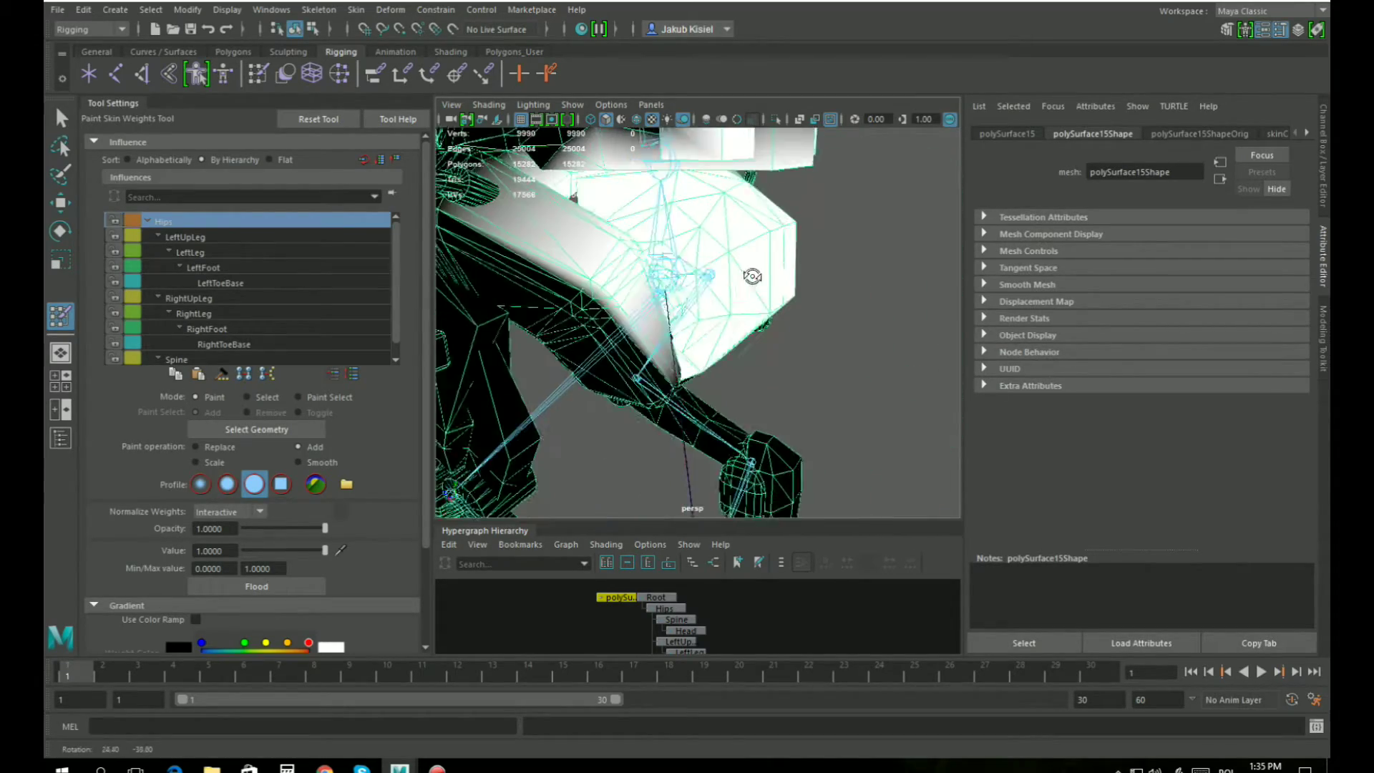
mouse_move(749, 276)
middle_mouse_down("alt")
mouse_move(710, 270)
mouse_move(722, 296)
middle_mouse_up("alt")
Paint Spine influence weight over the torso and its side attachments, keeping the Add operation.
scroll(234, 286, "down", 1)
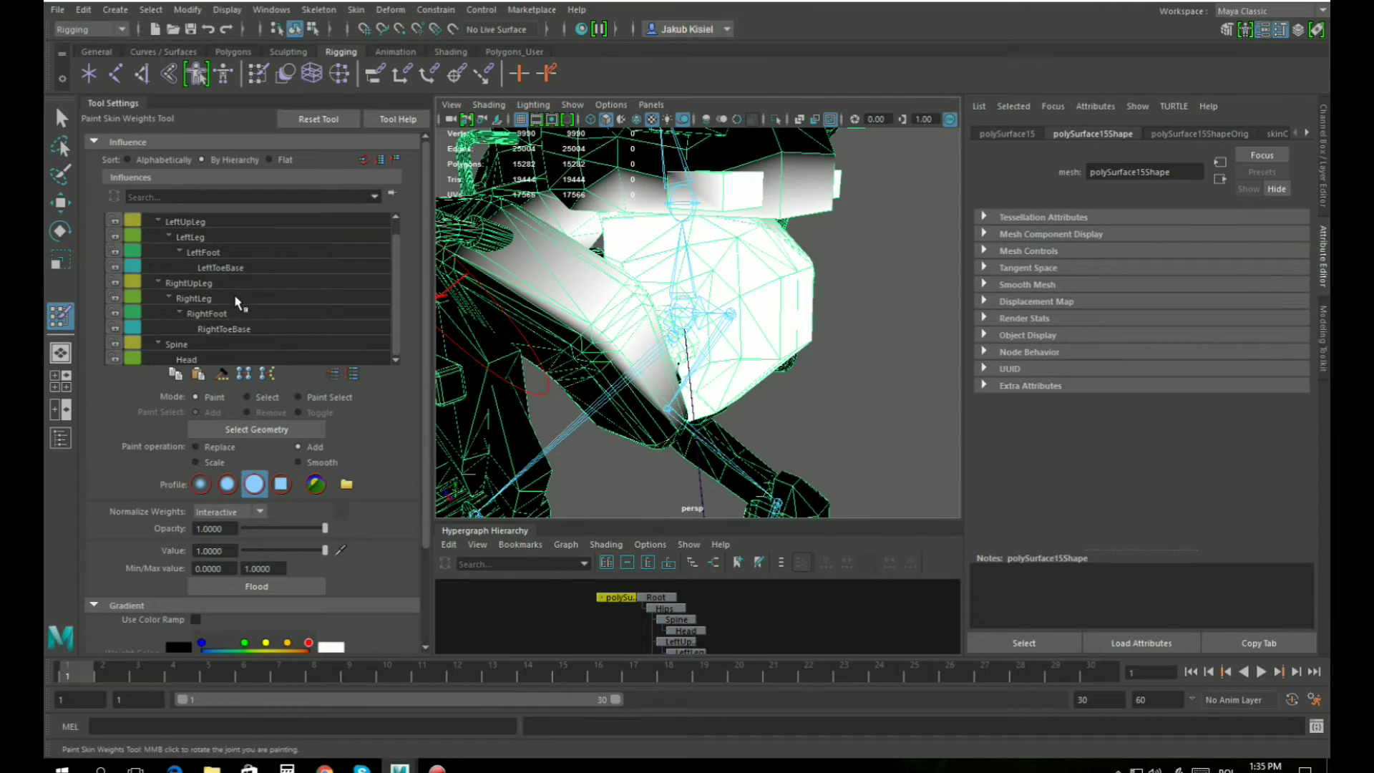
left_click(179, 344)
mouse_move(701, 300)
left_mouse_down("alt")
mouse_move(705, 290)
mouse_move(689, 319)
mouse_move(630, 304)
left_mouse_up("alt")
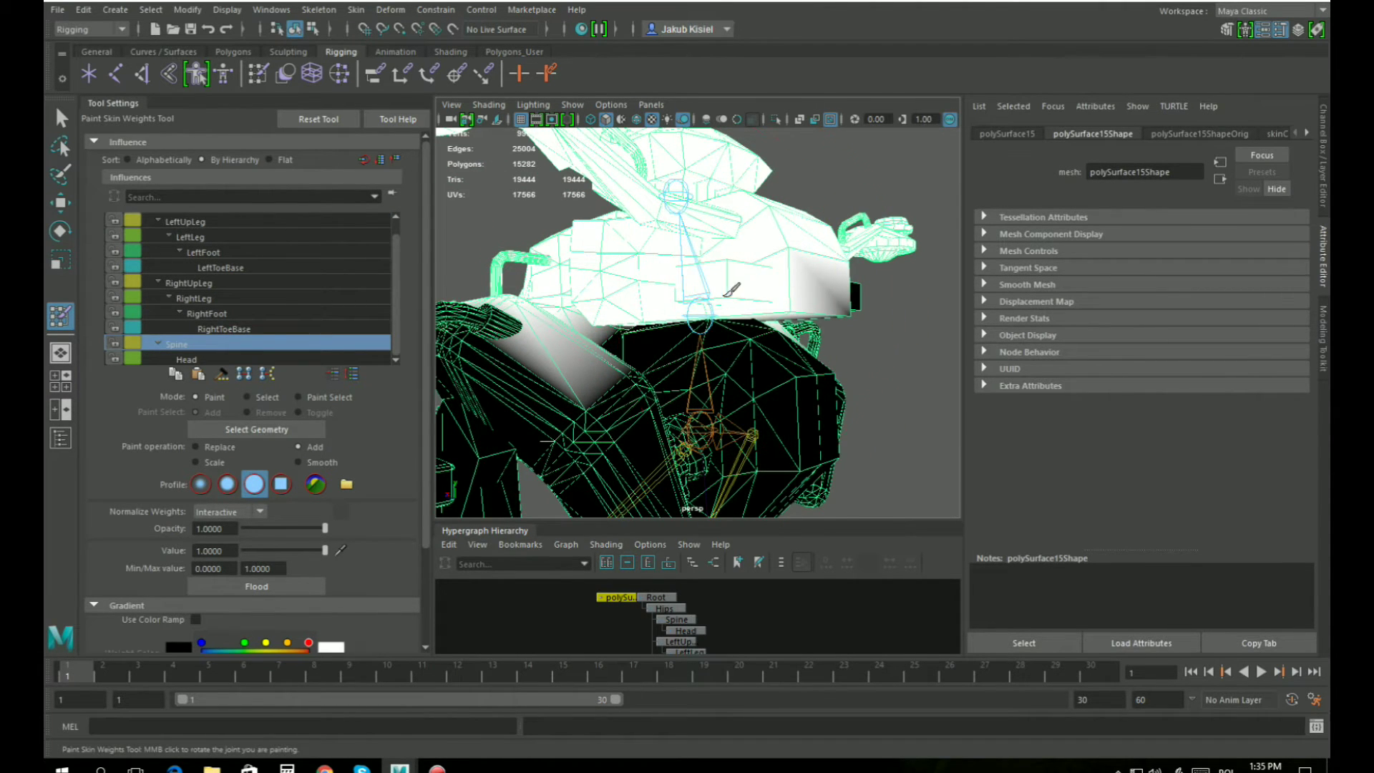
left_click_drag(817, 277, 723, 251, "alt")
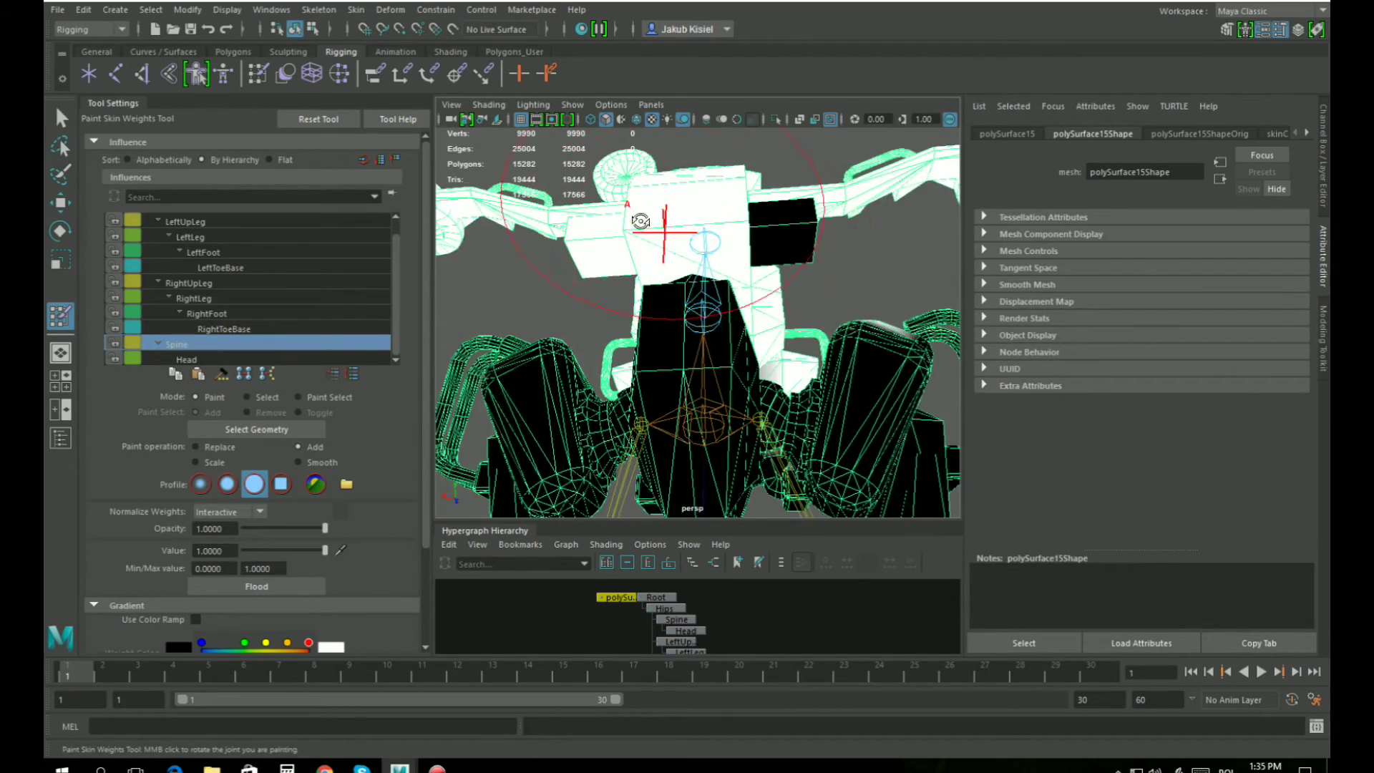
left_click_drag(640, 221, 604, 254, "alt")
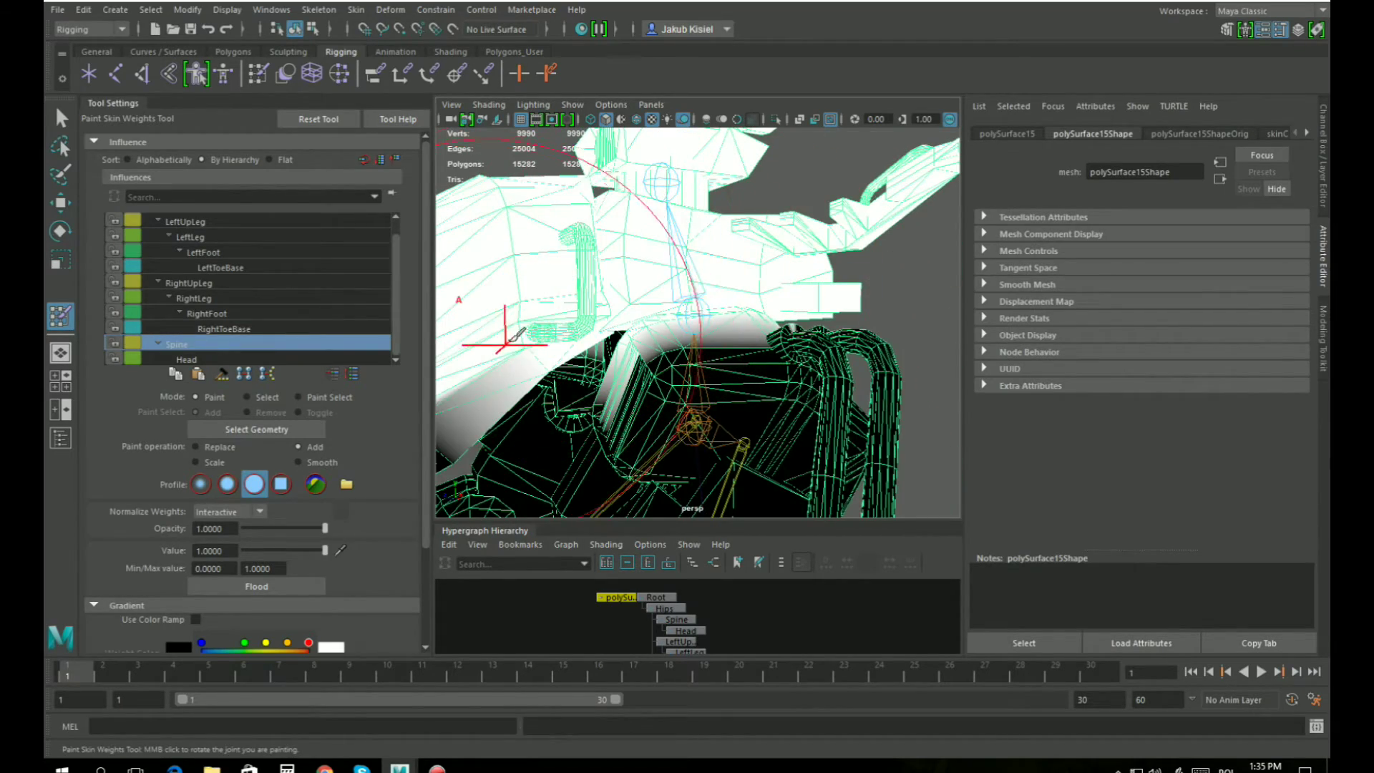
left_click_drag(516, 334, 727, 241, "alt")
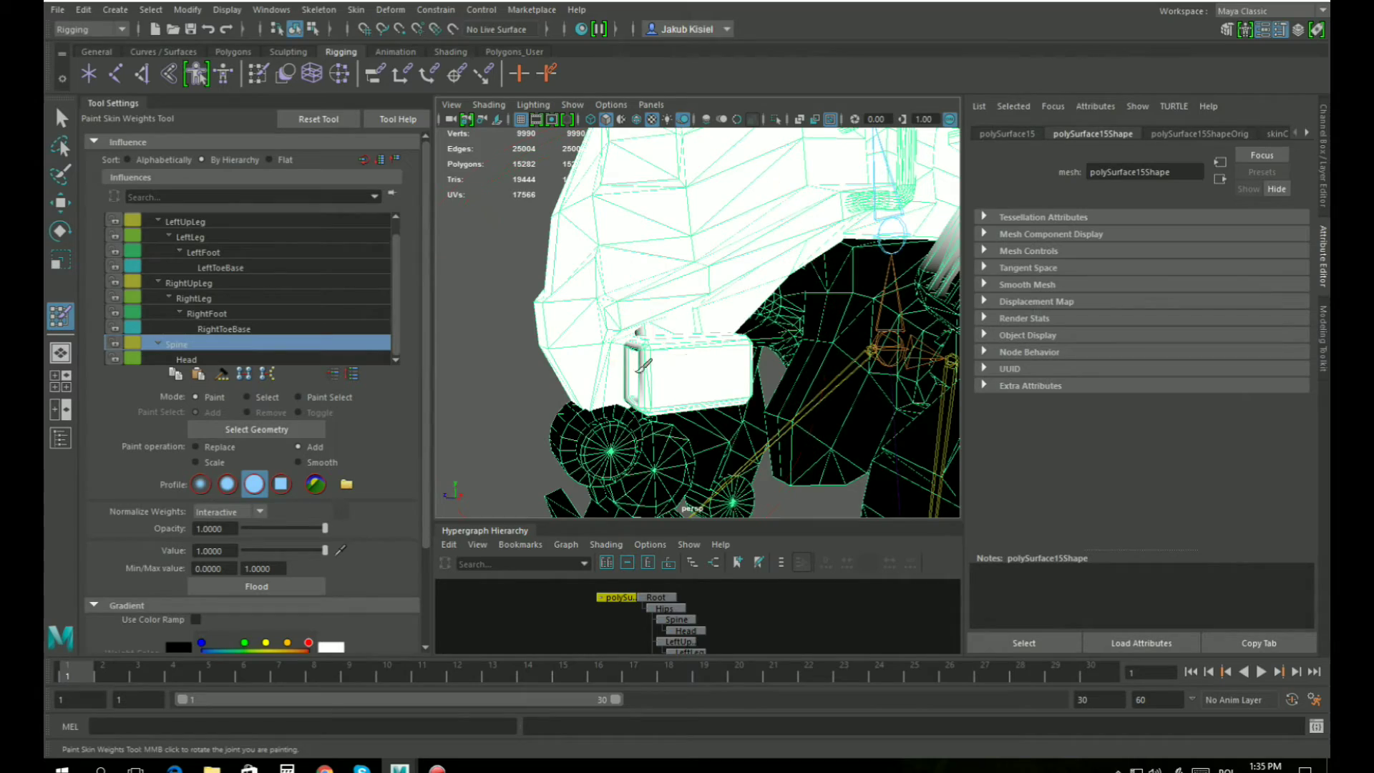
mouse_move(644, 307)
left_mouse_down("alt")
mouse_move(614, 257)
mouse_move(813, 184)
mouse_move(686, 315)
mouse_move(710, 309)
left_mouse_up("alt")
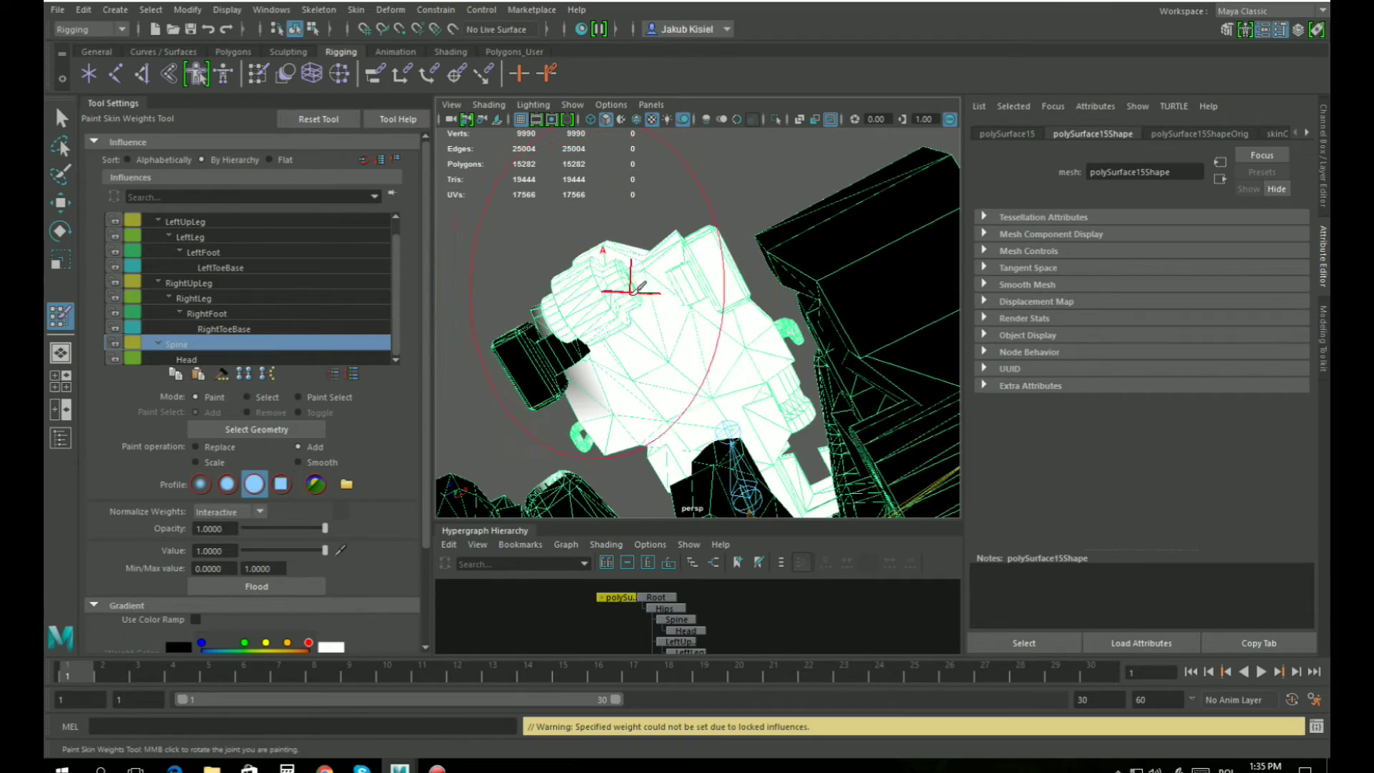
Fill the remaining dark gaps and attachments of the upper body with Spine weight.
mouse_move(640, 288)
left_mouse_down("alt")
mouse_move(562, 366)
mouse_move(584, 351)
left_mouse_up("alt")
scroll(699, 298, "up", 5)
middle_click_drag(683, 244, 637, 365, "alt")
mouse_move(708, 246)
left_mouse_down()
mouse_move(719, 236)
mouse_move(625, 310)
mouse_move(696, 252)
mouse_move(570, 301)
mouse_move(622, 274)
mouse_move(773, 272)
left_mouse_up()
left_click(696, 252)
scroll(630, 268, "down", 4)
left_click(653, 227)
mouse_move(654, 227)
left_mouse_down("alt")
mouse_move(758, 307)
mouse_move(560, 313)
left_mouse_up("alt")
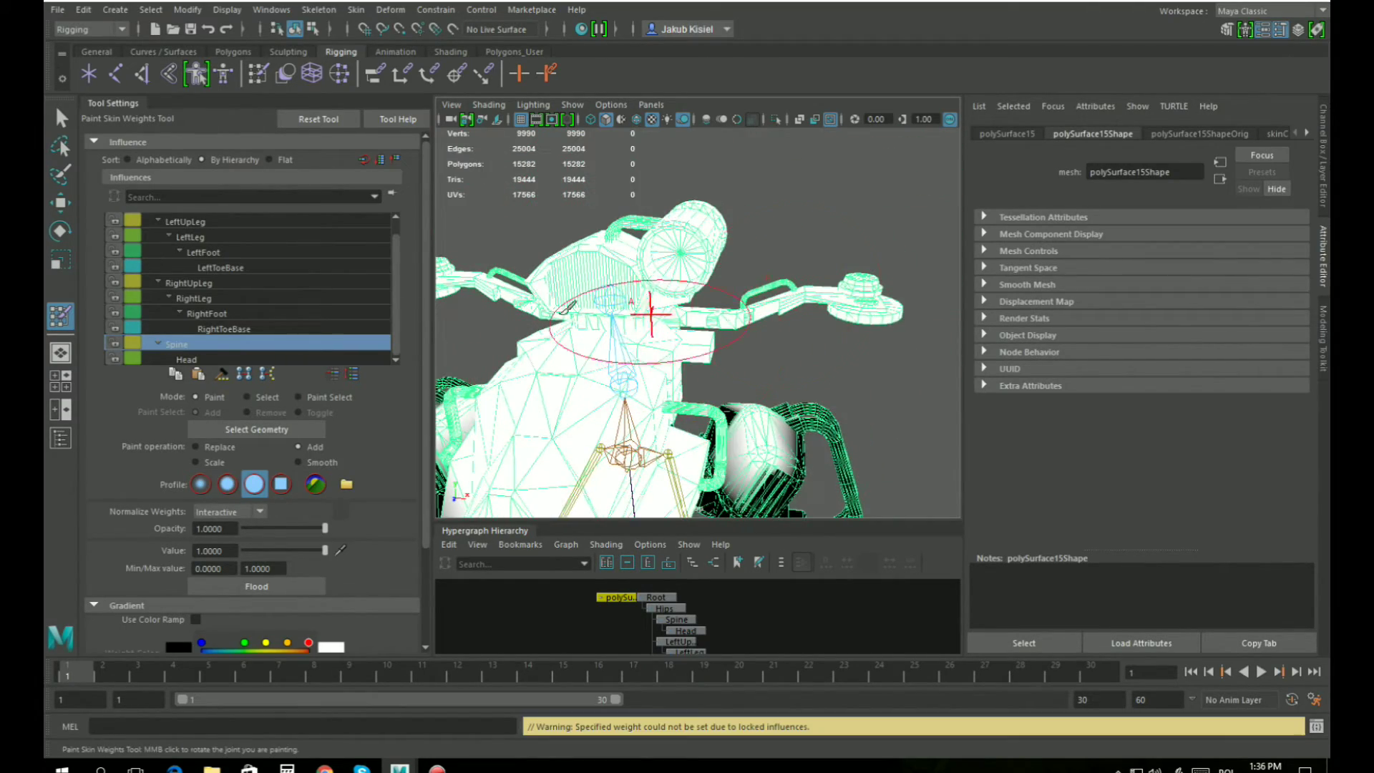
Paint Head influence weight onto the head shell and its cylinder, comparing the coverage with the Spine influence.
left_click(204, 362)
scroll(655, 311, "up", 3)
mouse_move(662, 322)
left_mouse_down("alt")
mouse_move(705, 270)
mouse_move(528, 281)
mouse_move(573, 332)
mouse_move(614, 328)
mouse_move(488, 279)
left_mouse_up("alt")
left_click_drag(634, 275, 692, 332, "alt")
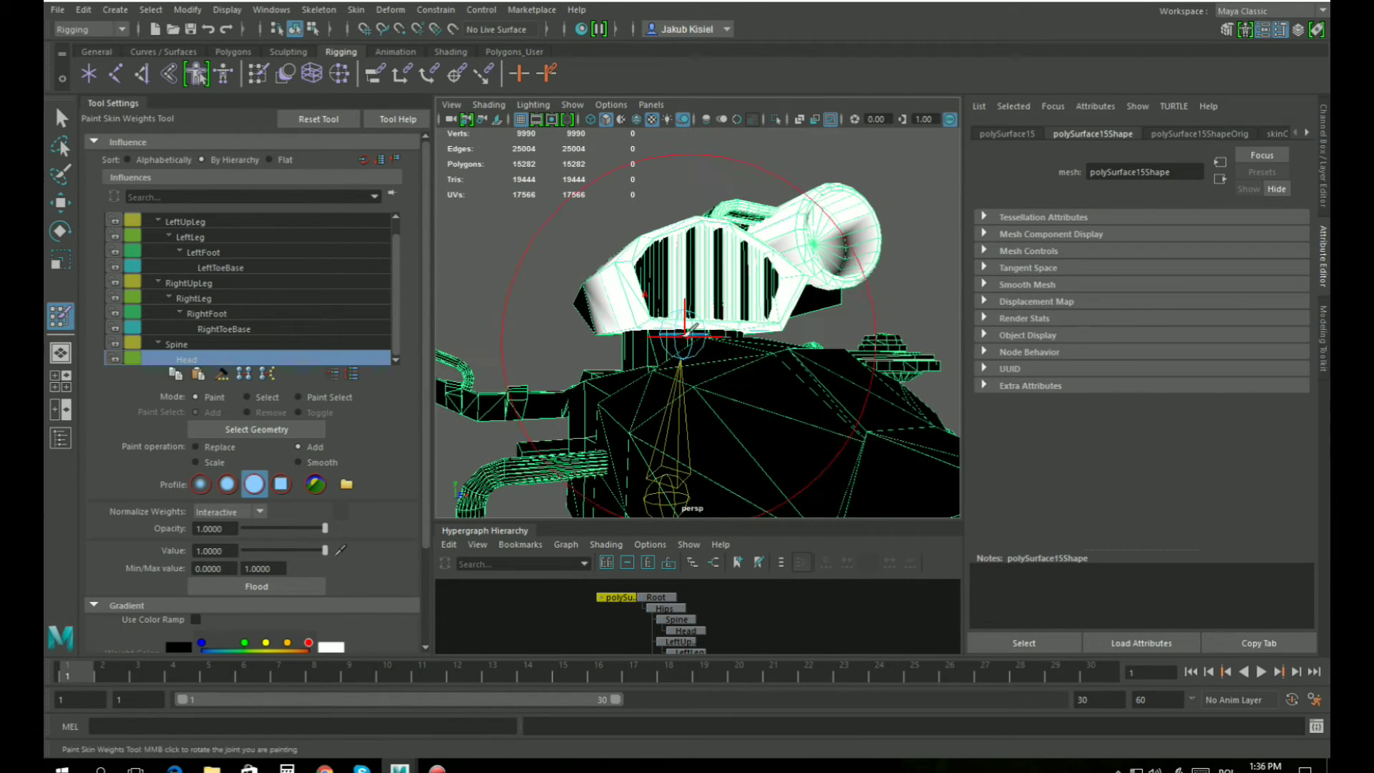
left_click(194, 345)
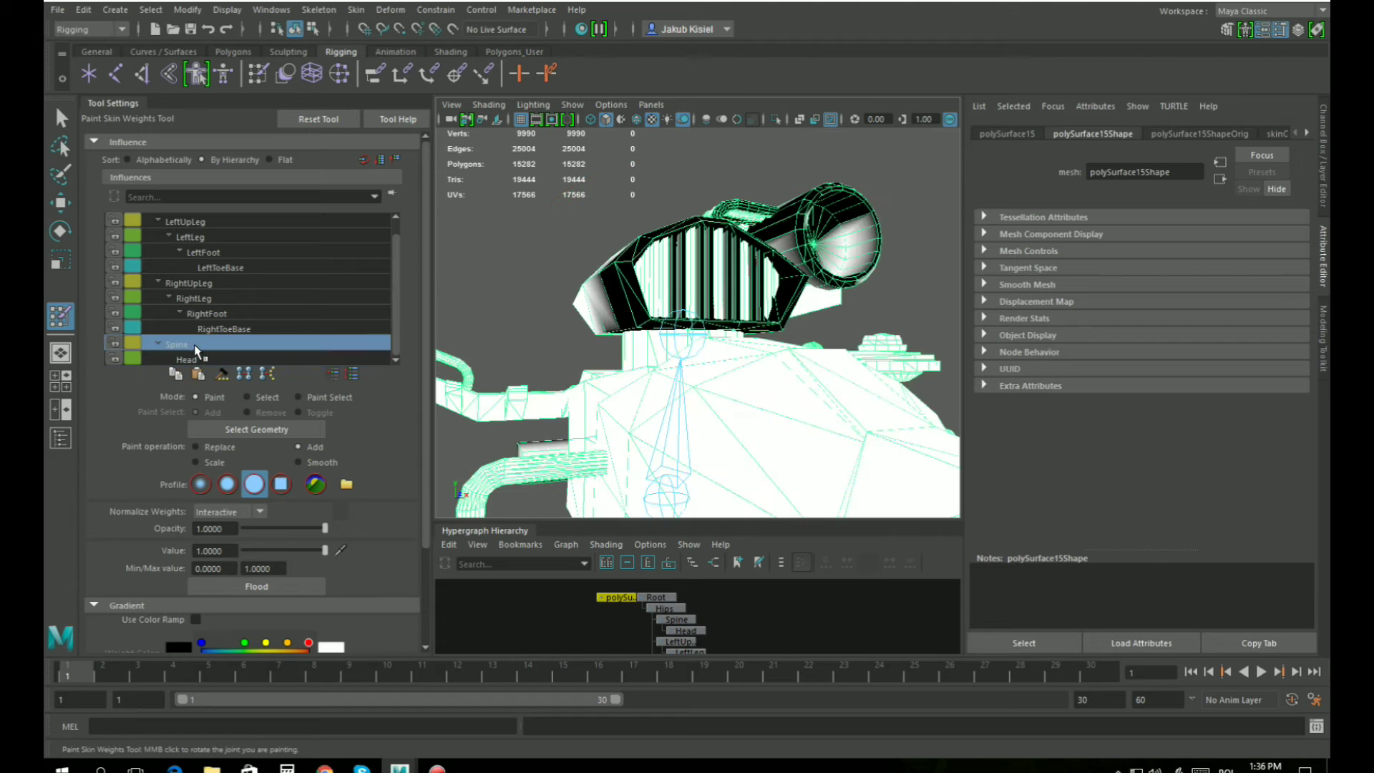
left_click(191, 359)
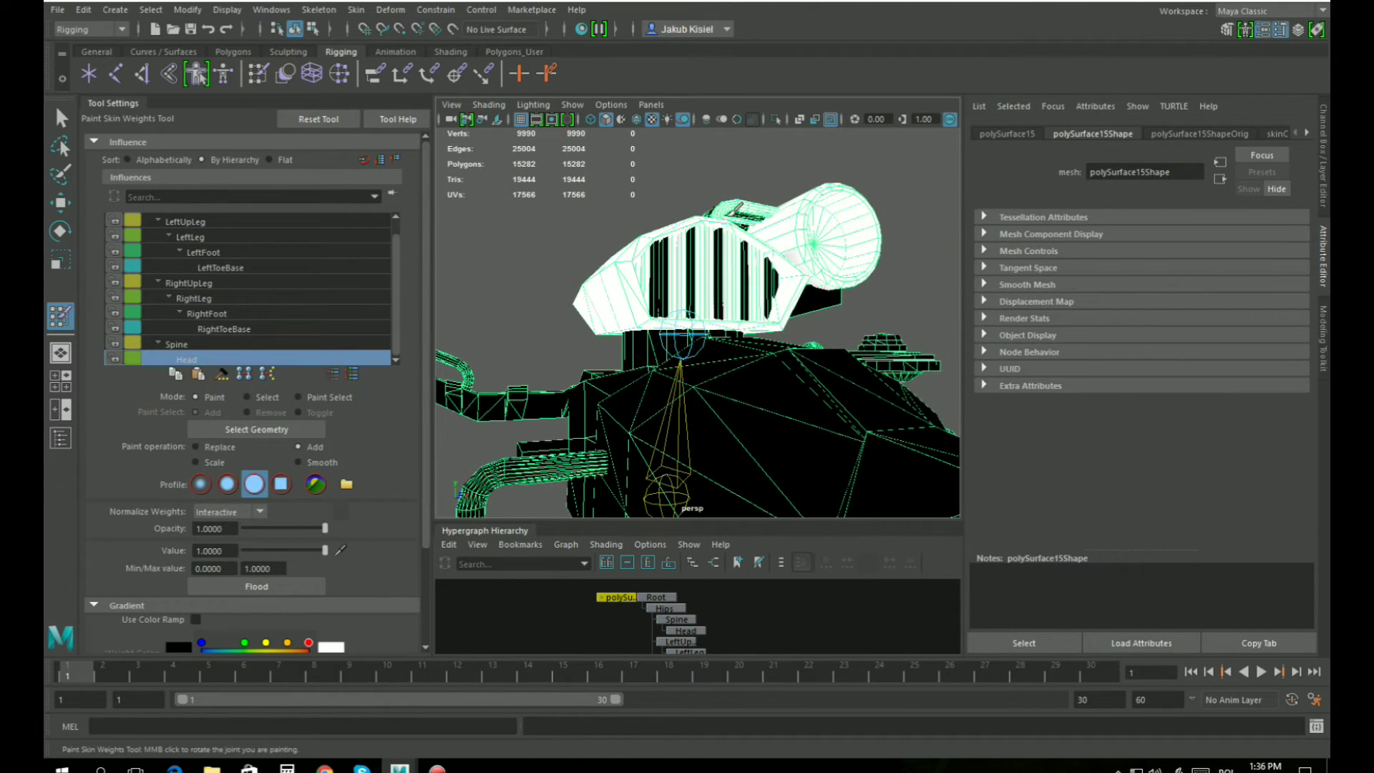
Paint Head weight over the slatted front grille and the tube on top of the head.
left_click(748, 208)
mouse_move(752, 207)
left_mouse_down("alt")
mouse_move(630, 229)
mouse_move(684, 215)
mouse_move(760, 321)
mouse_move(730, 292)
mouse_move(823, 276)
left_mouse_up("alt")
mouse_move(644, 279)
left_mouse_down()
mouse_move(679, 299)
mouse_move(650, 359)
mouse_move(676, 357)
left_mouse_up()
mouse_move(623, 304)
left_mouse_down("alt")
mouse_move(735, 260)
mouse_move(628, 358)
mouse_move(662, 292)
mouse_move(714, 291)
left_mouse_up("alt")
left_click(714, 291)
left_click(816, 291)
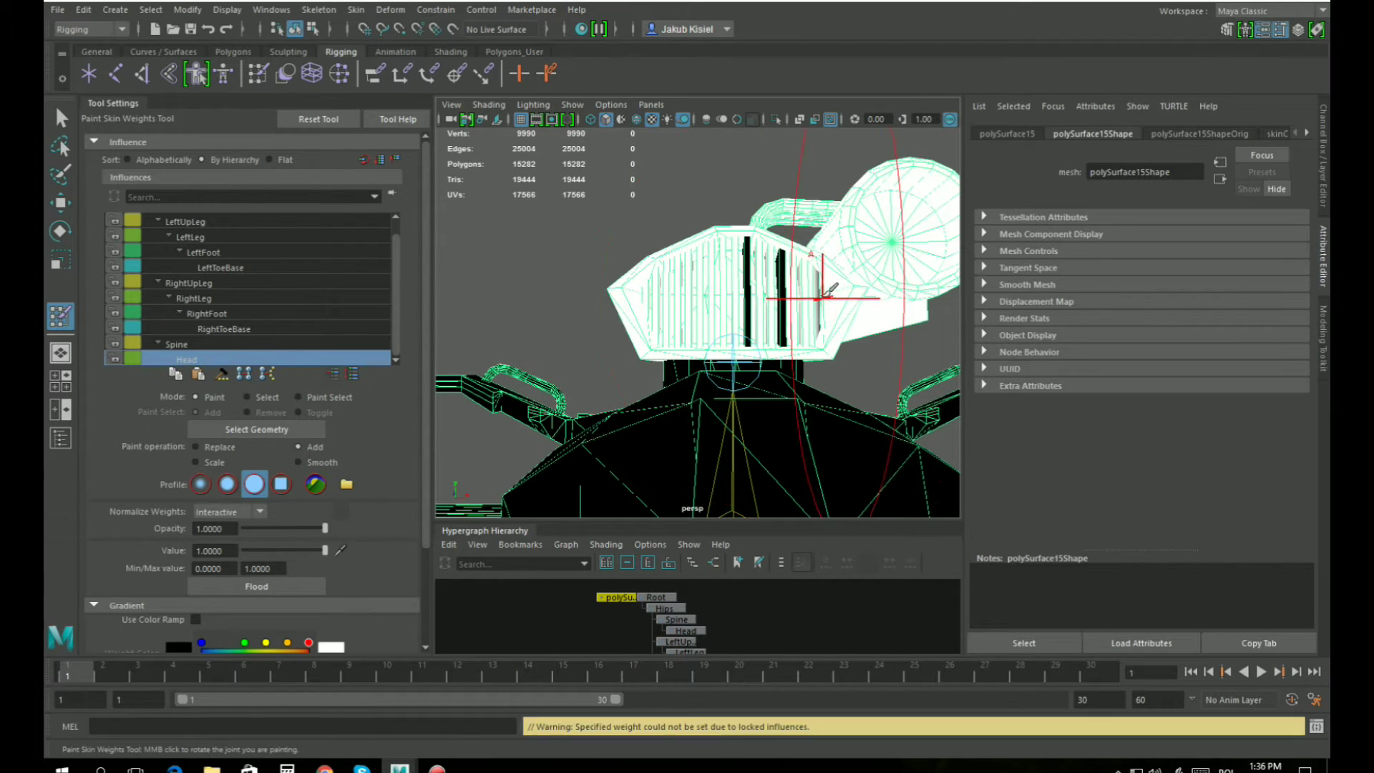
left_click_drag(806, 281, 816, 297, "alt")
left_click(699, 277)
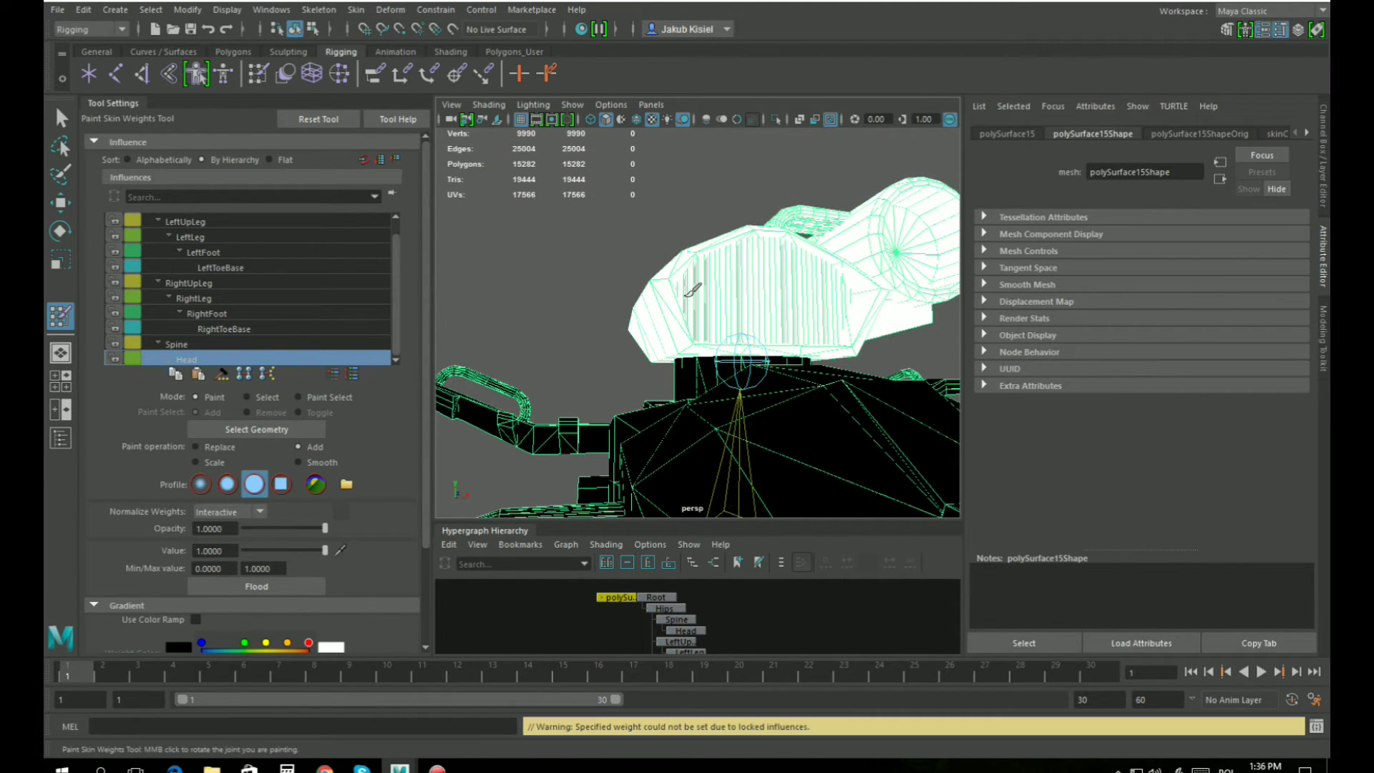
left_click(699, 298)
Fill the leftover dark strips between the grille slats with Head weight and check the head from several angles.
scroll(723, 304, "up", 3)
mouse_move(718, 312)
left_mouse_down("alt")
mouse_move(673, 328)
mouse_move(724, 362)
mouse_move(682, 388)
mouse_move(700, 378)
mouse_move(647, 270)
mouse_move(689, 262)
mouse_move(760, 280)
mouse_move(702, 279)
mouse_move(785, 286)
mouse_move(687, 306)
left_mouse_up("alt")
mouse_move(662, 234)
left_mouse_down()
mouse_move(623, 239)
mouse_move(712, 248)
left_mouse_up()
left_click(718, 242)
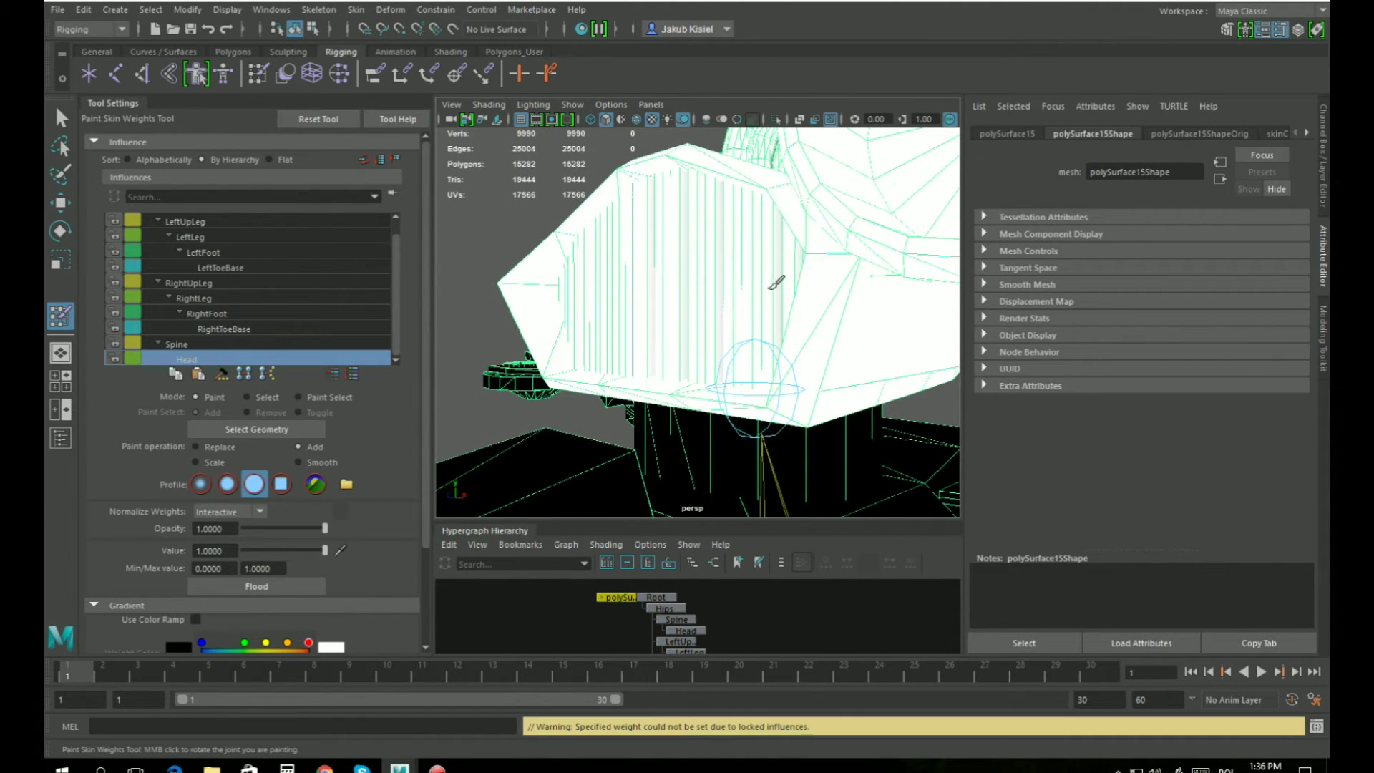
left_click(791, 246)
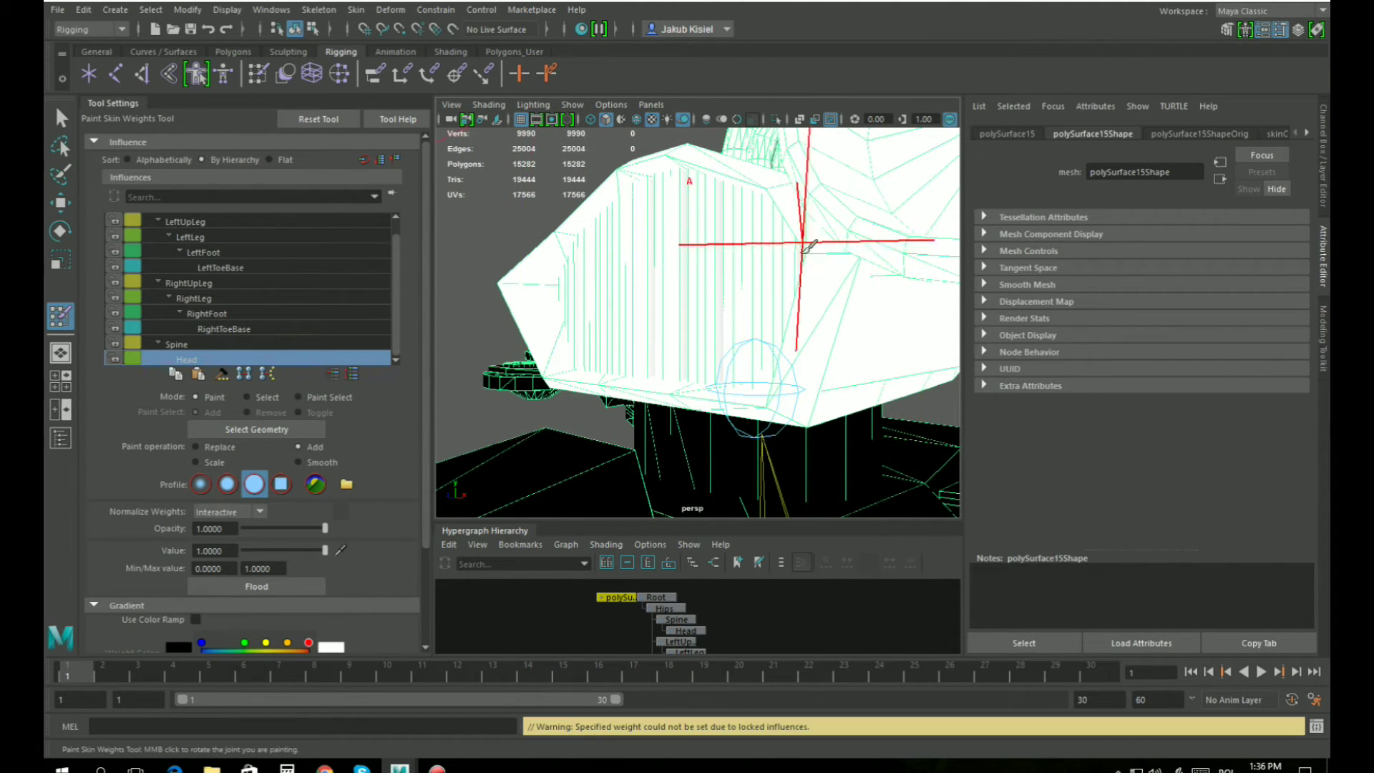
left_click(693, 240)
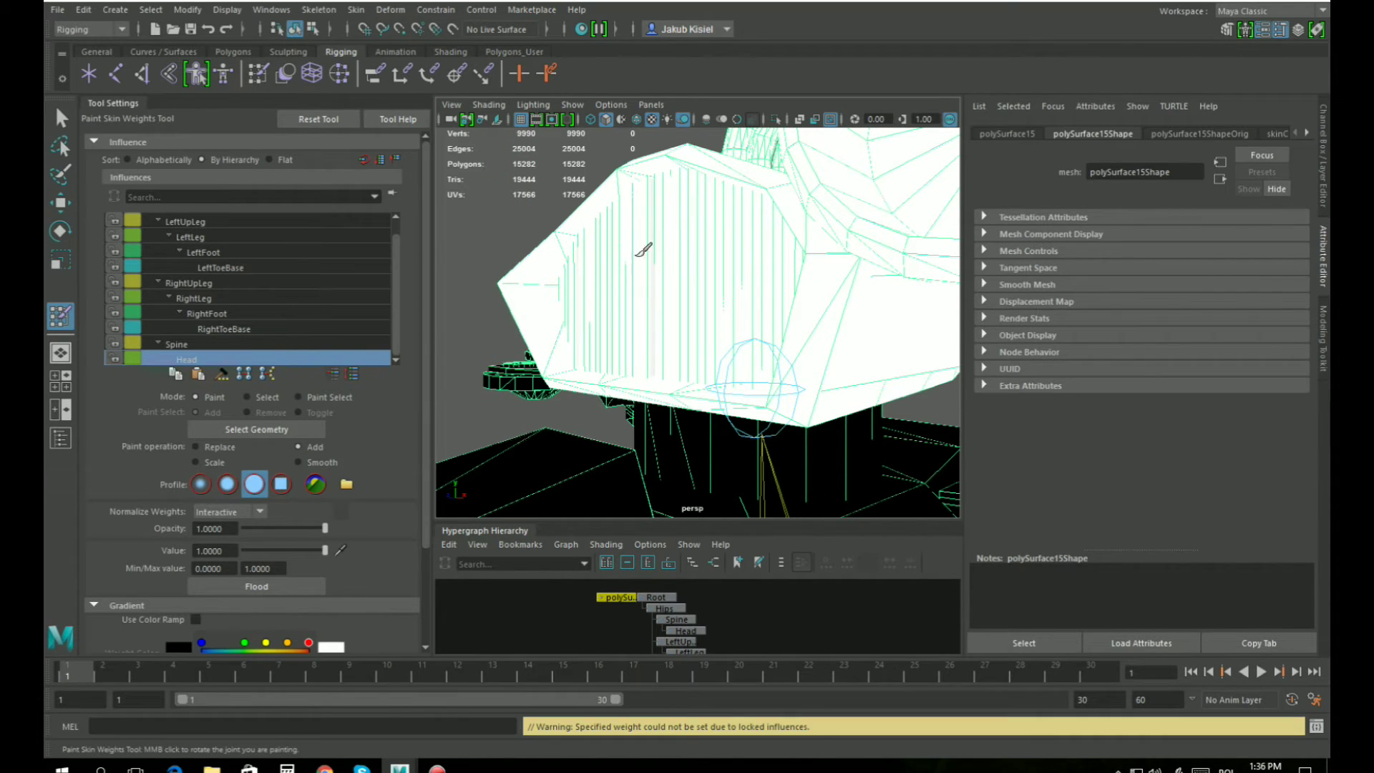
left_click(662, 221)
left_click(611, 273)
left_click(594, 322)
left_click_drag(767, 216, 786, 269, "alt")
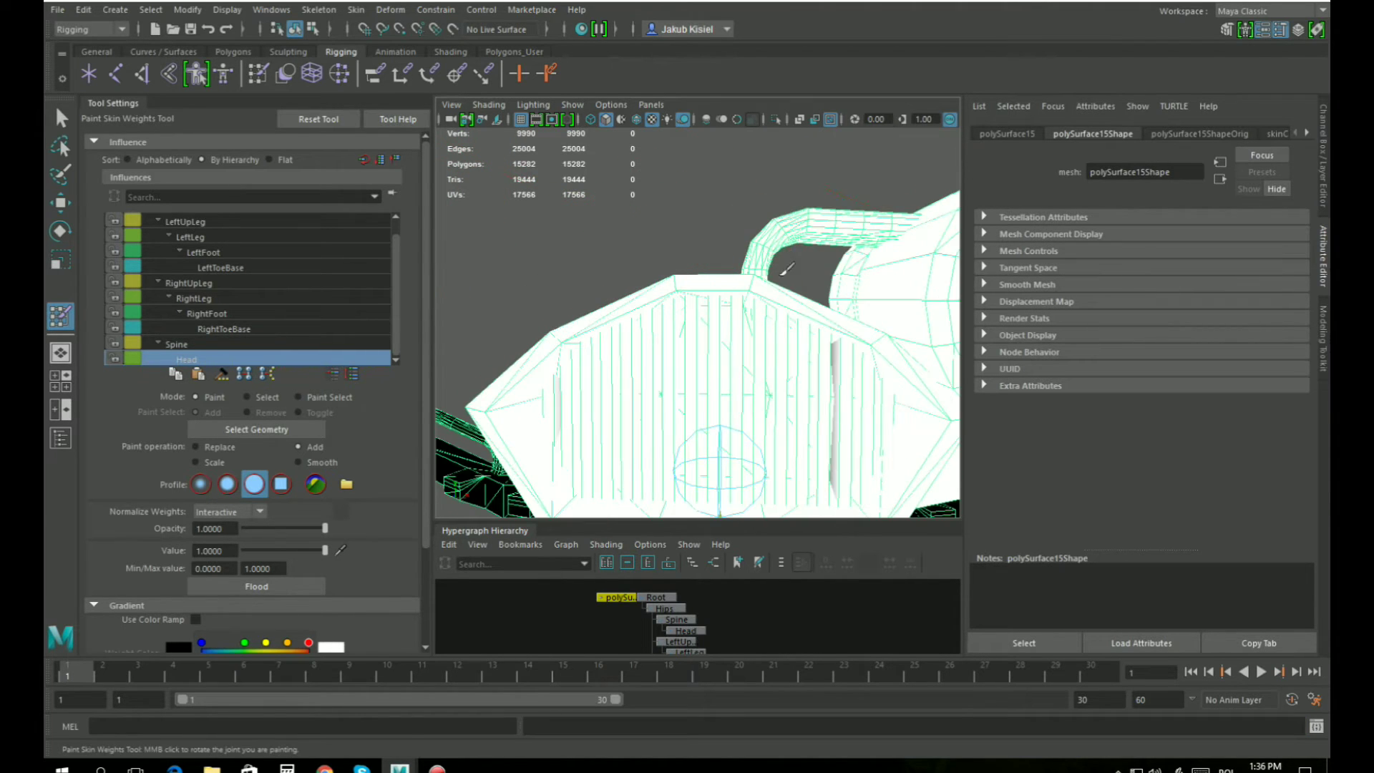
left_click_drag(912, 247, 822, 301, "alt")
middle_click_drag(810, 373, 786, 201, "alt")
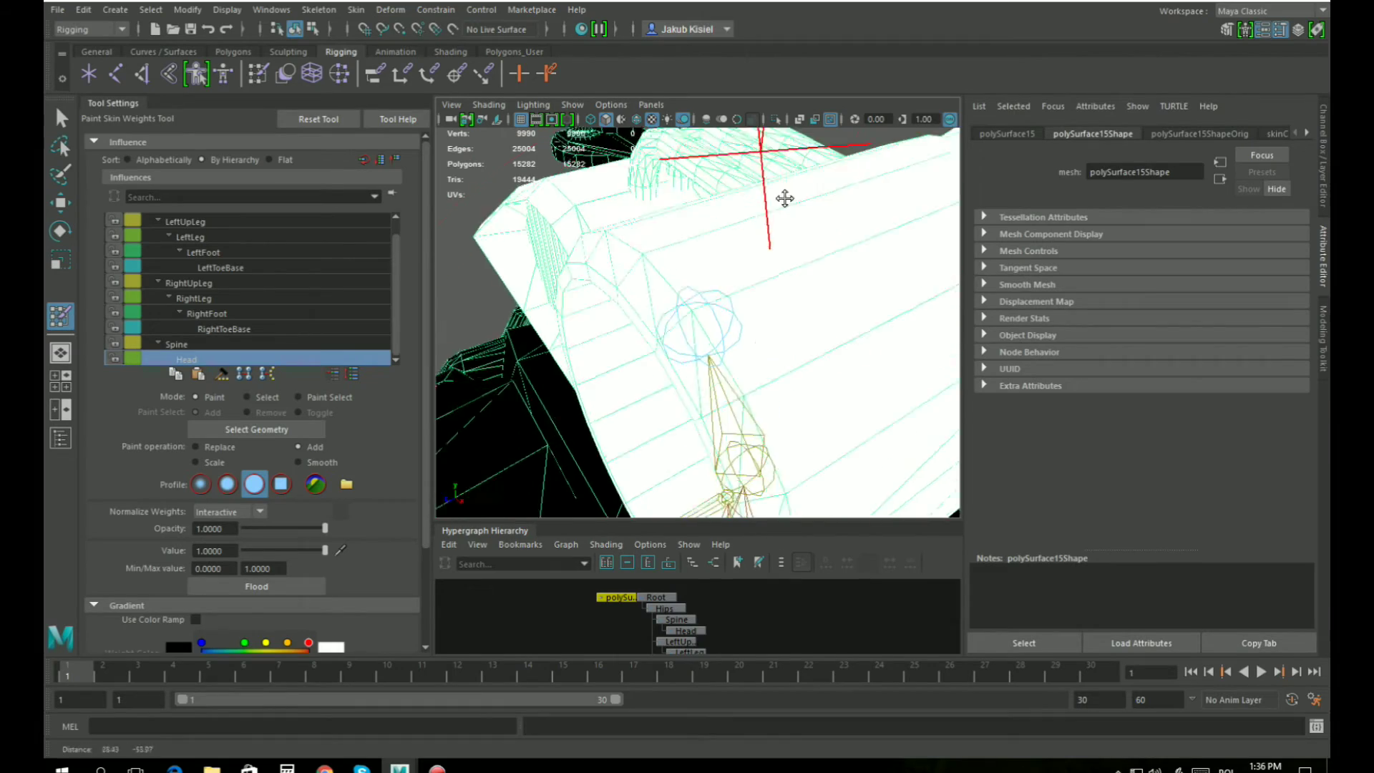
Paint LeftUpLeg influence weight over the left upper leg and its pod beside the hip.
scroll(790, 206, "down", 5)
left_click_drag(785, 287, 733, 251, "alt")
scroll(219, 250, "up", 1)
left_click(197, 239)
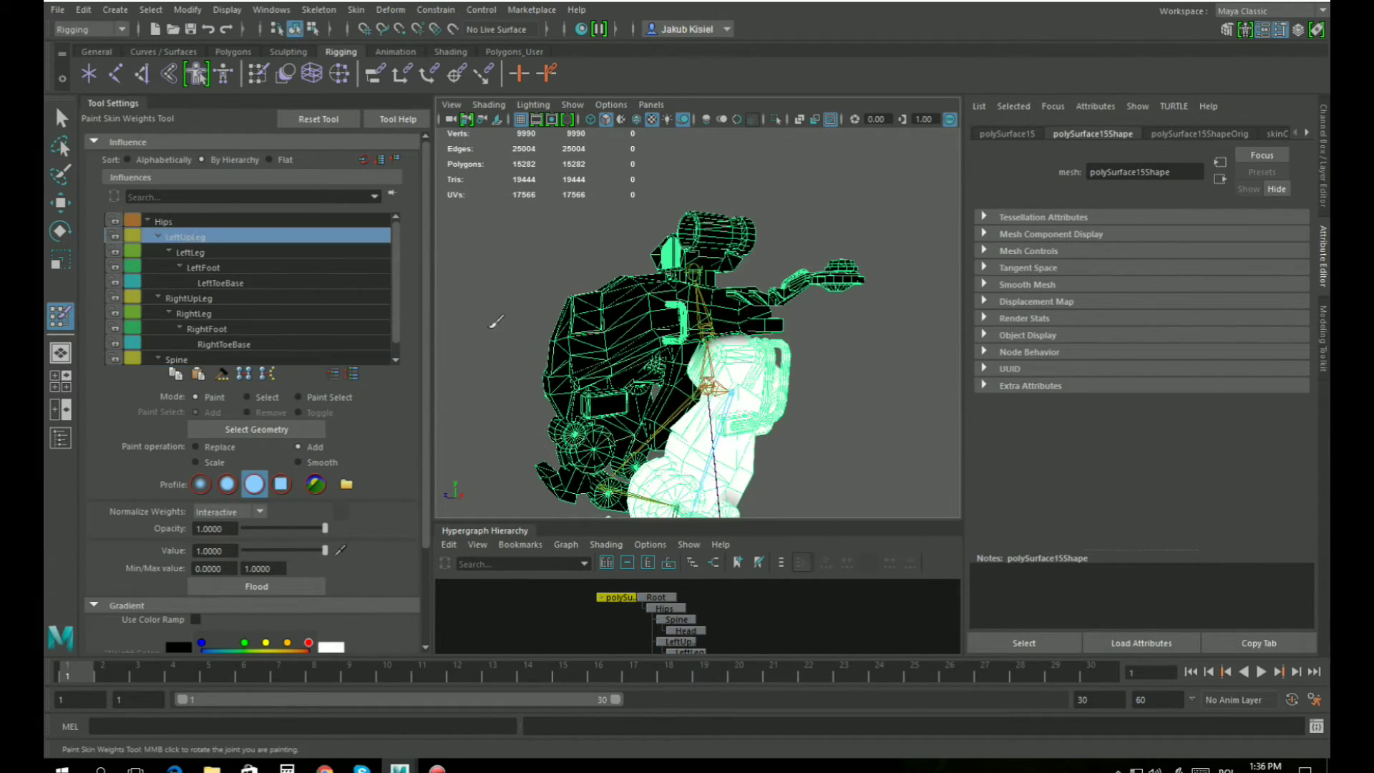
left_click_drag(497, 322, 587, 336, "alt")
middle_click_drag(726, 381, 680, 329, "alt")
right_click_drag(680, 329, 770, 329, "alt")
mouse_move(776, 323)
left_mouse_down("alt")
mouse_move(758, 307)
mouse_move(776, 270)
mouse_move(747, 295)
mouse_move(737, 278)
mouse_move(653, 369)
mouse_move(751, 308)
mouse_move(800, 223)
left_mouse_up("alt")
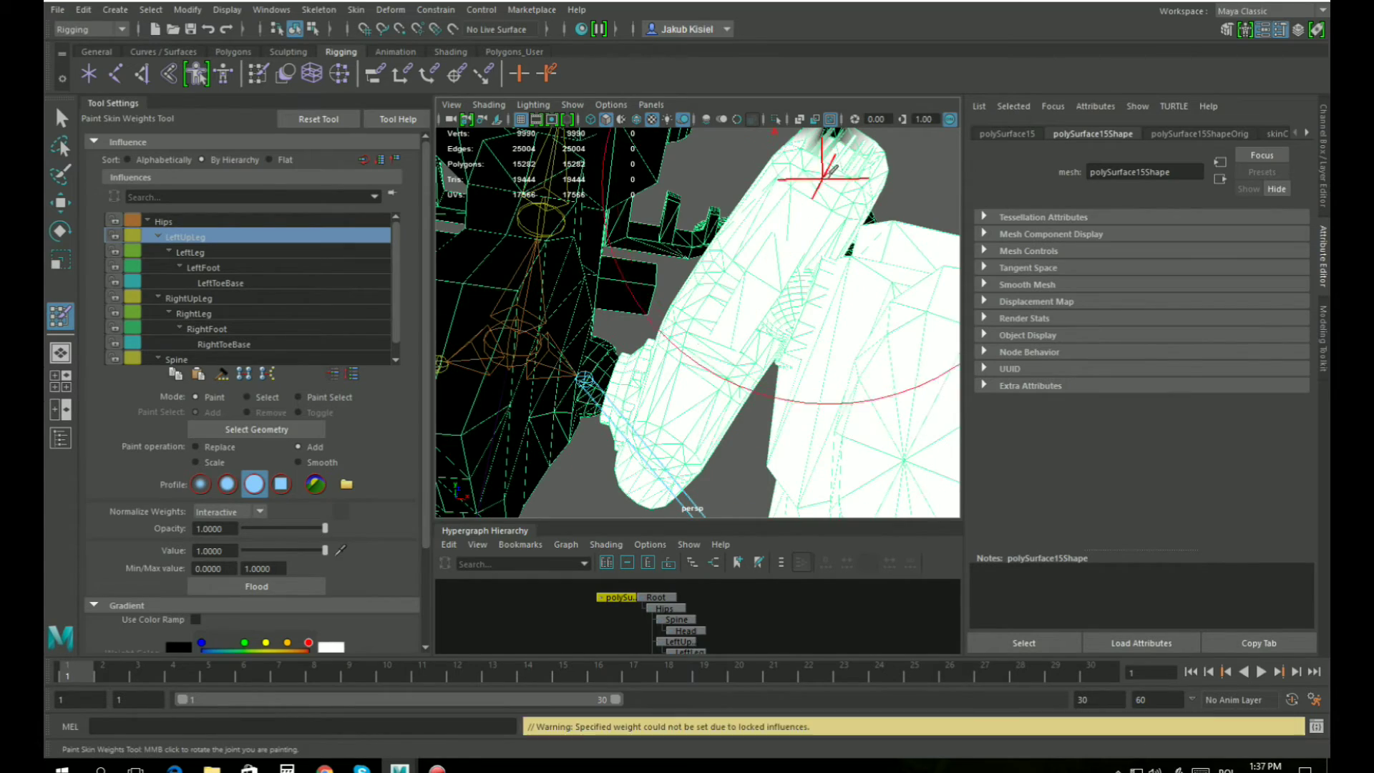
Cover the ribbed top of the left upper leg with LeftUpLeg weight from all sides.
left_click_drag(821, 173, 773, 239, "alt")
middle_click_drag(773, 242, 740, 367, "alt")
left_click_drag(741, 366, 748, 320, "alt")
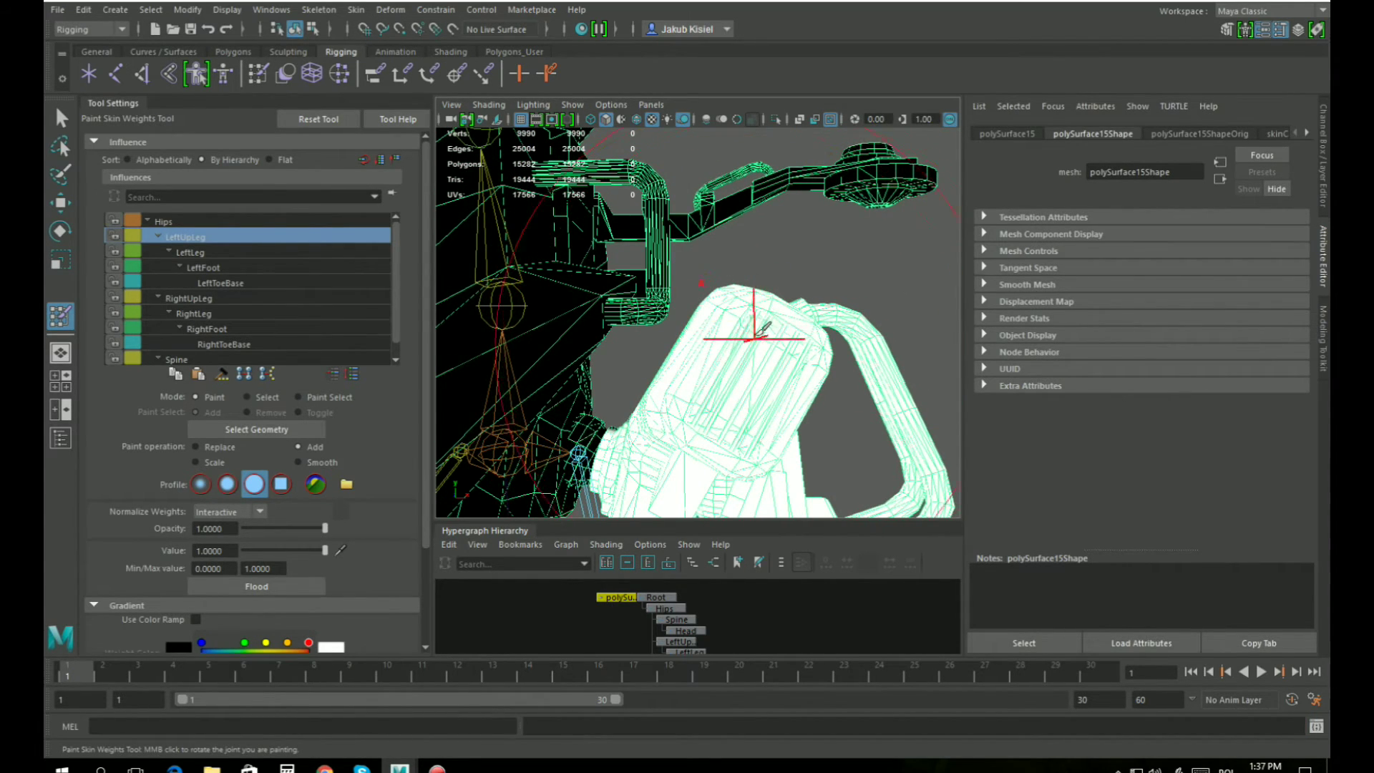
left_click_drag(763, 328, 806, 374, "alt")
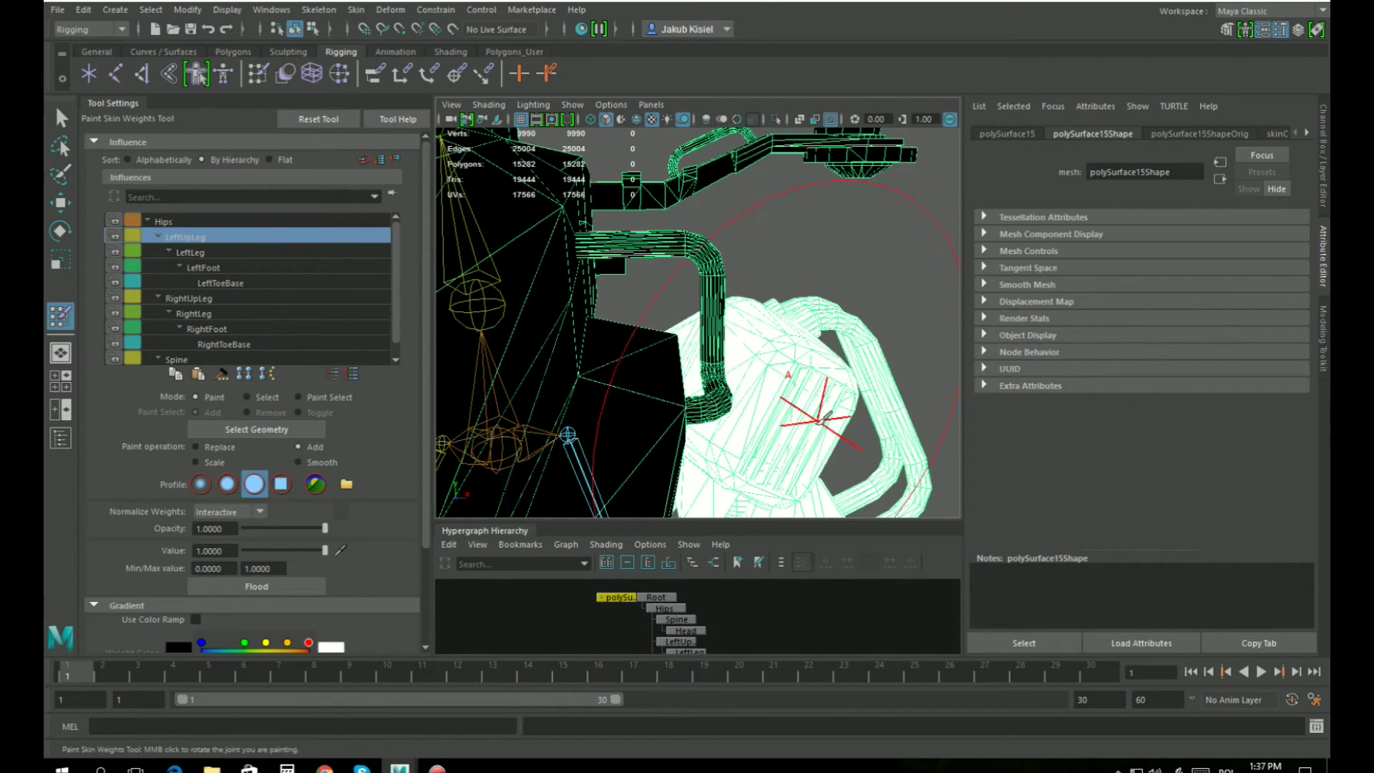
left_click_drag(830, 438, 695, 306, "alt")
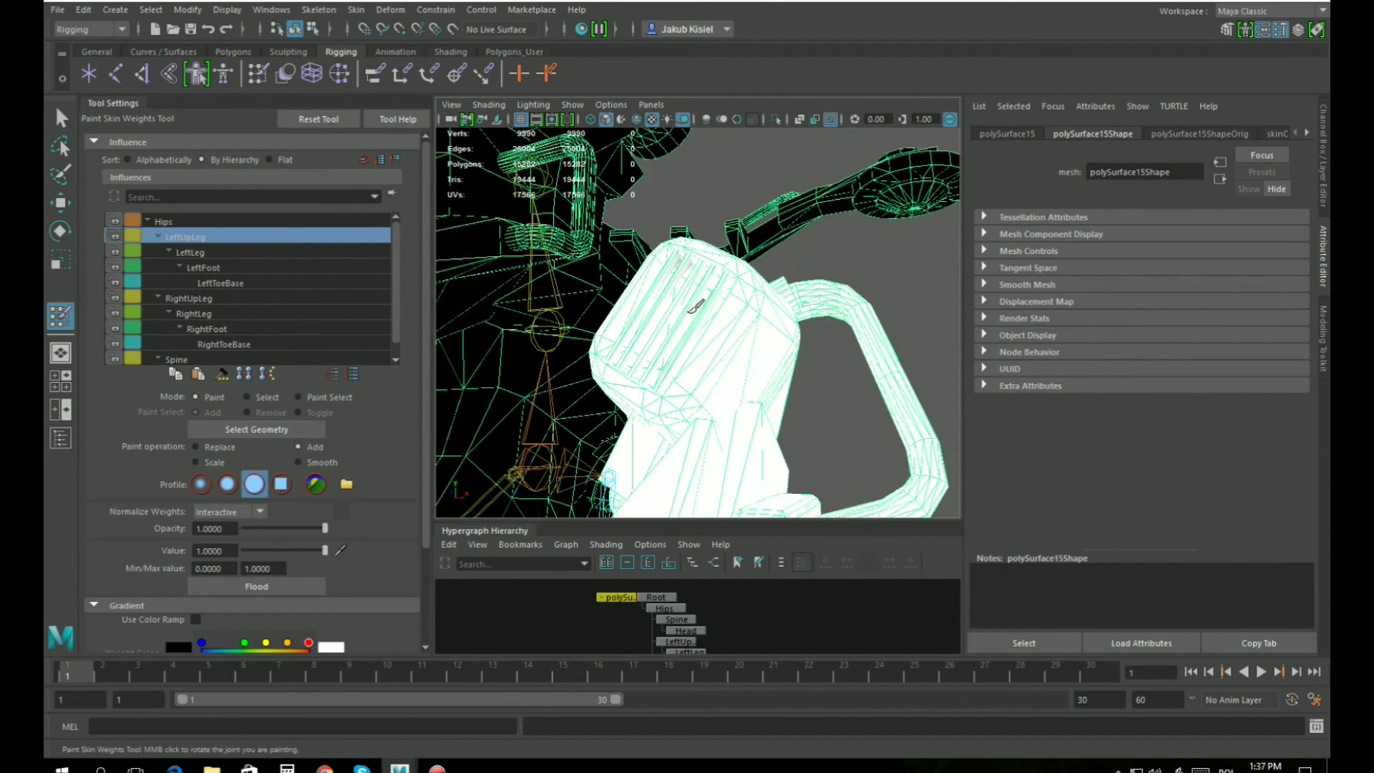
middle_click_drag(720, 368, 758, 196, "alt")
left_click_drag(767, 204, 597, 251, "alt")
Complete the LeftUpLeg weight on the left thigh's handle tube and the round parts down to the knee.
middle_click_drag(620, 292, 621, 262)
left_click_drag(658, 352, 880, 326, "alt")
left_click_drag(690, 346, 758, 344, "alt")
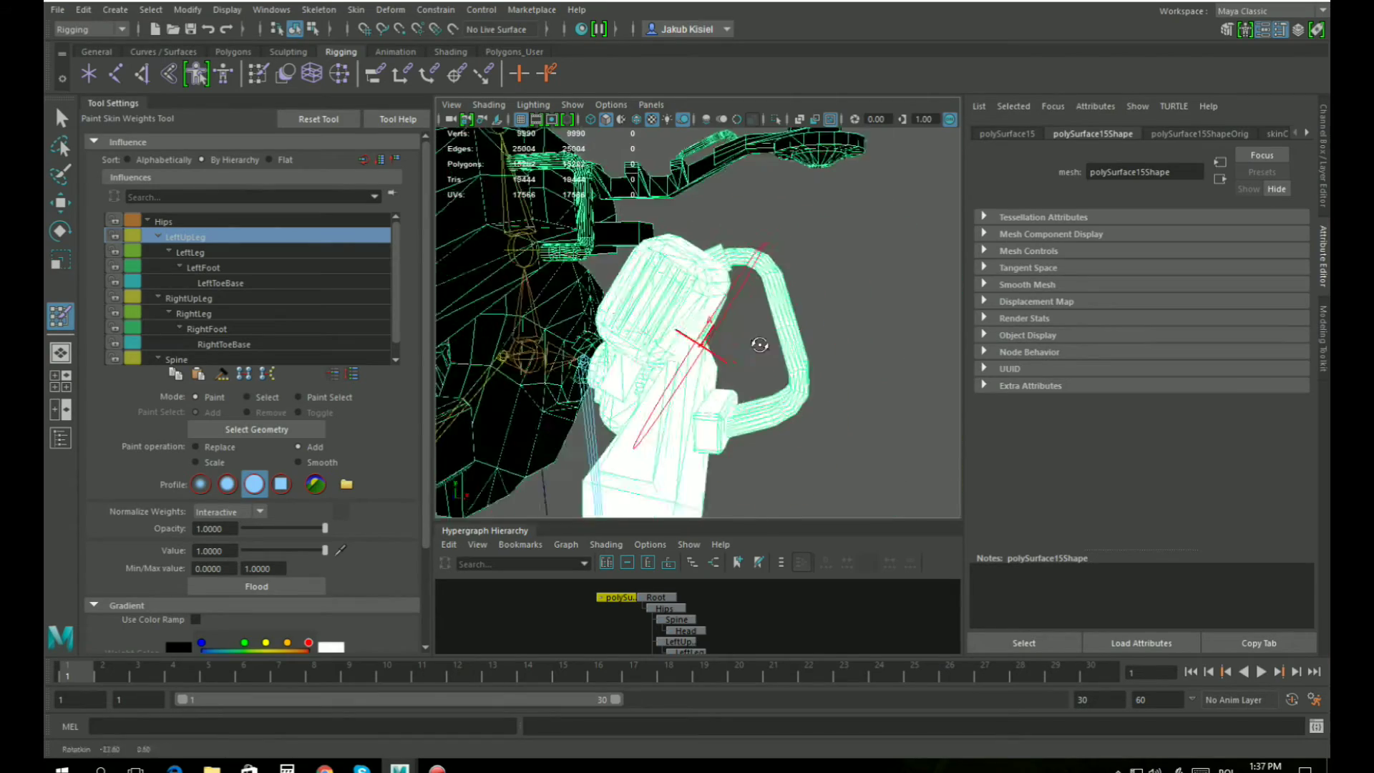
middle_click_drag(782, 368, 768, 193, "alt")
mouse_move(768, 193)
left_mouse_down("alt")
mouse_move(767, 286)
mouse_move(815, 362)
mouse_move(750, 259)
left_mouse_up("alt")
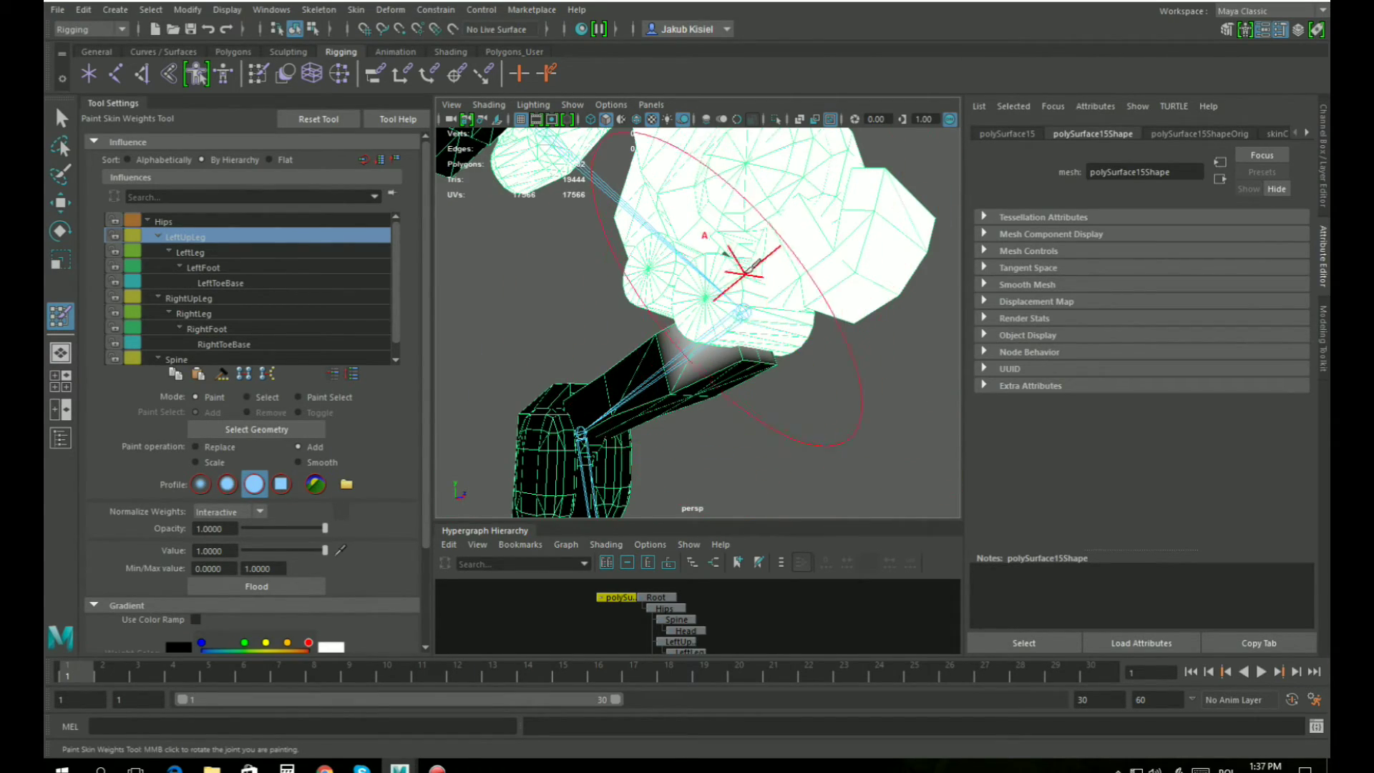
left_click_drag(753, 267, 838, 346, "alt")
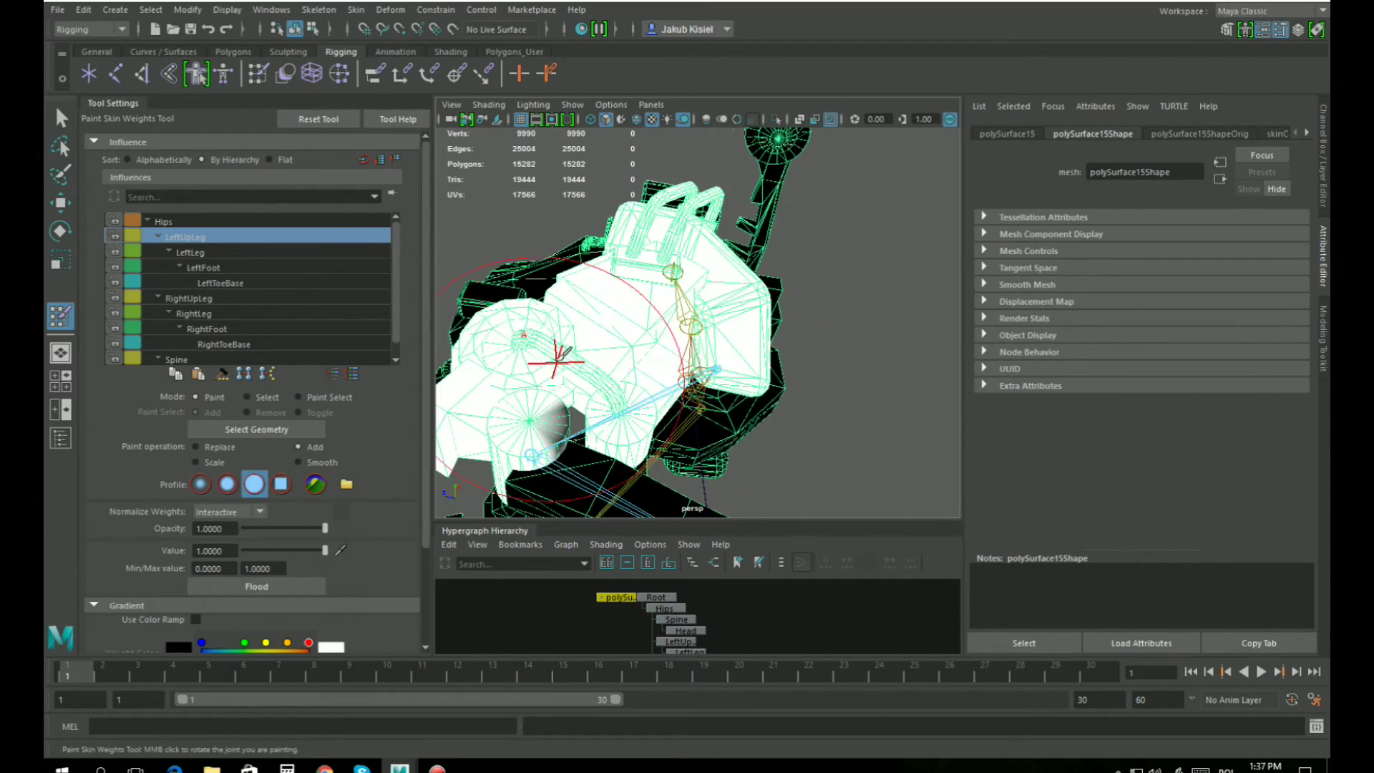
left_click_drag(559, 361, 718, 331, "alt")
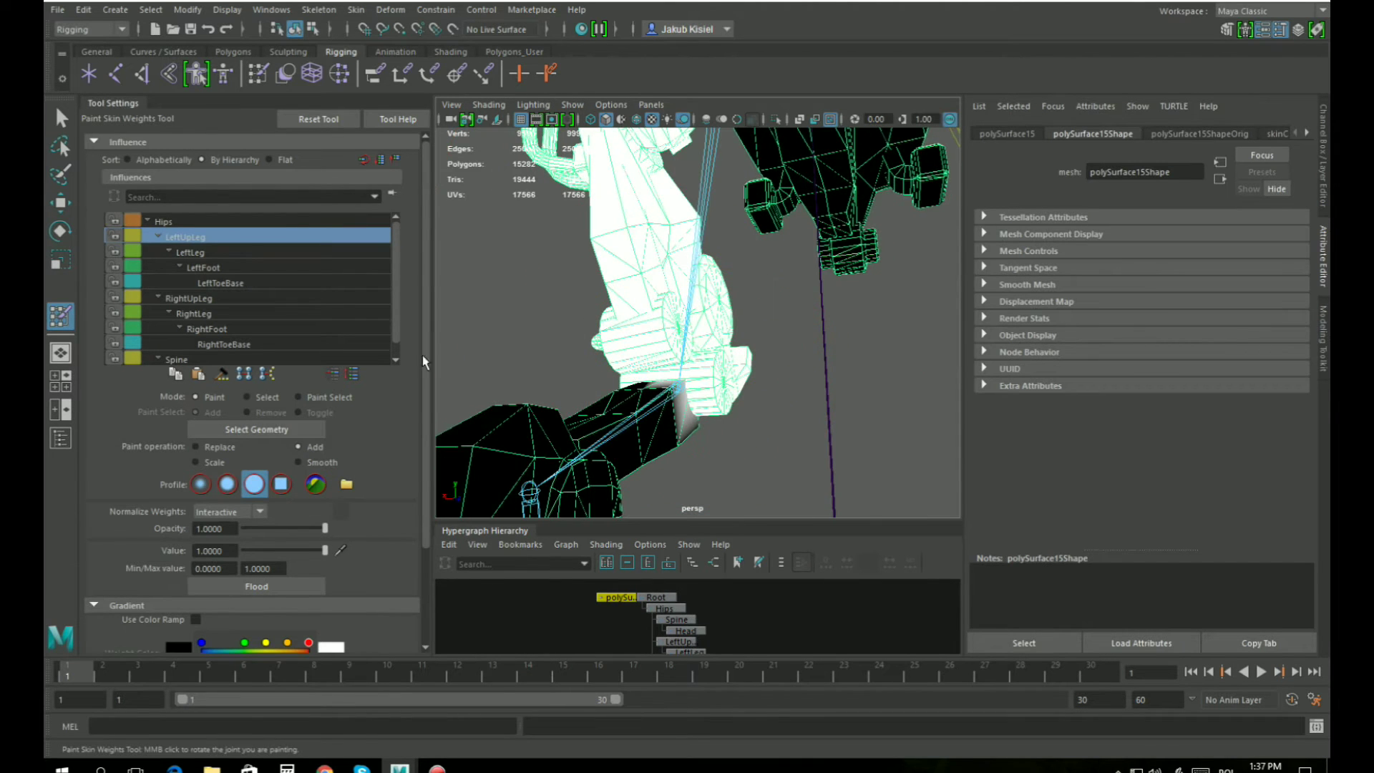
Paint LeftLeg influence weight along the left middle leg segment, from the knee cylinders to the joint below.
left_click(189, 252)
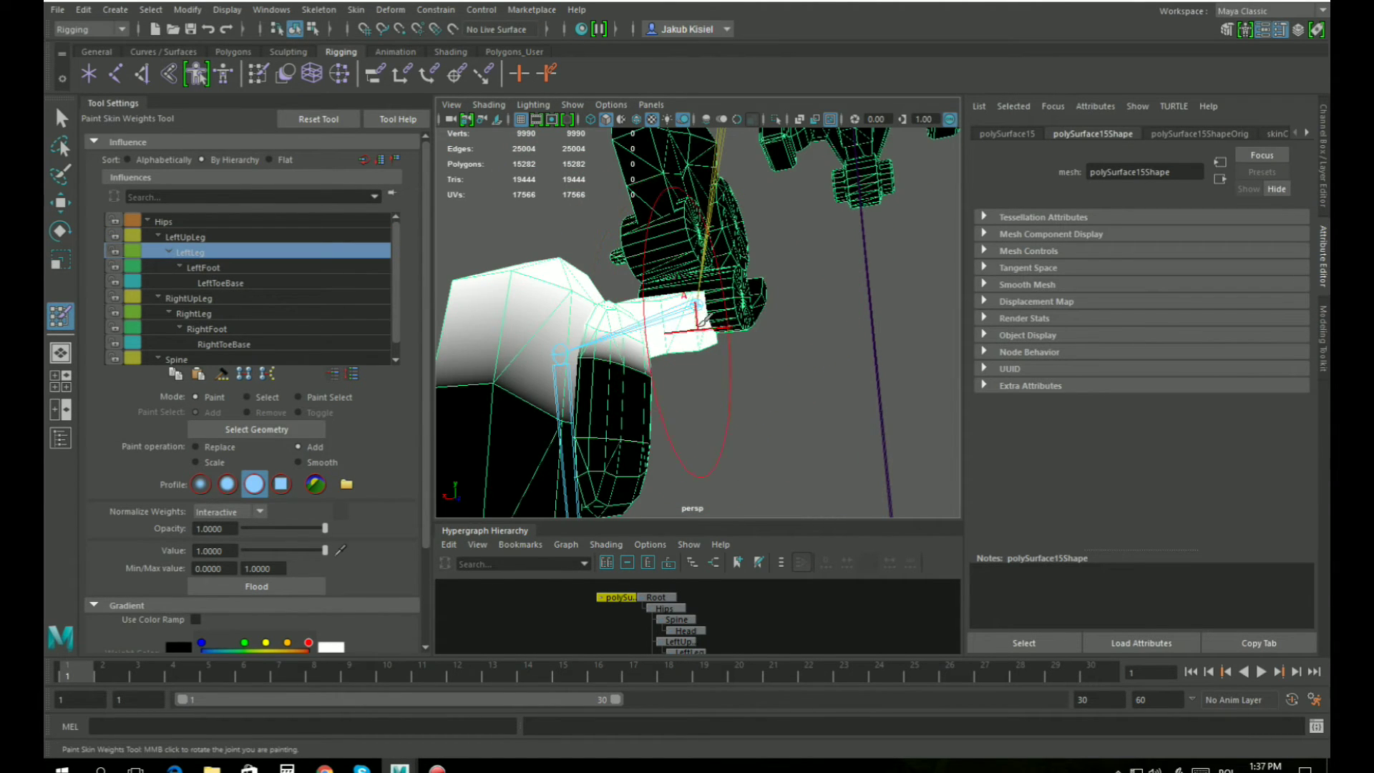
mouse_move(701, 317)
left_mouse_down("alt")
mouse_move(674, 350)
mouse_move(880, 319)
mouse_move(844, 336)
mouse_move(705, 273)
mouse_move(659, 367)
left_mouse_up("alt")
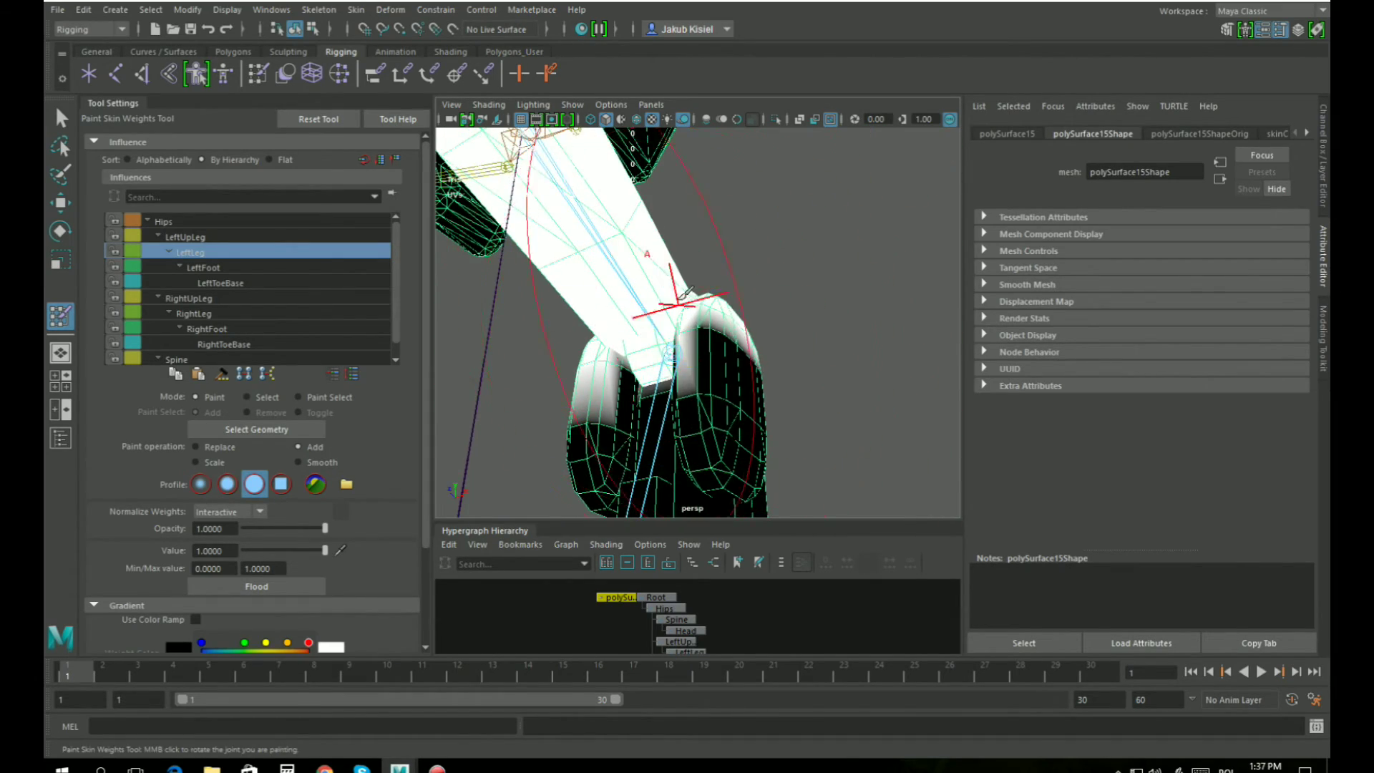
left_click_drag(684, 294, 746, 307, "alt")
scroll(614, 313, "up", 4)
left_click_drag(613, 313, 613, 252)
middle_click_drag(613, 252, 666, 369, "alt")
mouse_move(665, 295)
left_mouse_down("alt")
mouse_move(705, 304)
mouse_move(662, 325)
mouse_move(711, 298)
mouse_move(707, 313)
mouse_move(662, 272)
mouse_move(680, 314)
mouse_move(868, 343)
mouse_move(773, 330)
left_mouse_up("alt")
Paint LeftFoot influence weight onto the two rounded side pads and the shin of the left leg.
left_click(215, 267)
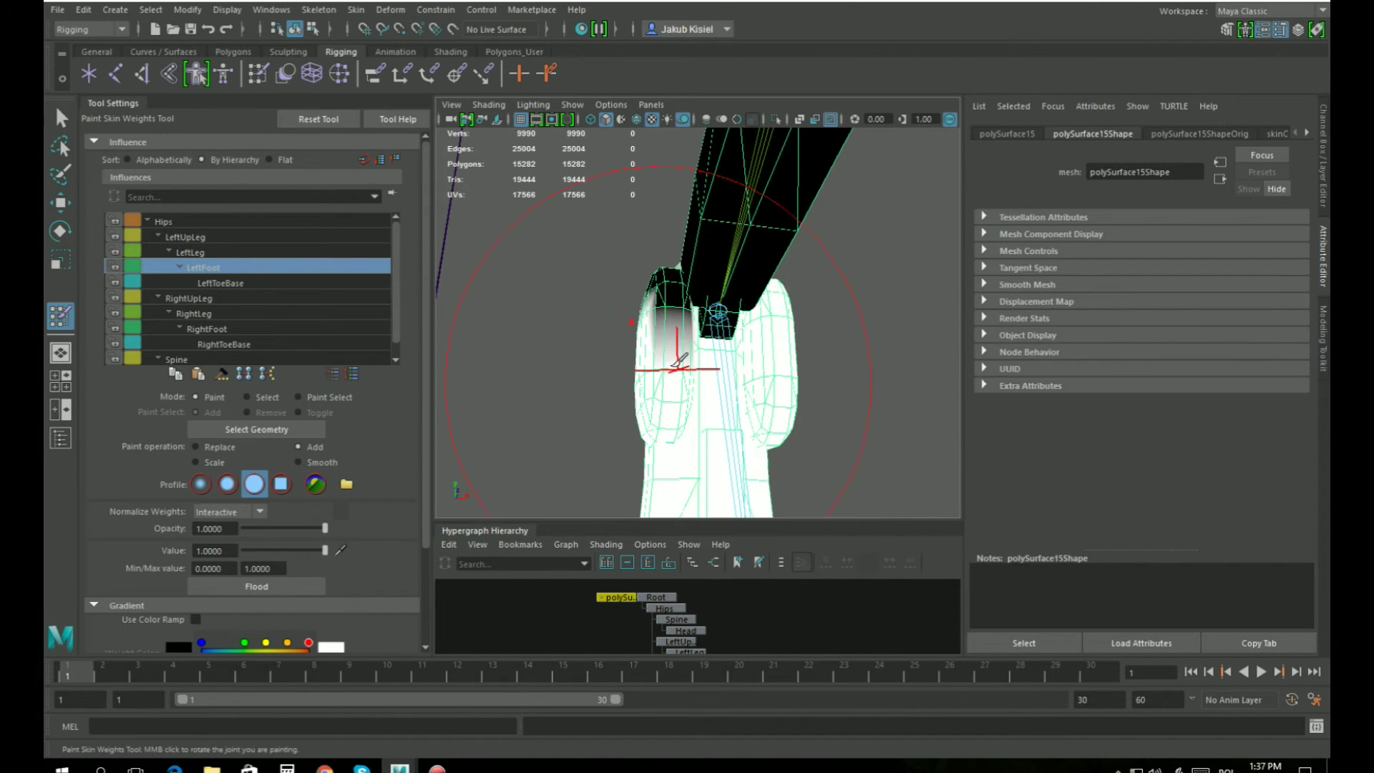
left_click_drag(666, 282, 735, 397, "alt")
scroll(743, 327, "up", 3)
middle_click_drag(735, 397, 745, 438, "alt")
left_click_drag(629, 315, 709, 299, "alt")
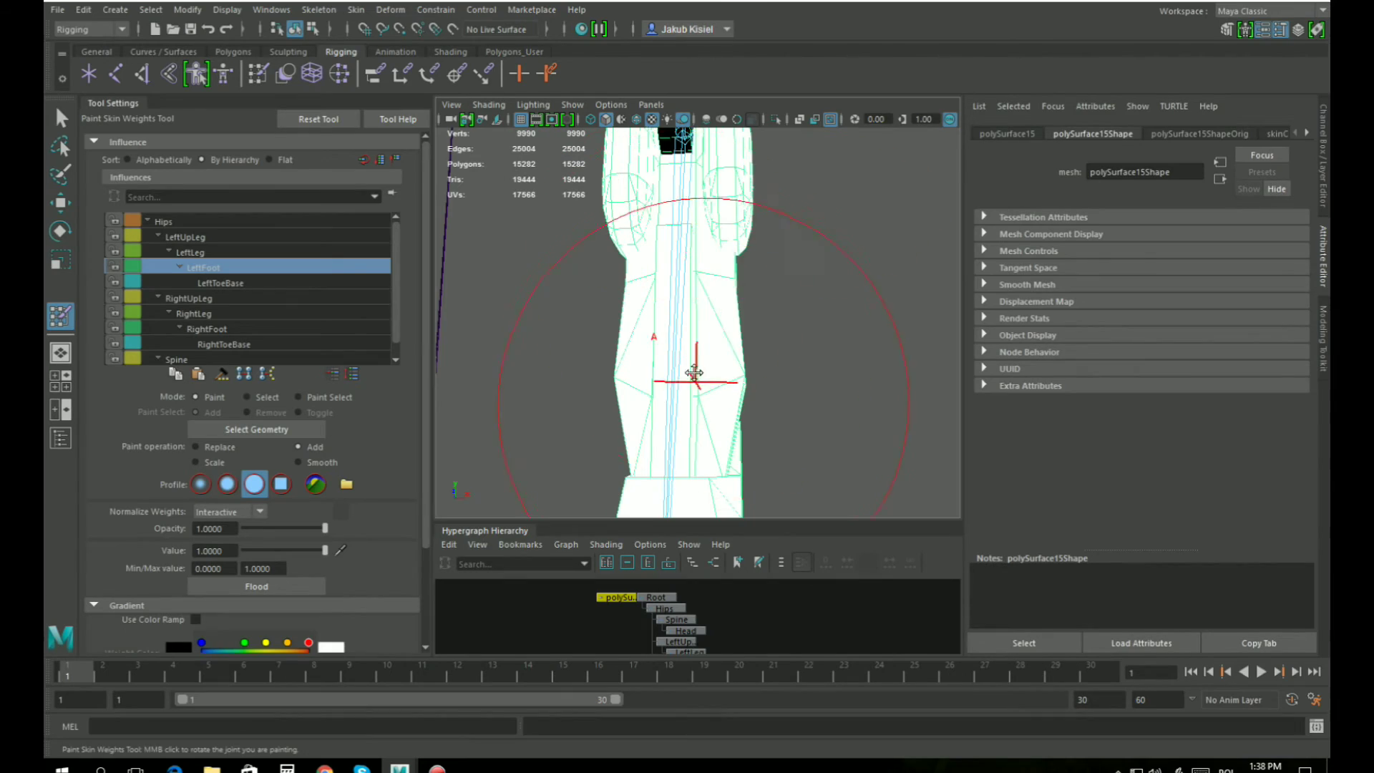
Extend the LeftFoot weight over the left ankle housing, its side blocks and the curved hoses.
mouse_move(694, 372)
left_mouse_down("alt")
mouse_move(644, 328)
mouse_move(699, 270)
mouse_move(706, 307)
mouse_move(748, 312)
mouse_move(677, 311)
mouse_move(662, 290)
mouse_move(679, 304)
left_mouse_up("alt")
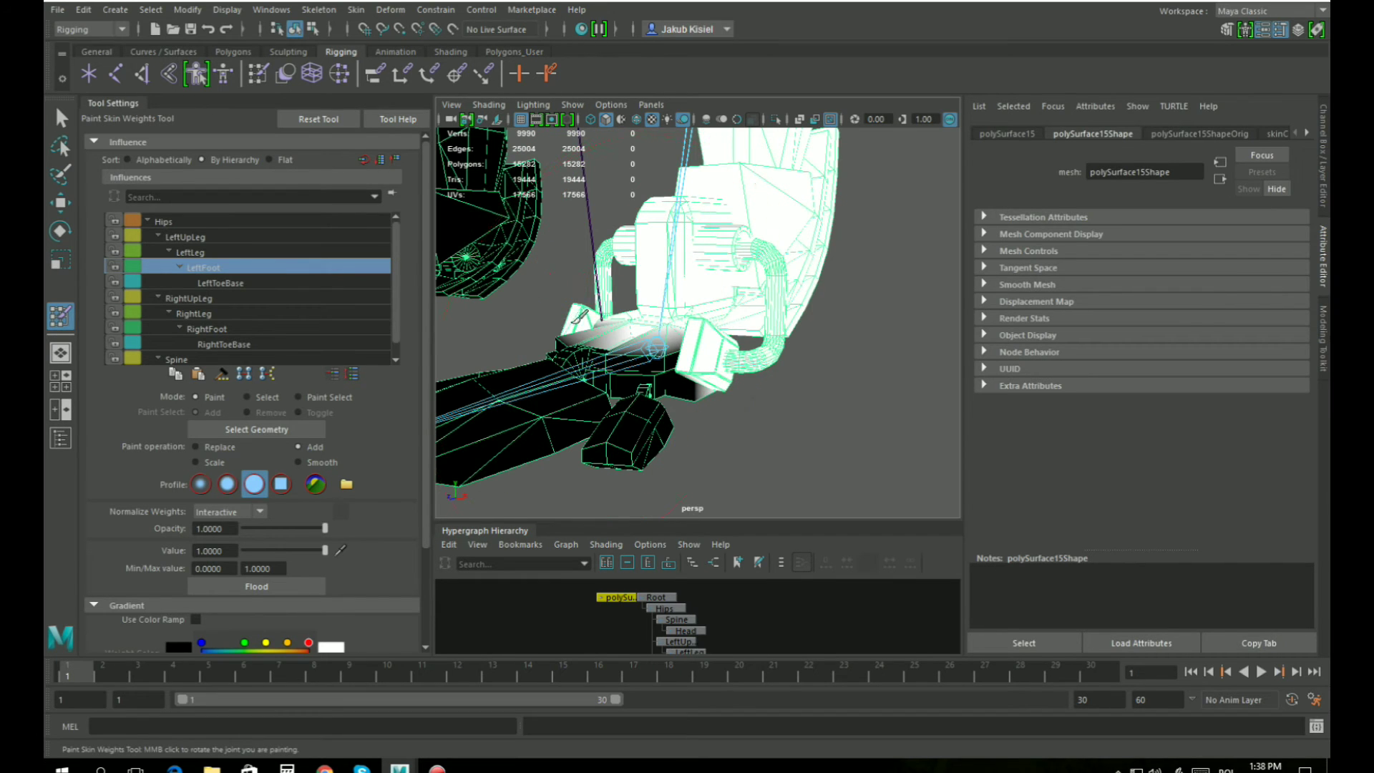
left_click_drag(578, 315, 847, 333, "alt")
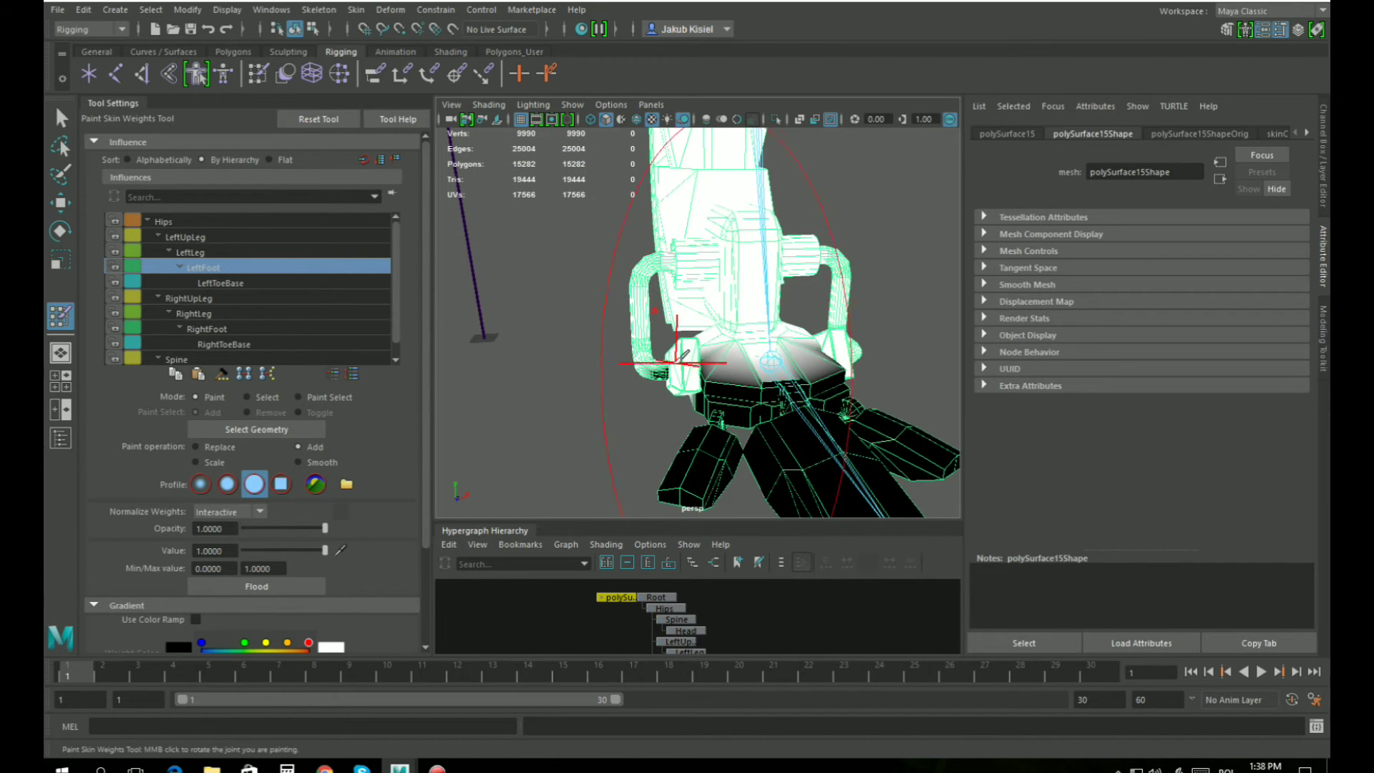
left_click_drag(693, 368, 852, 333, "alt")
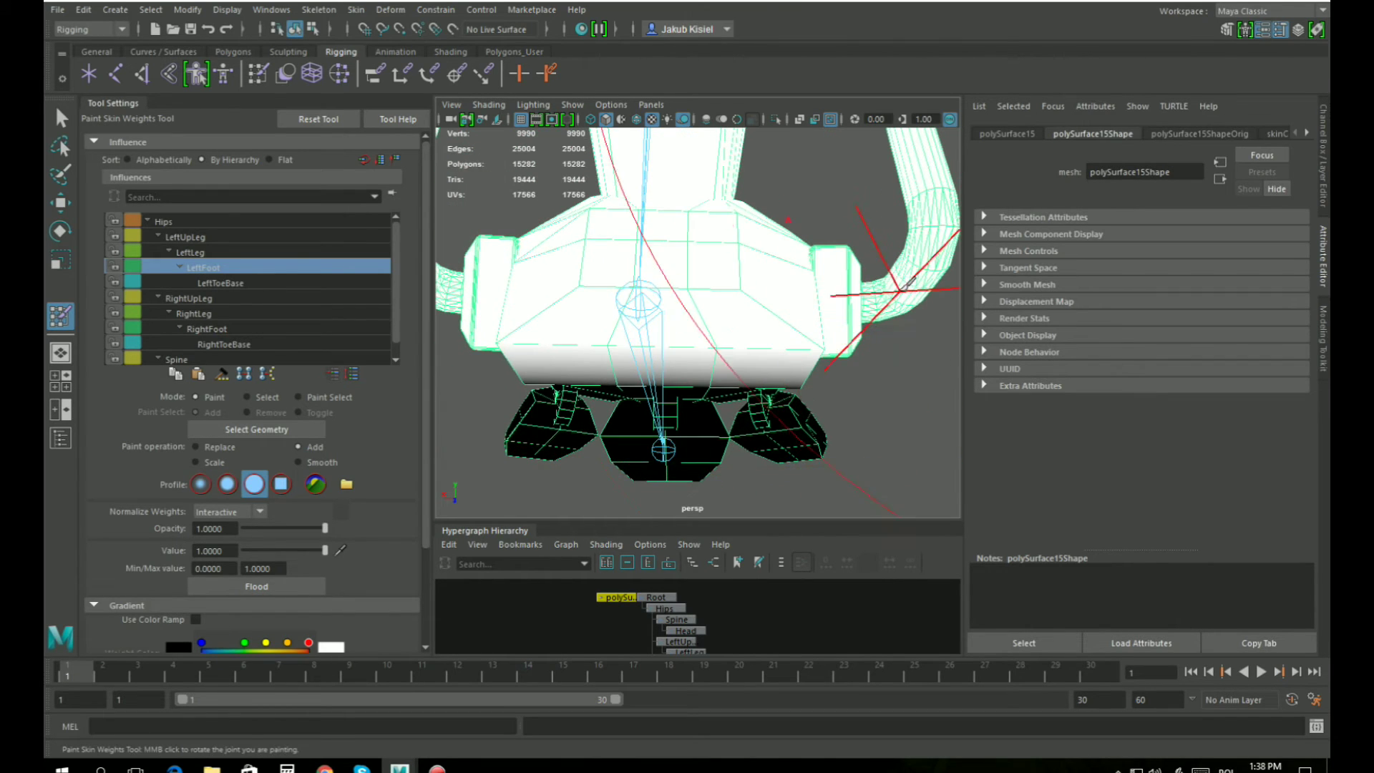
Check the LeftToeBase influence on the left toes, up close and on the whole mech.
left_click(231, 284)
mouse_move(644, 297)
left_mouse_down("alt")
mouse_move(660, 307)
mouse_move(724, 270)
mouse_move(662, 335)
mouse_move(885, 363)
mouse_move(745, 362)
mouse_move(657, 297)
left_mouse_up("alt")
scroll(657, 298, "down", 4)
middle_click_drag(690, 252, 681, 402, "alt")
right_click_drag(681, 401, 663, 333, "alt")
left_click_drag(664, 333, 692, 331, "alt")
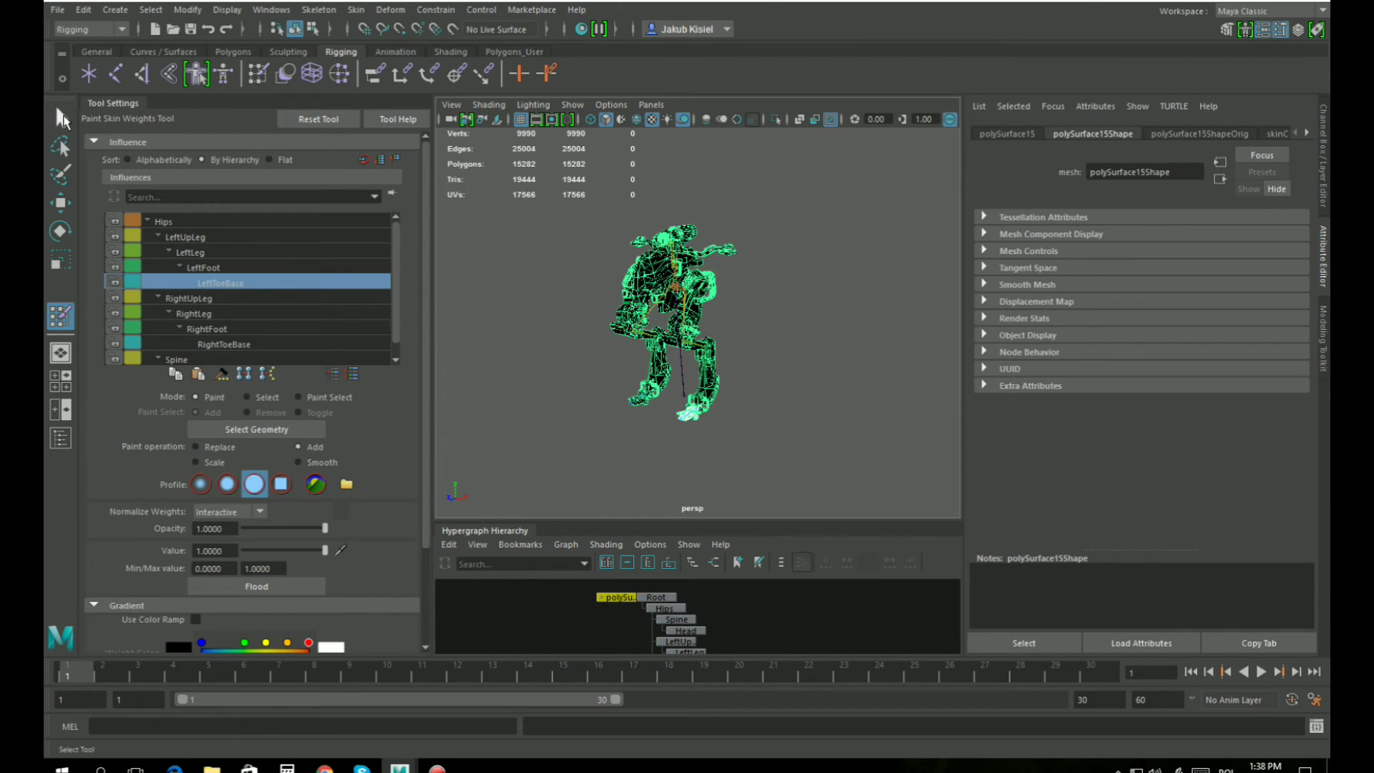
Leave the Paint Skin Weights tool and deselect the mesh to show the textured mech.
left_click(61, 118)
left_click(758, 310)
middle_click_drag(757, 311, 785, 355, "alt")
scroll(785, 355, "up", 5)
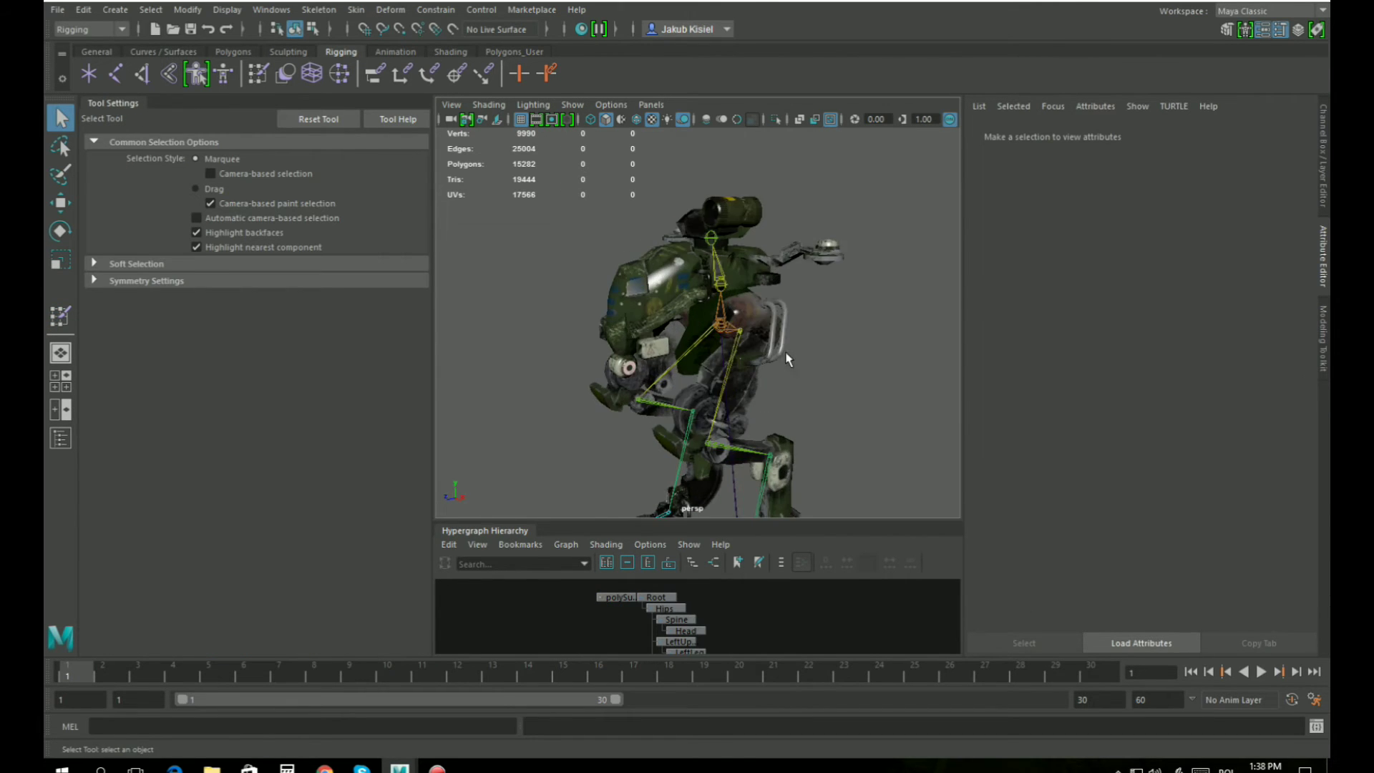
Mirror the skin weights of the mech mesh to its other side and deselect it.
left_click_drag(701, 360, 610, 240, "alt")
scroll(756, 347, "up", 3)
left_click(607, 239)
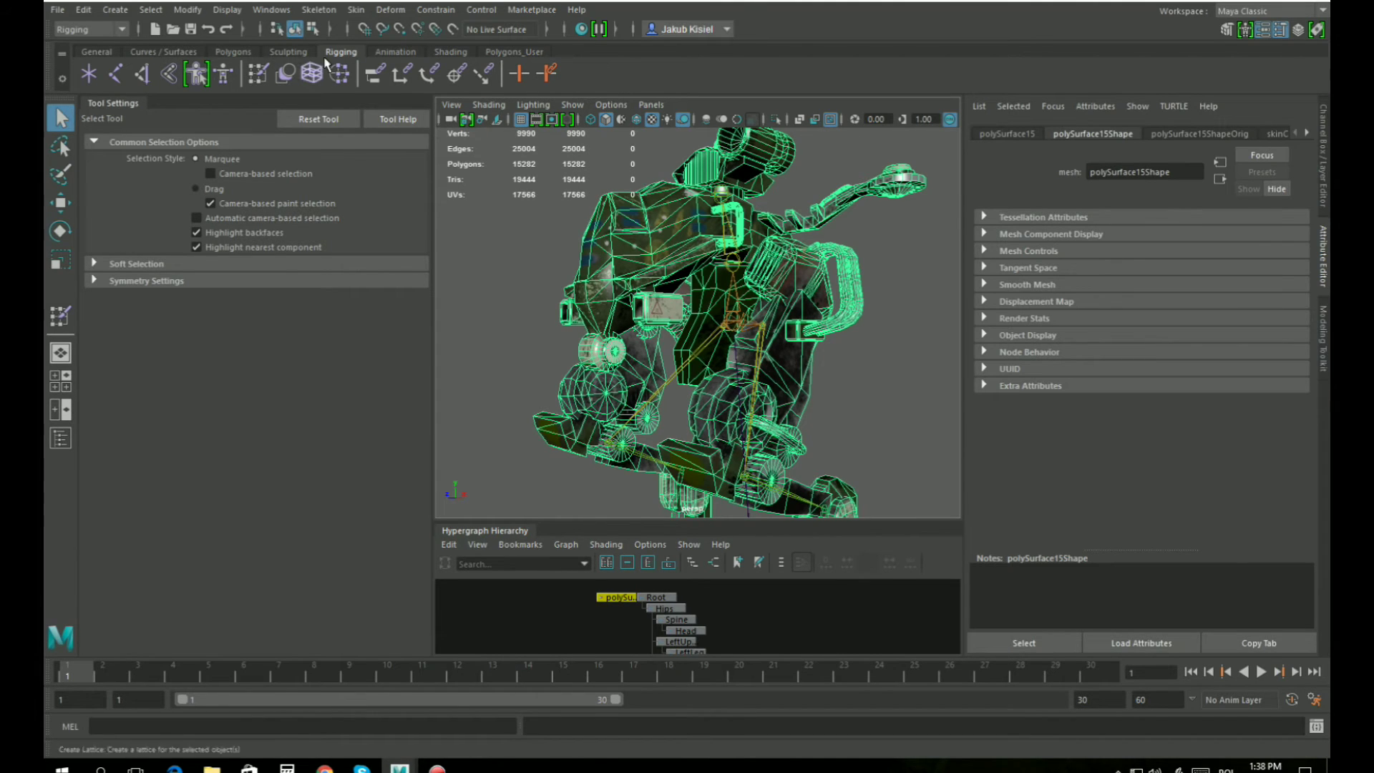
left_click(356, 10)
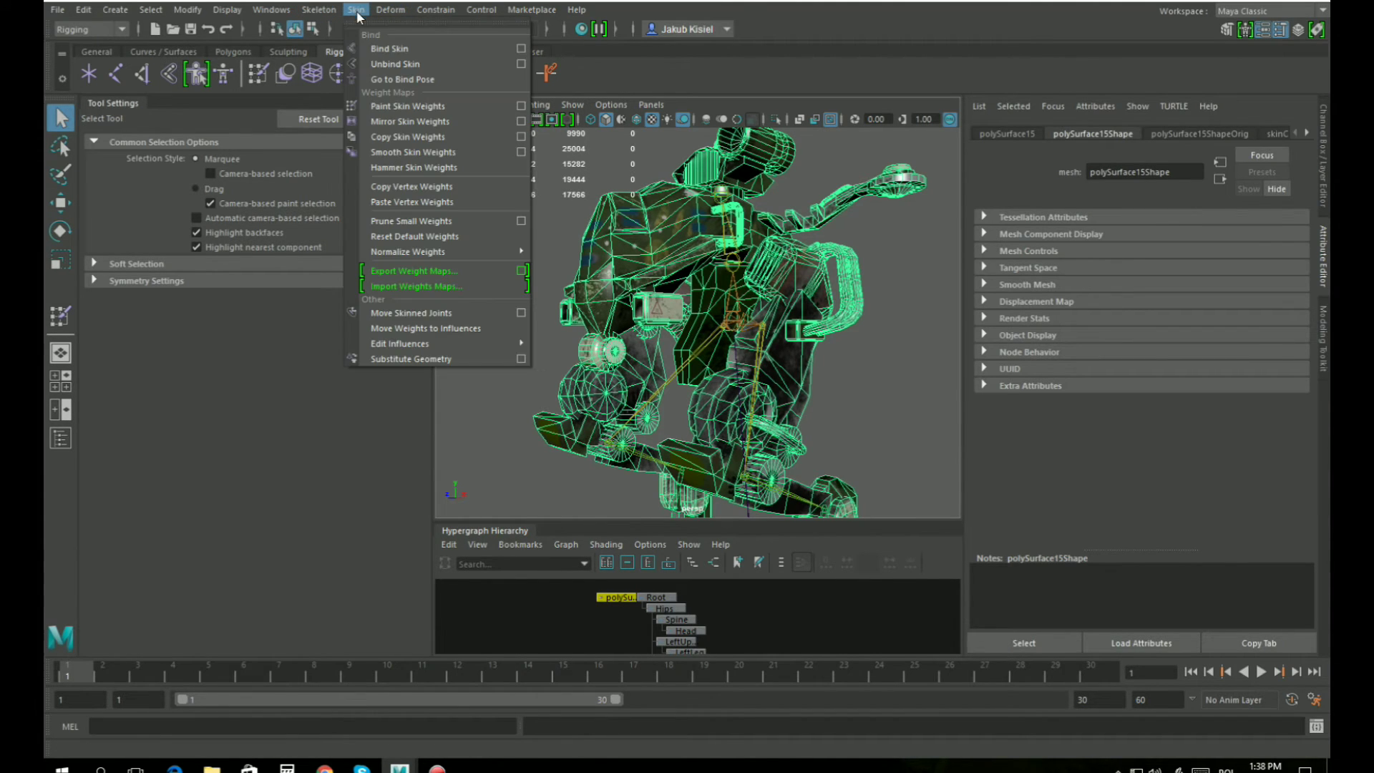
left_click(420, 121)
left_click(543, 323)
middle_click_drag(658, 341, 645, 325, "alt")
scroll(639, 314, "down", 5)
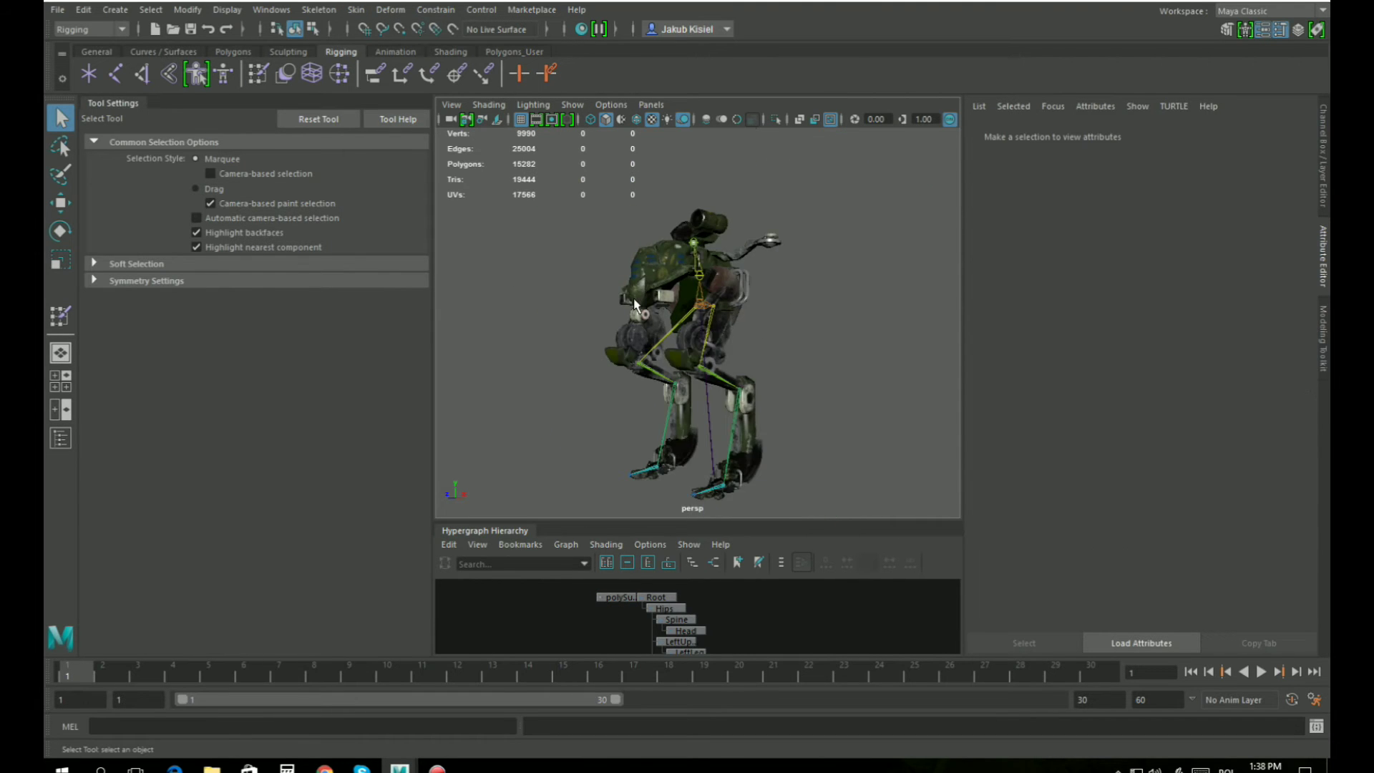
Rotate the LeftUpLeg joint to test how the left leg's mesh follows, and undo the rotation.
scroll(634, 303, "up", 5)
left_click_drag(633, 303, 630, 322, "alt")
middle_click_drag(630, 300, 621, 318, "alt")
left_click_drag(621, 317, 650, 323, "alt")
left_click(61, 231)
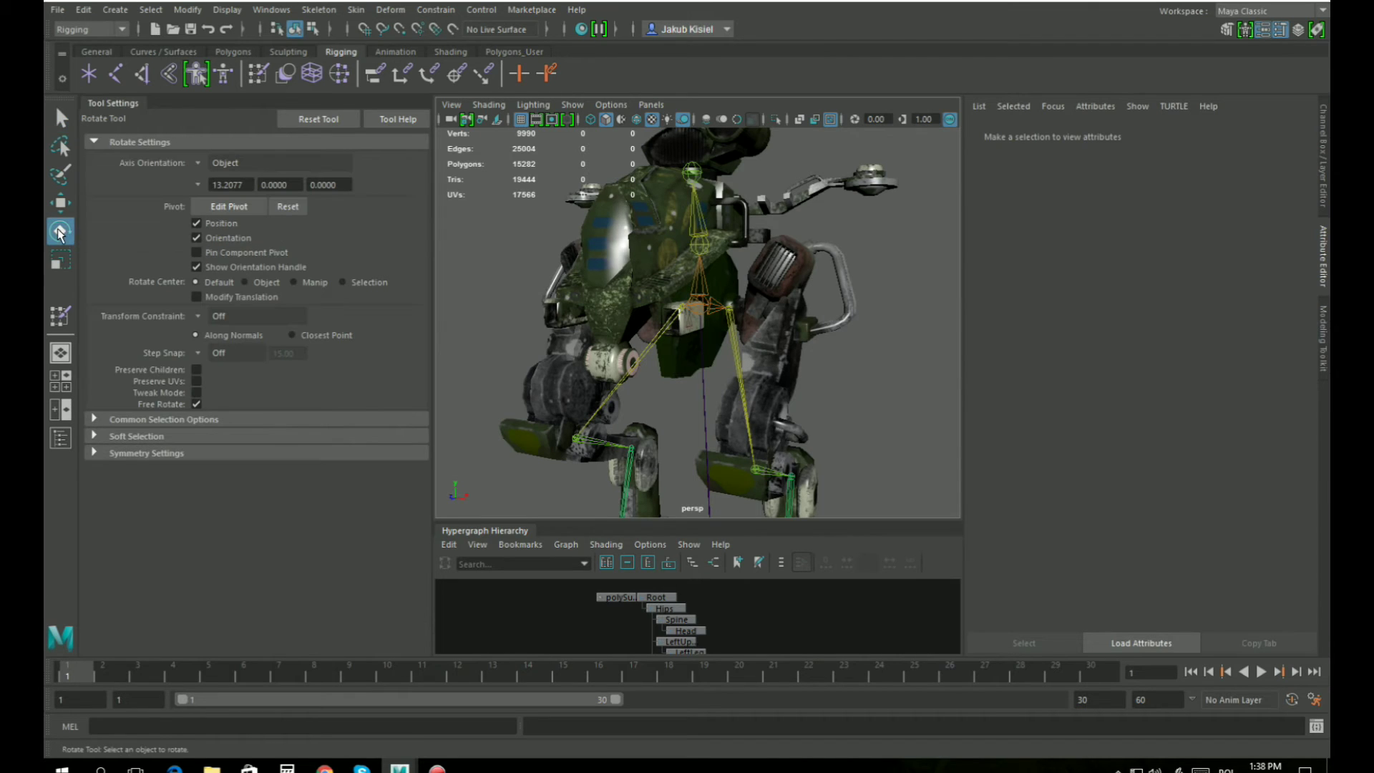
left_click(728, 322)
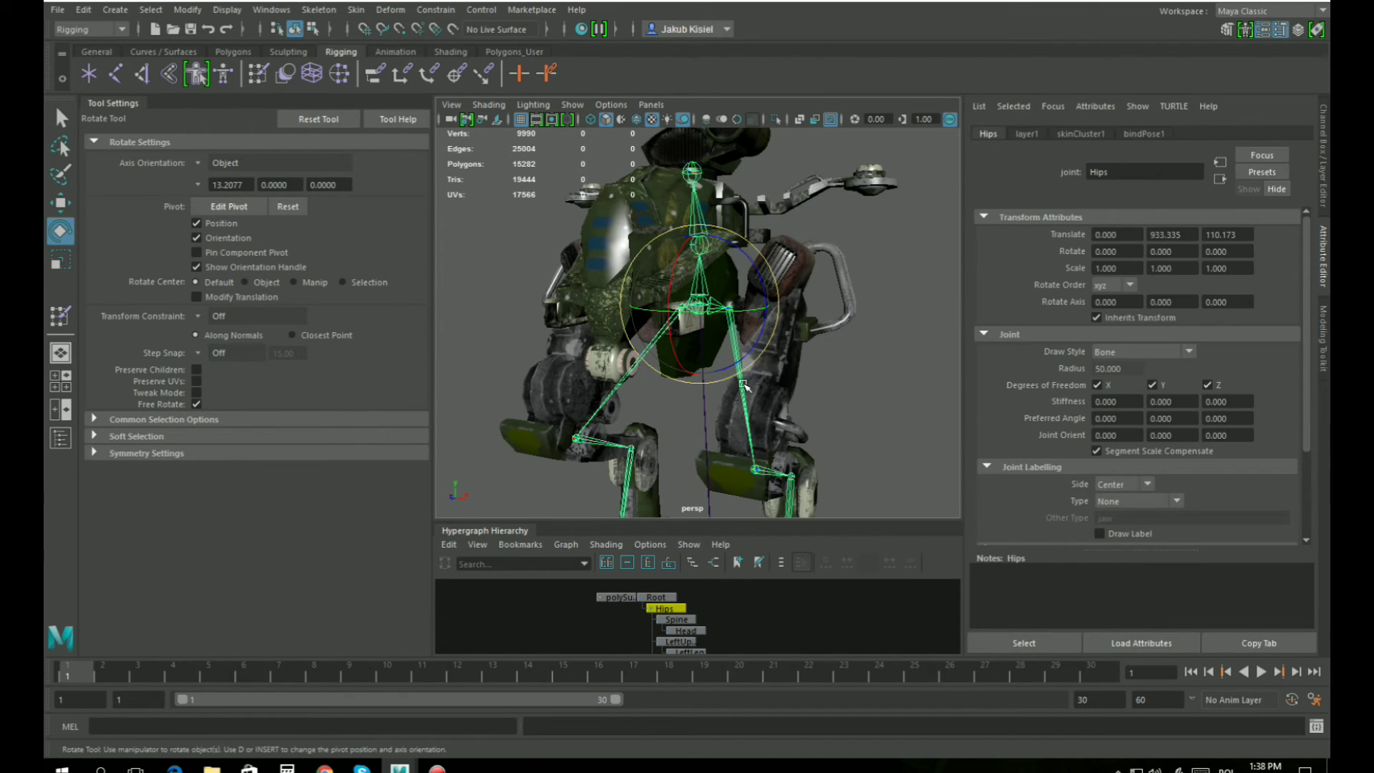
left_click(880, 383)
left_click(742, 380)
left_click_drag(754, 337, 797, 356)
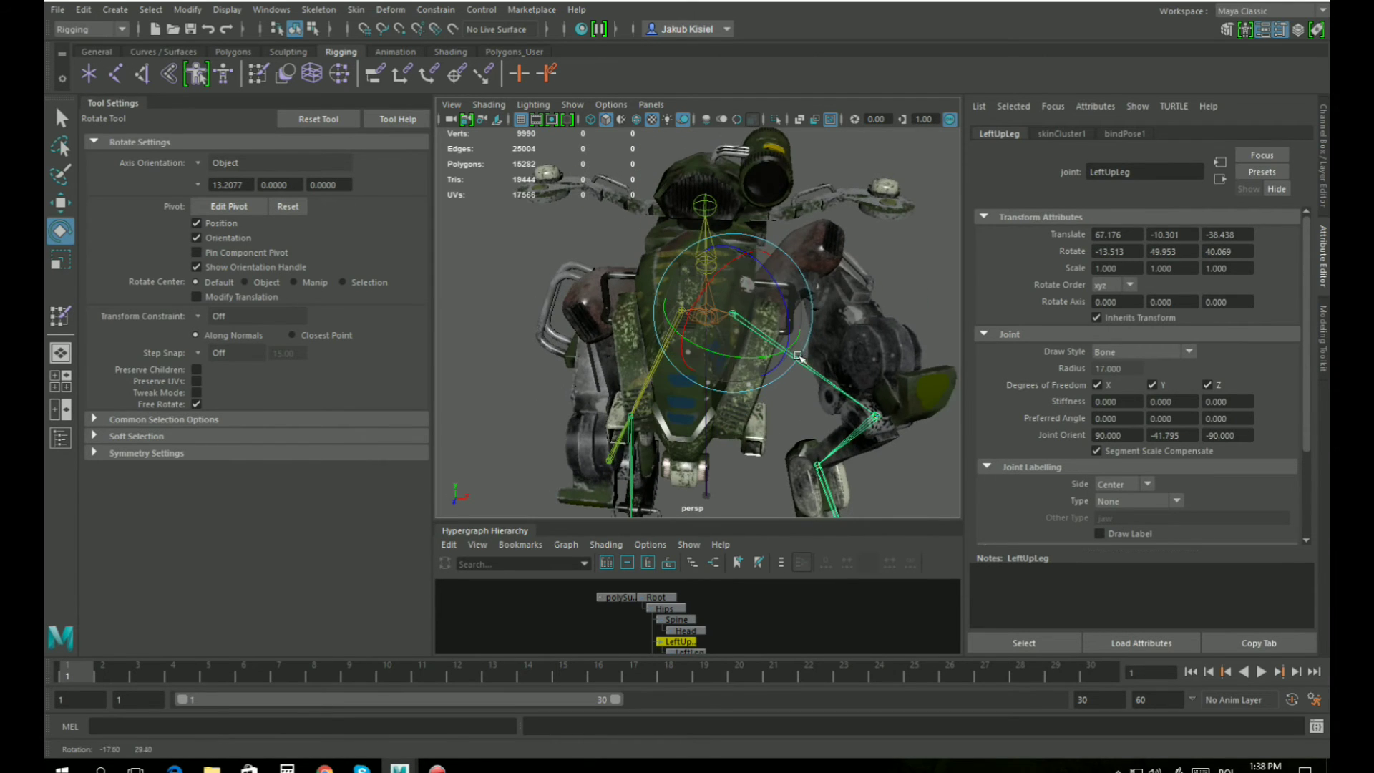
key("ctrl+z")
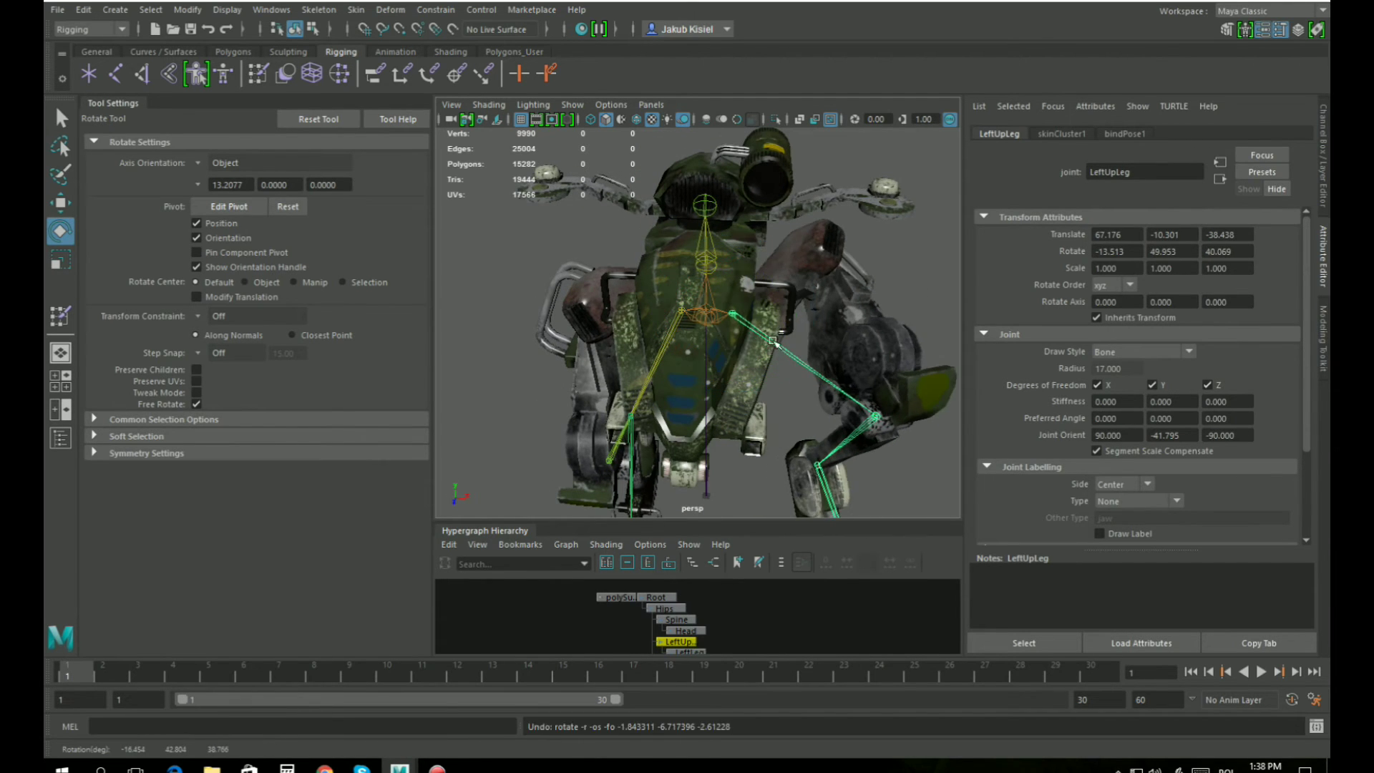
key("ctrl+z")
key("ctrl+z")
key("ctrl+z")
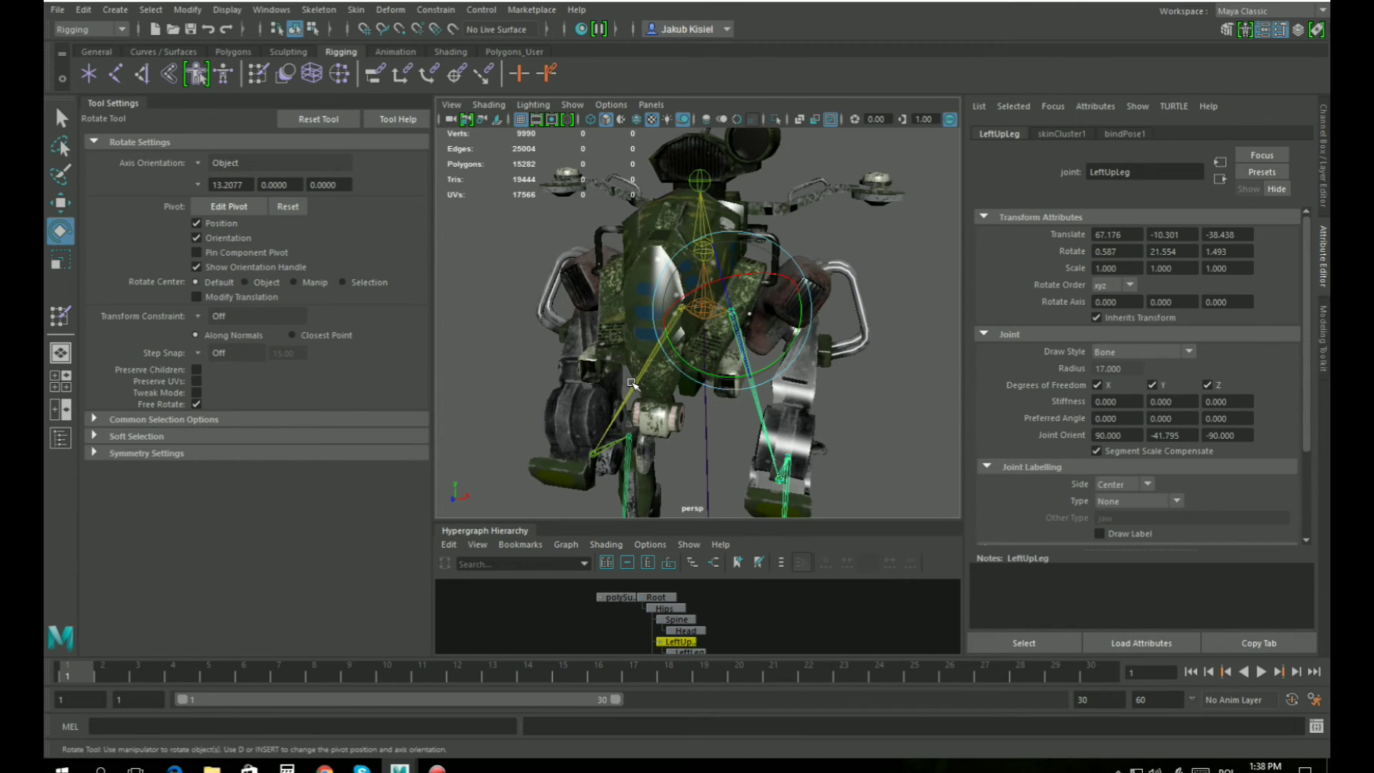
Rotate the RightUpLeg joint to test the mirrored weights of the right leg, and undo the rotation.
left_click(632, 382)
left_click_drag(632, 379, 649, 314)
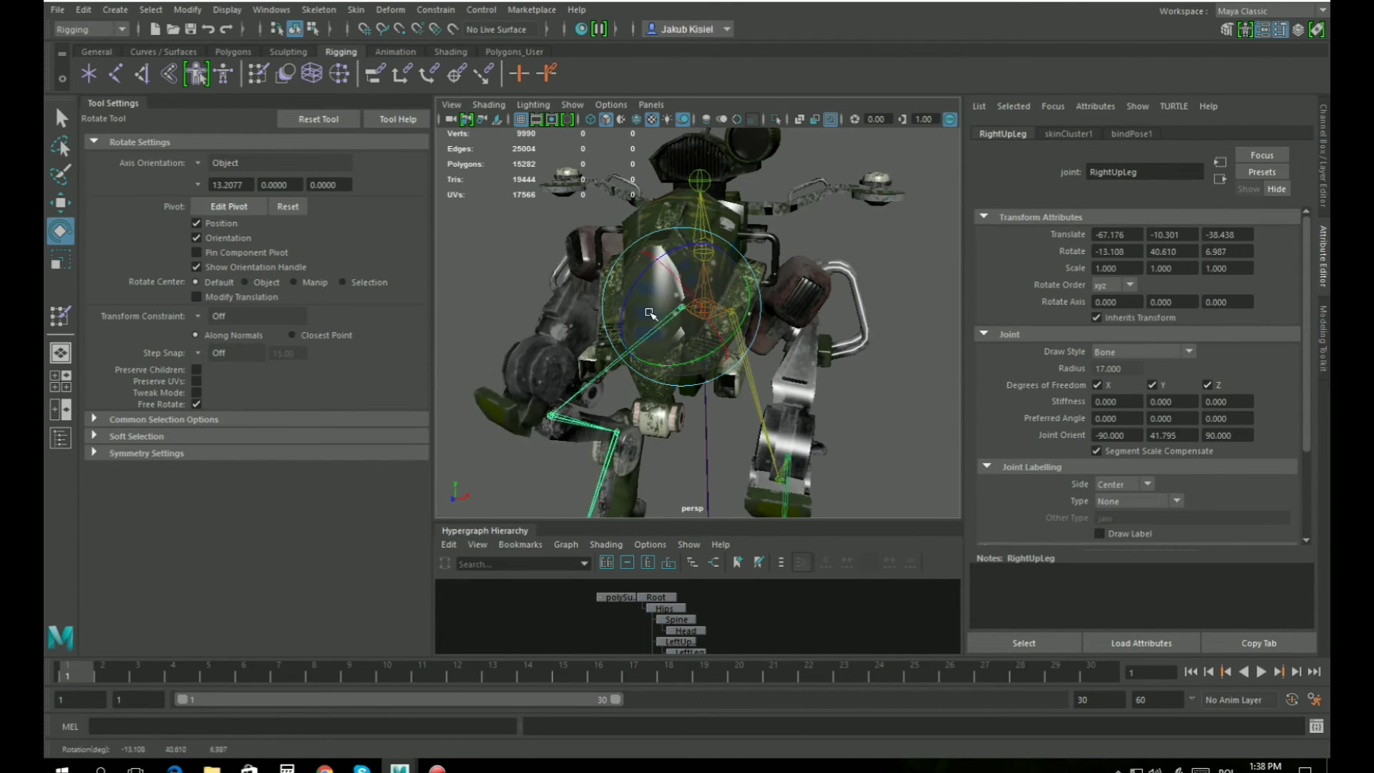
key("ctrl+z")
key("ctrl+z")
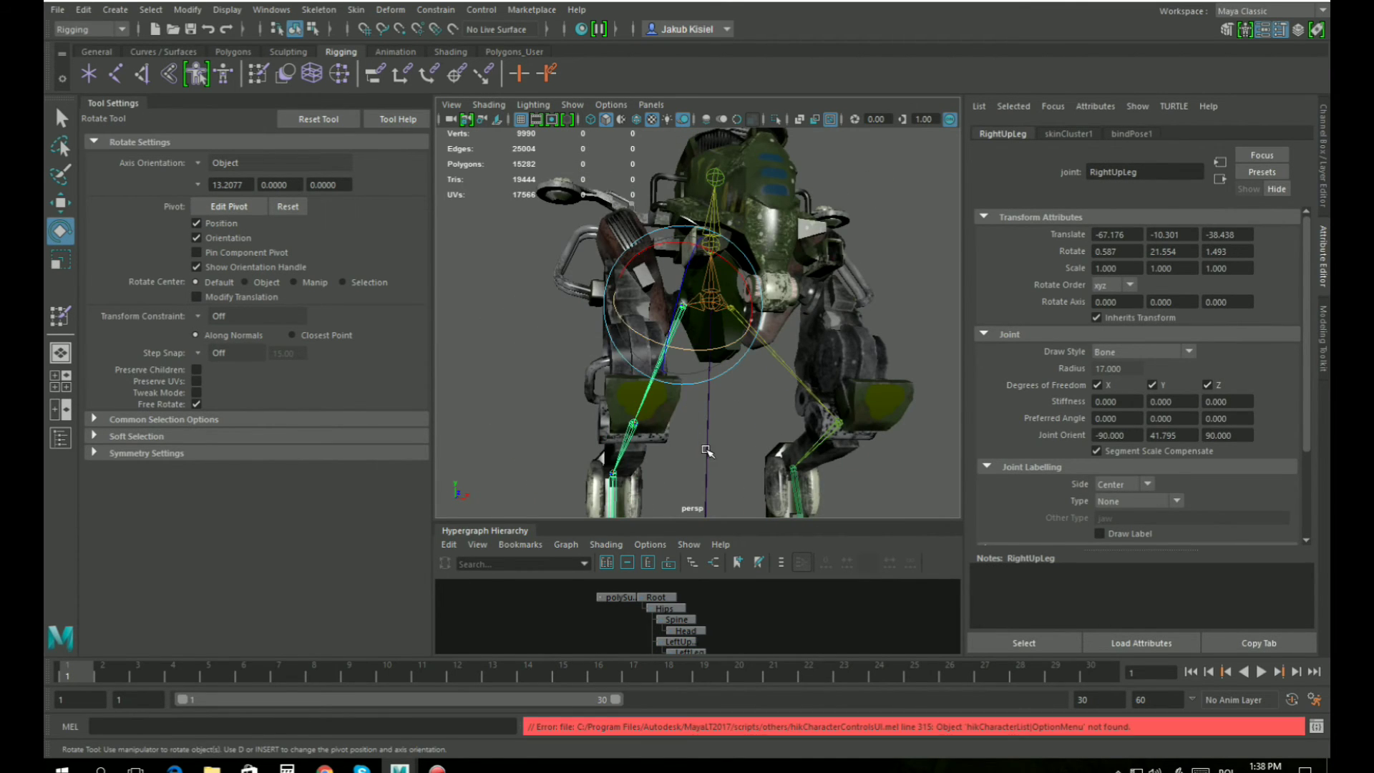
Rotate the RightLeg joint to test the deformation around the right knee and shin.
left_click(706, 450)
left_click(630, 434)
left_click_drag(646, 424, 669, 397)
middle_click_drag(685, 480, 672, 358, "alt")
left_click_drag(672, 359, 692, 504, "alt")
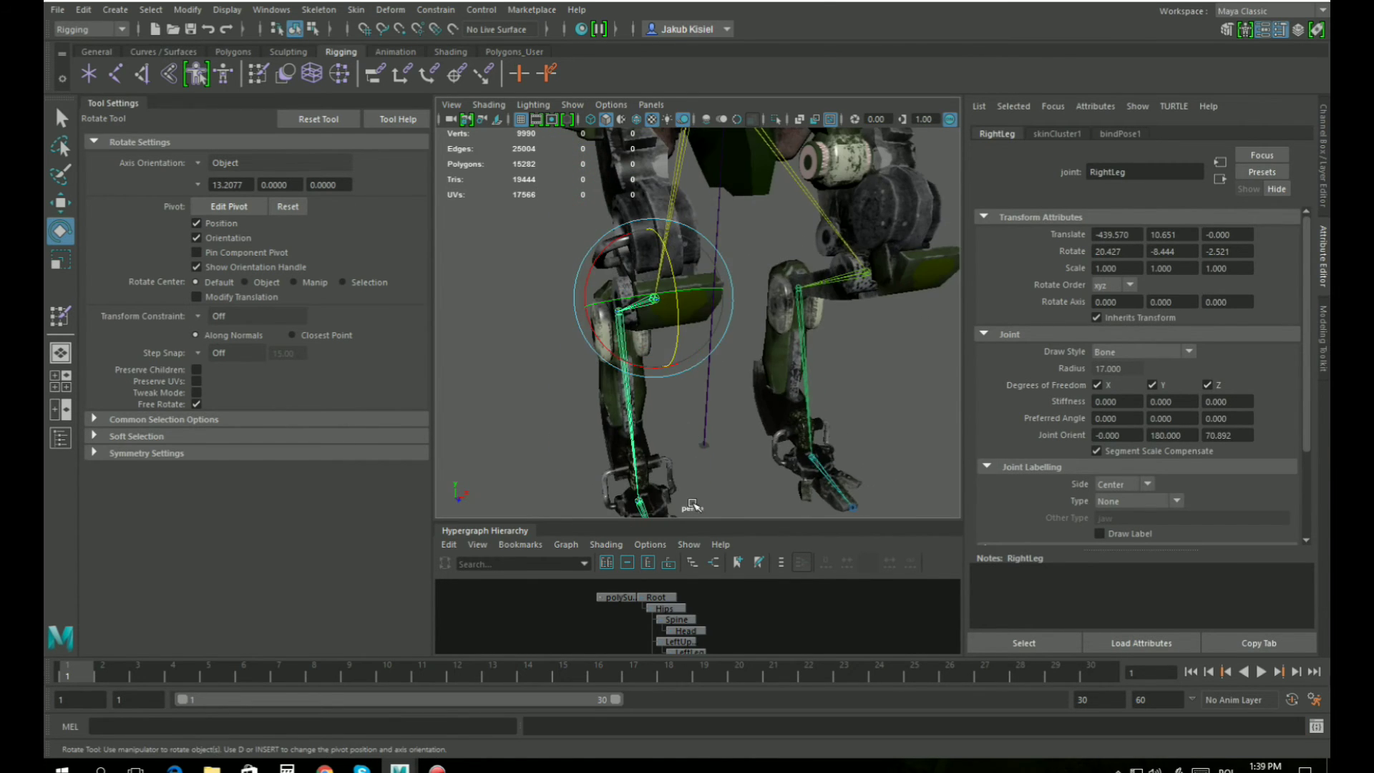
Rotate the RightToeBase joint to test the right foot's weights, and undo the last rotation.
left_click(692, 504)
left_click(640, 505)
middle_click_drag(677, 484, 653, 365, "alt")
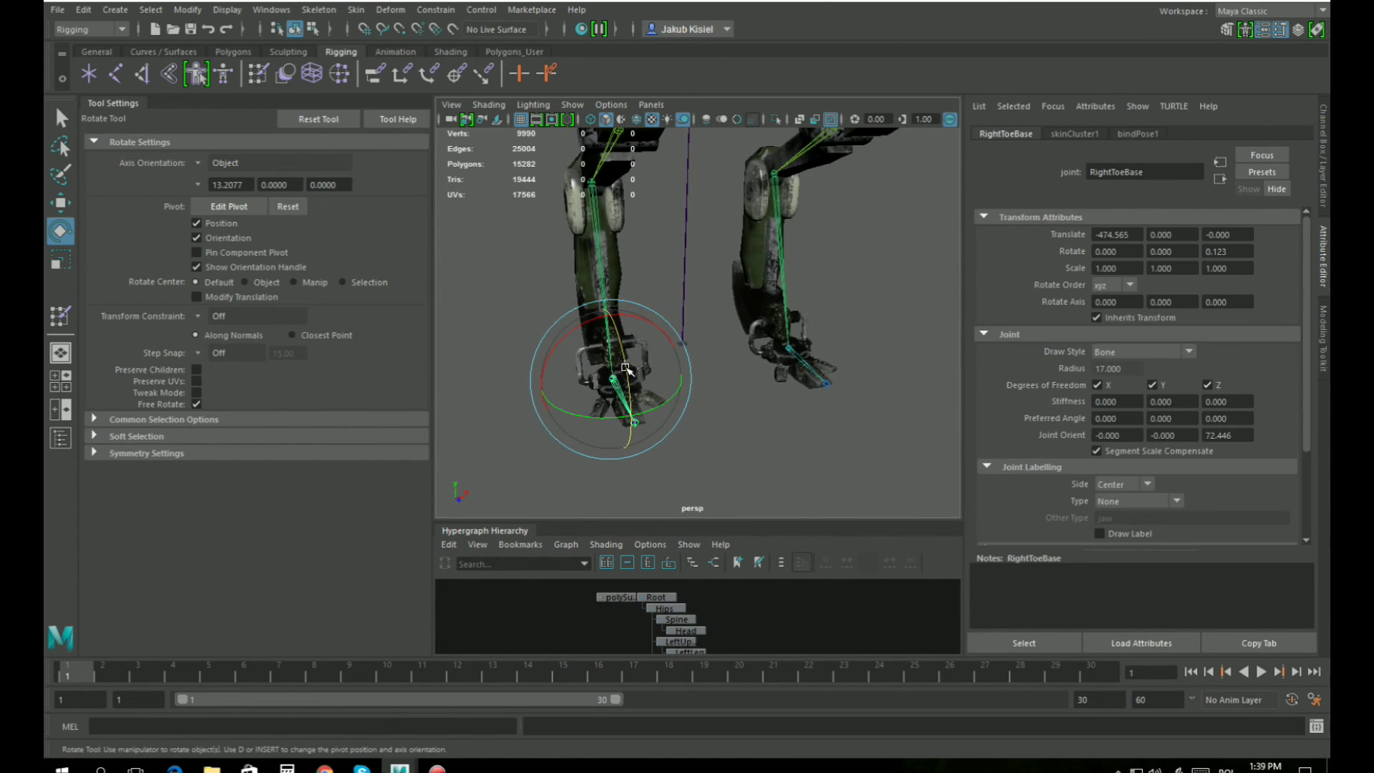
left_click_drag(625, 369, 637, 438)
left_click_drag(635, 355, 637, 351)
key("ctrl+z")
Rotate the Spine joint to test the torso's weights, and undo the rotation.
middle_click_drag(708, 136, 691, 227, "alt")
left_click(627, 171)
middle_click_drag(627, 171, 637, 280, "alt")
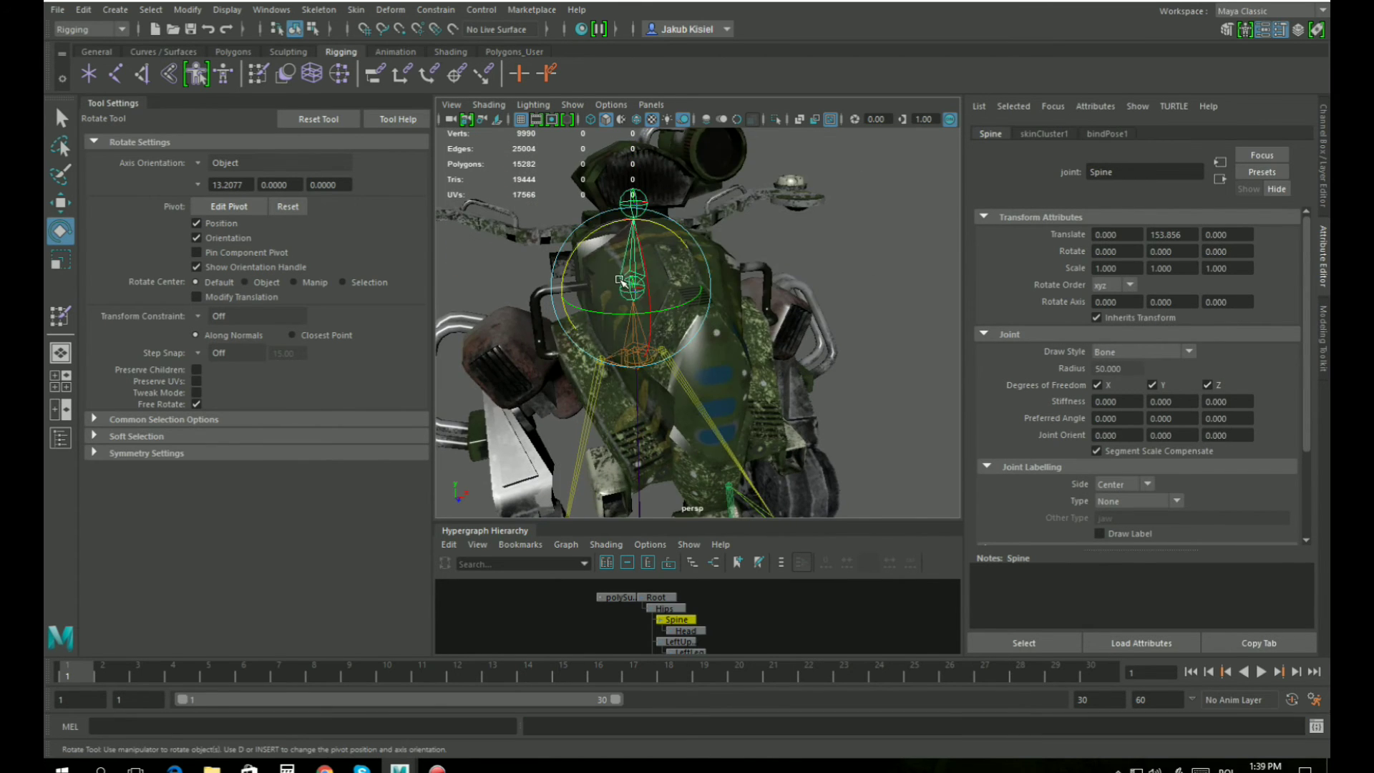
left_click_drag(594, 268, 631, 245)
key("ctrl+z")
key("ctrl+z")
key("ctrl+z")
key("ctrl+z")
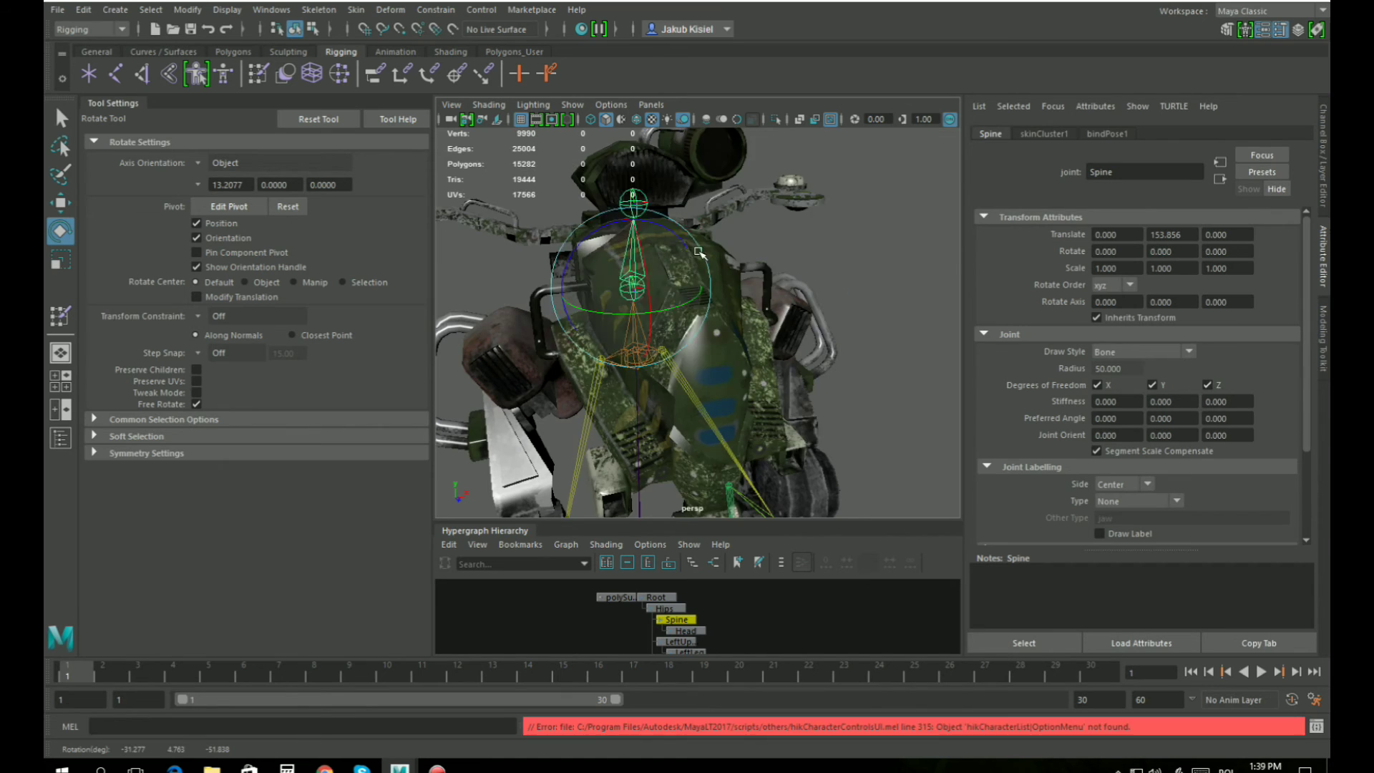
Rotate the Head joint slightly and move it away from the body to test its weights, undoing the move.
left_click(635, 313)
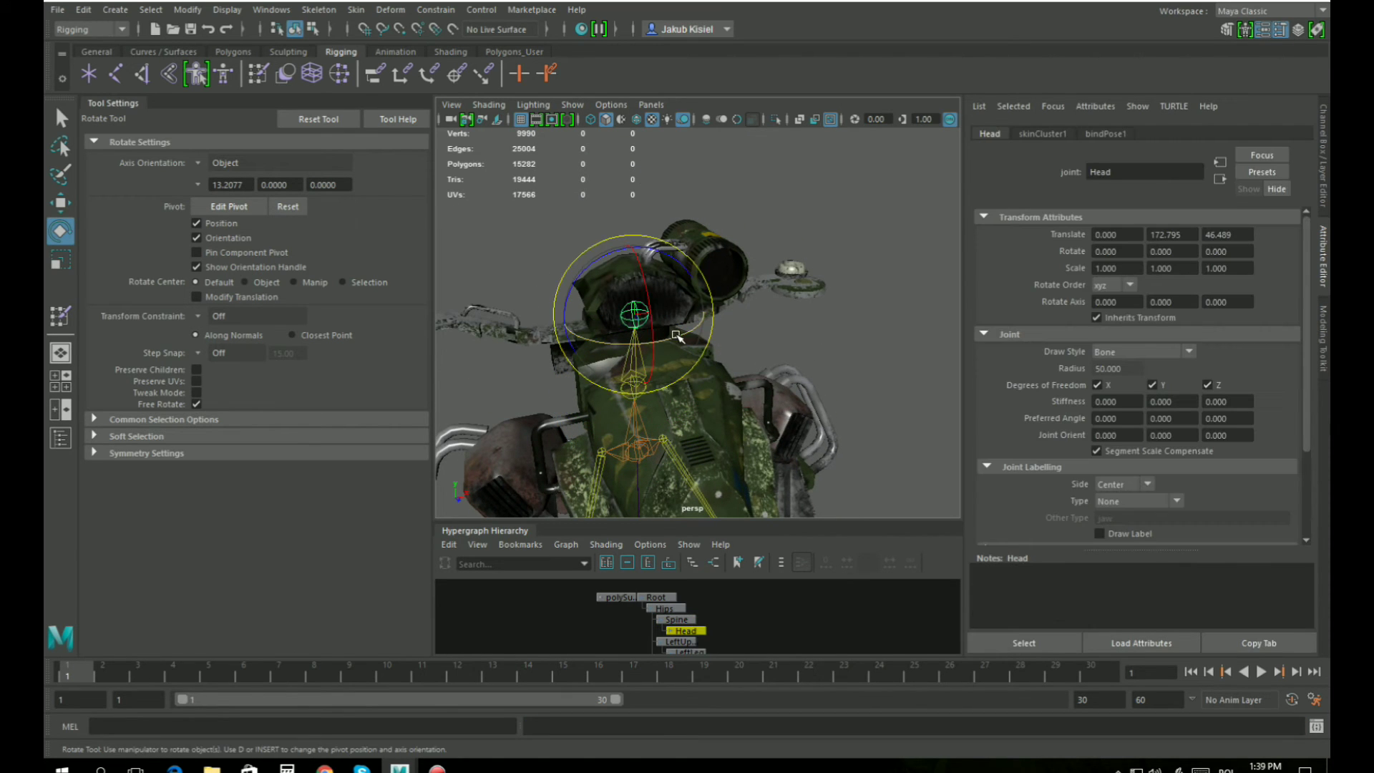
left_click_drag(676, 335, 688, 337)
left_click(60, 203)
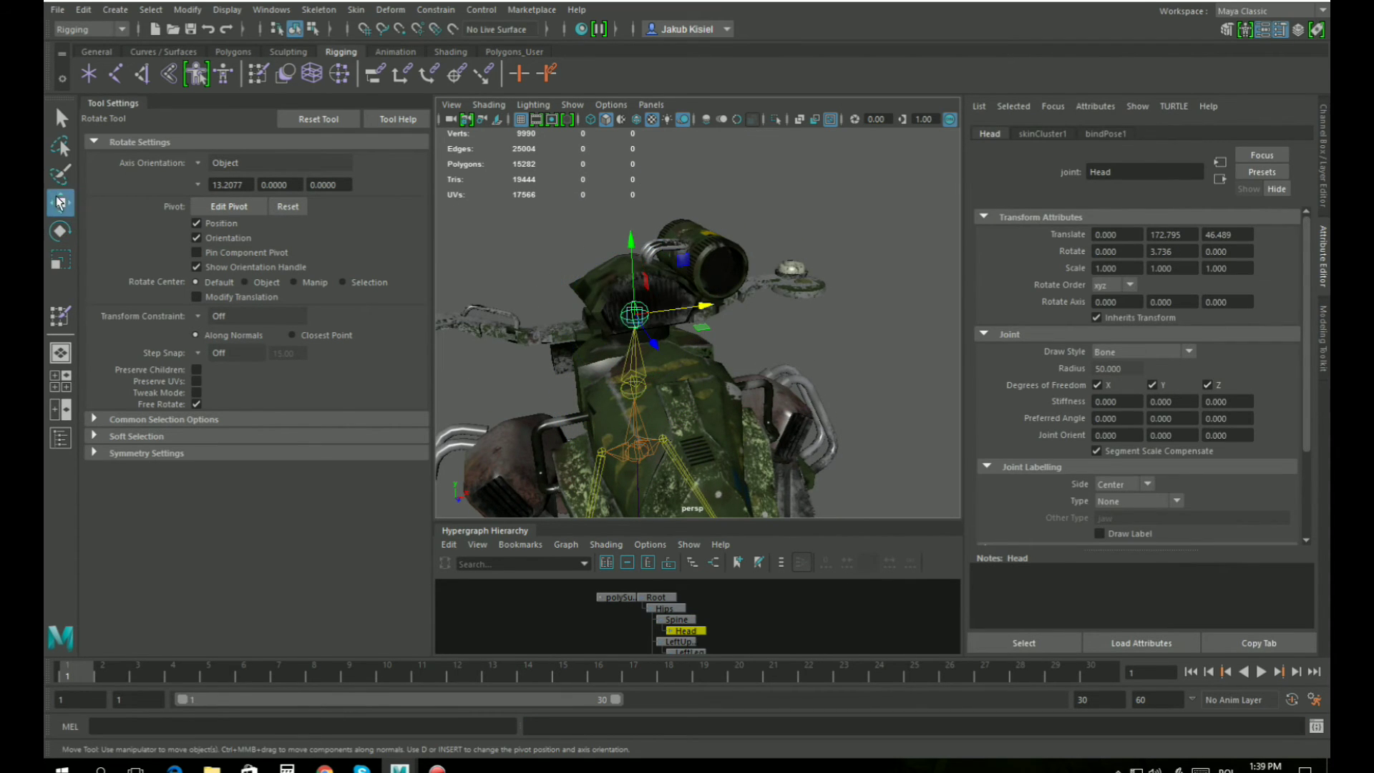
left_click_drag(649, 281, 757, 227)
key("ctrl+z")
key("ctrl+z")
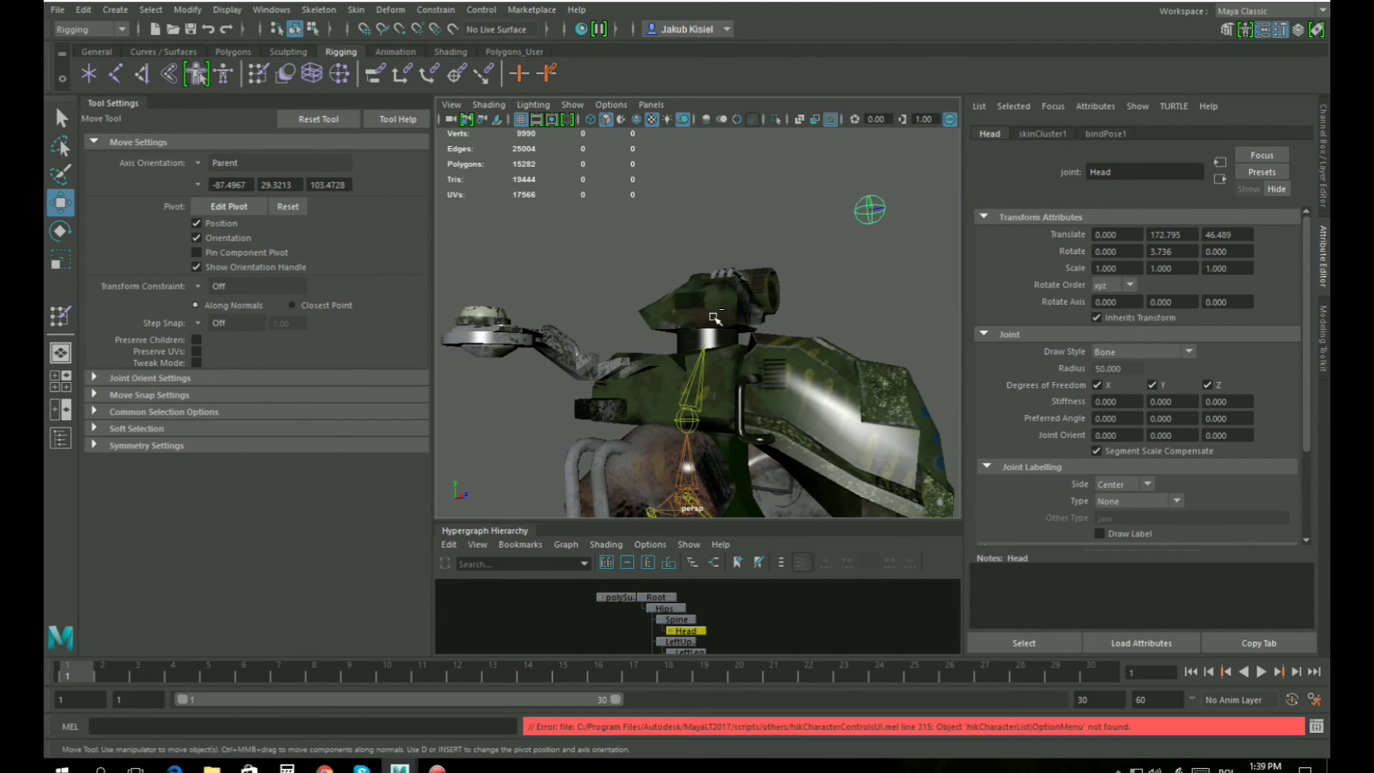
Undo the test rotation of the Head joint and inspect the head turret up close.
left_click(800, 280)
middle_click_drag(784, 349, 807, 331, "alt")
scroll(744, 352, "up", 3)
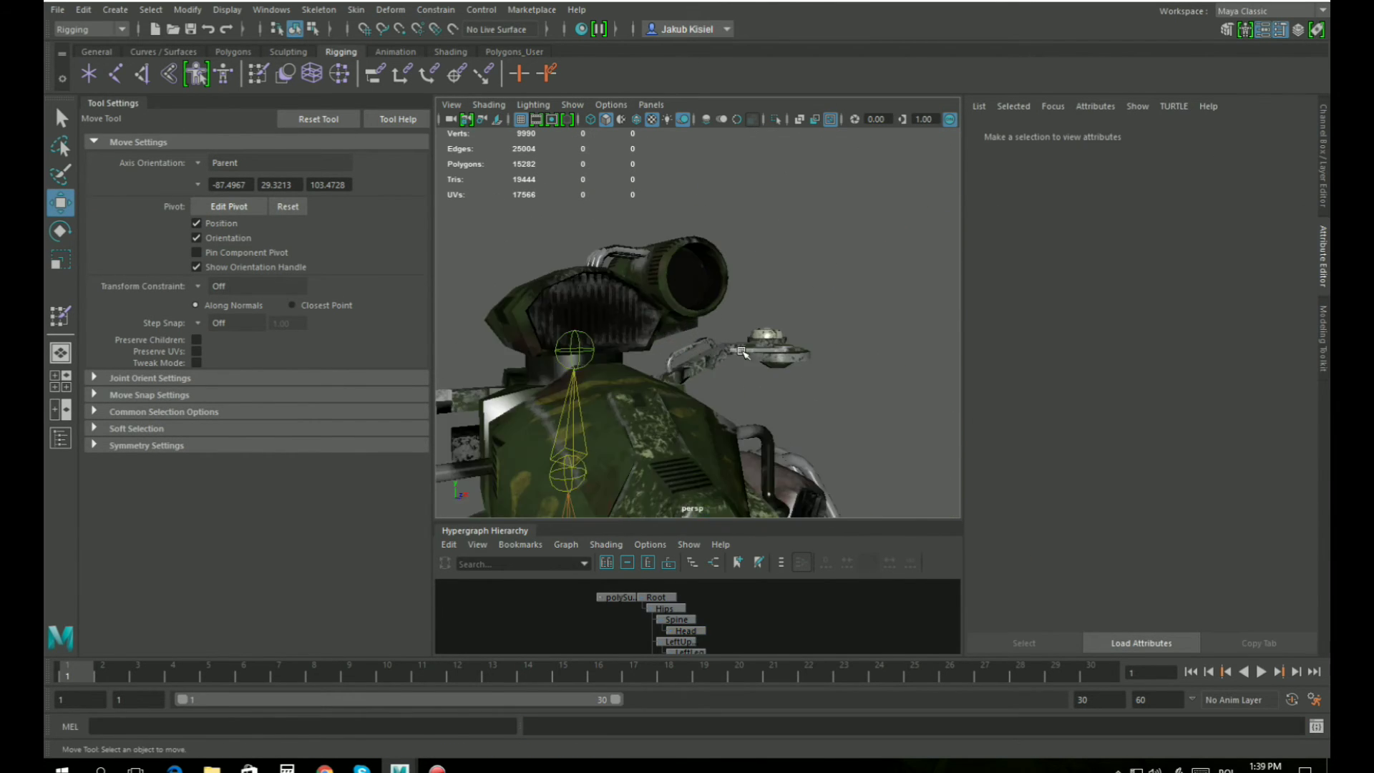
left_click_drag(669, 375, 712, 376, "alt")
left_click_drag(792, 349, 779, 390, "alt")
key("ctrl+z")
key("ctrl+z")
left_click(582, 394)
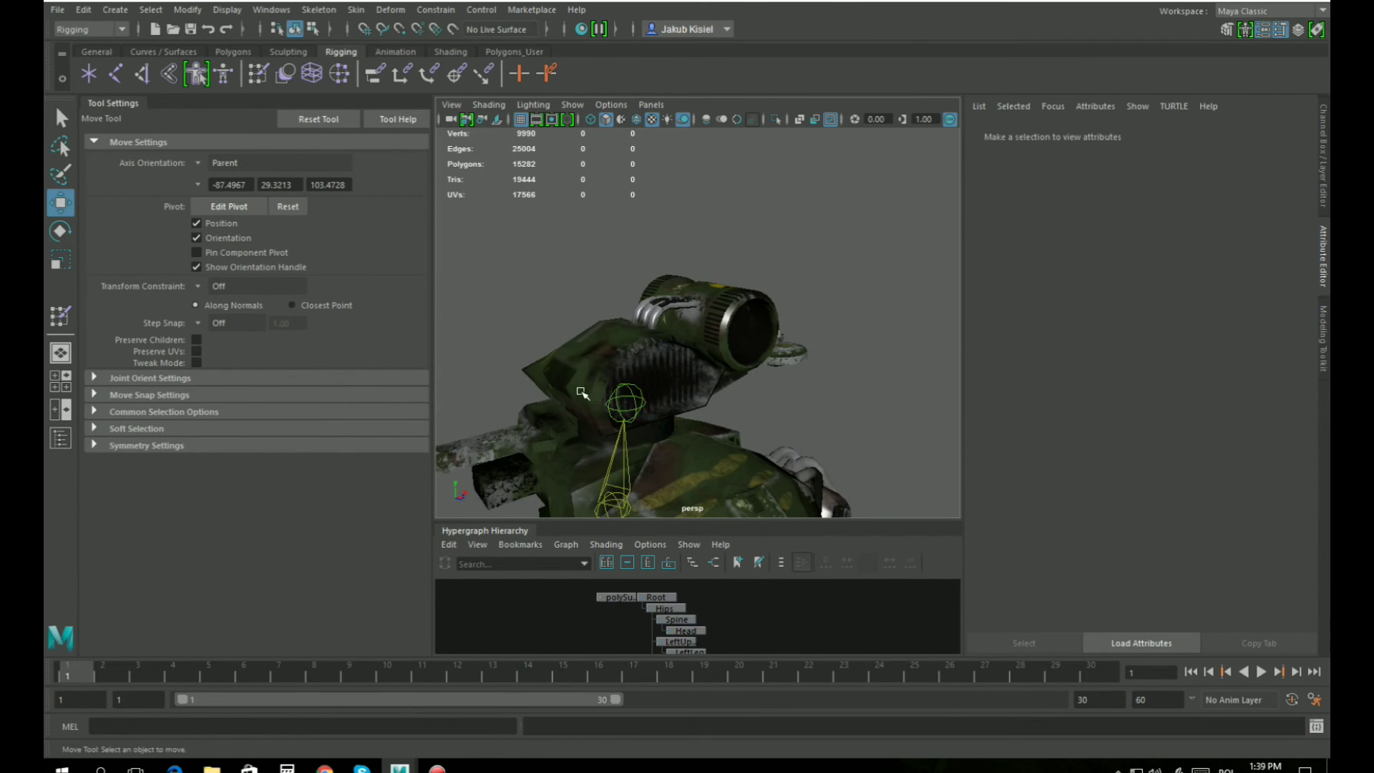
Select the Head joint and set a keyframe for its original pose at frame 1.
left_click(634, 395)
left_click_drag(634, 396, 745, 361, "alt")
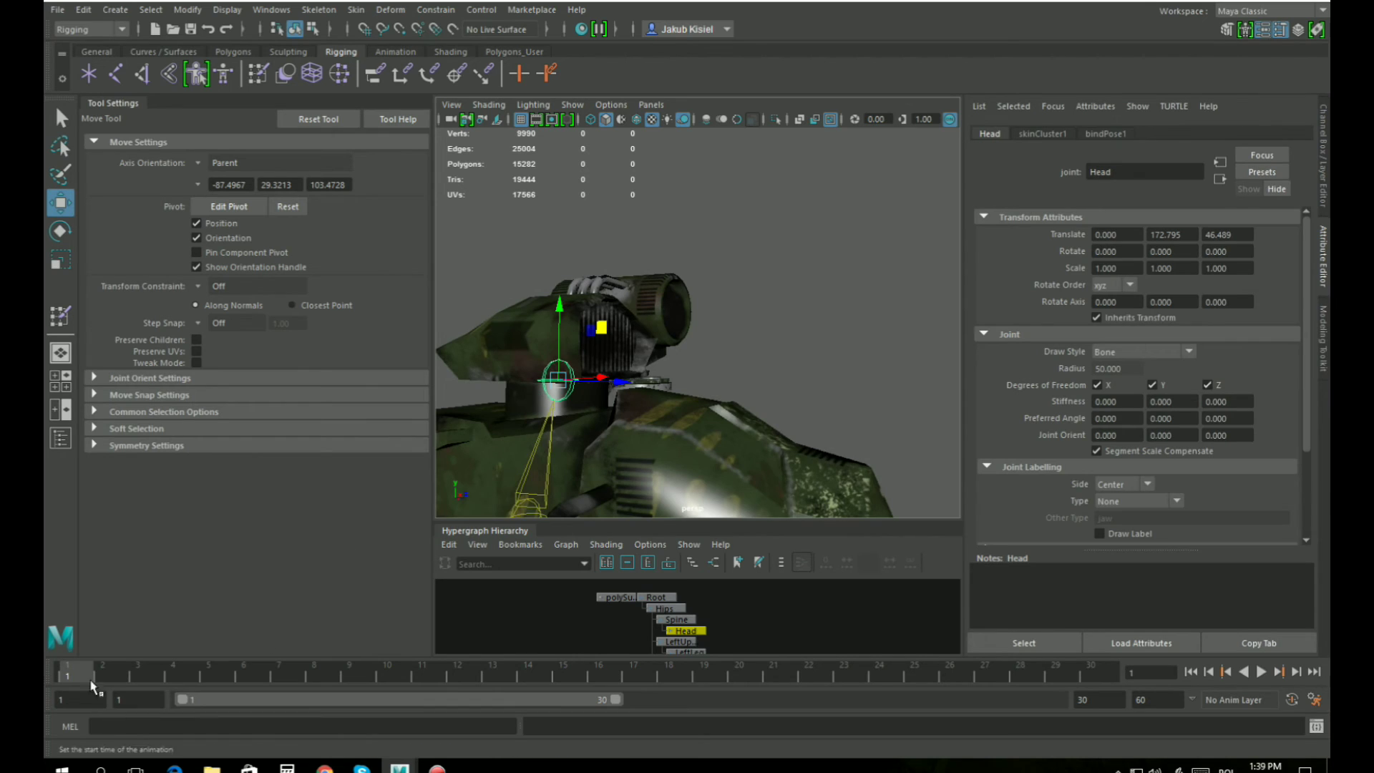
key("alt+v")
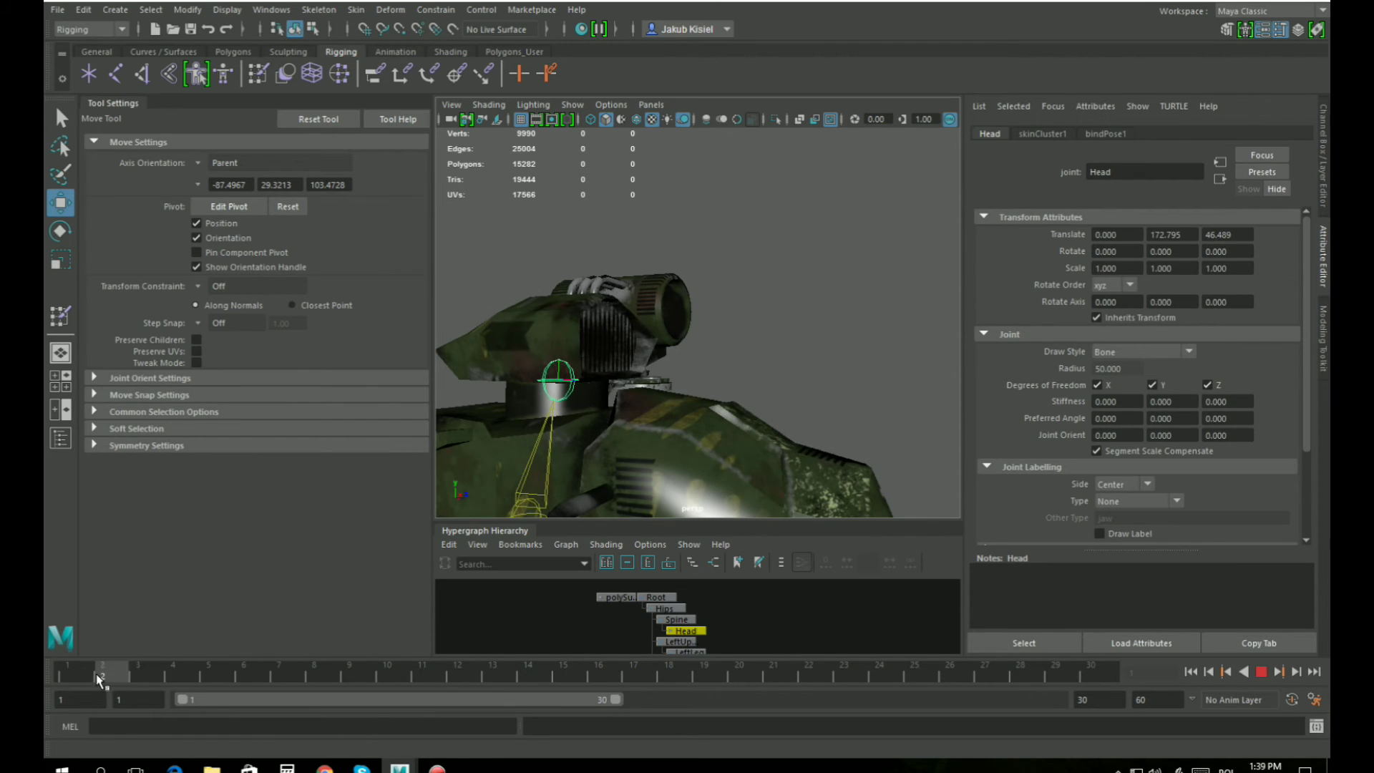
key("alt+v")
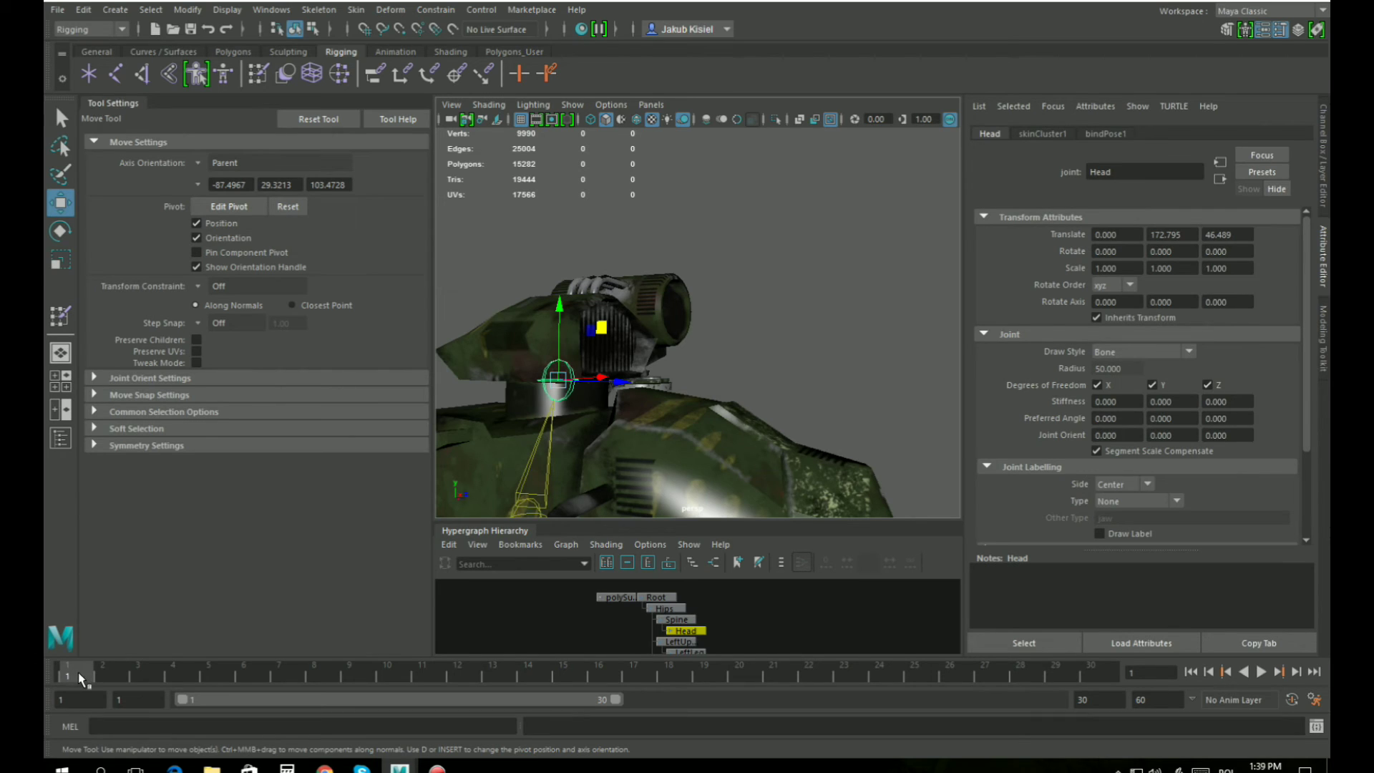
key("s")
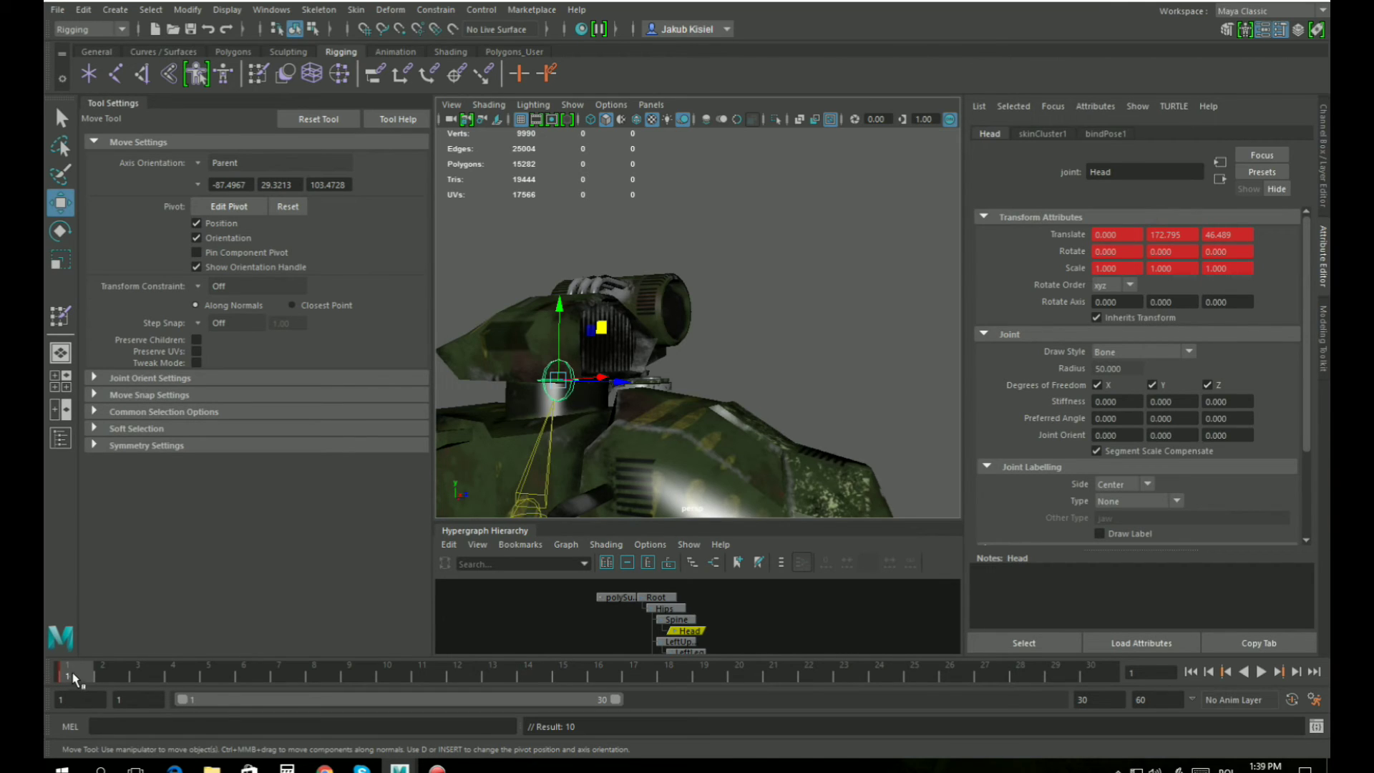
At frame 10, move the Head joint up and back to Translate Y 578.578 and Z -257.006, and set a keyframe.
left_click_drag(86, 677, 327, 675)
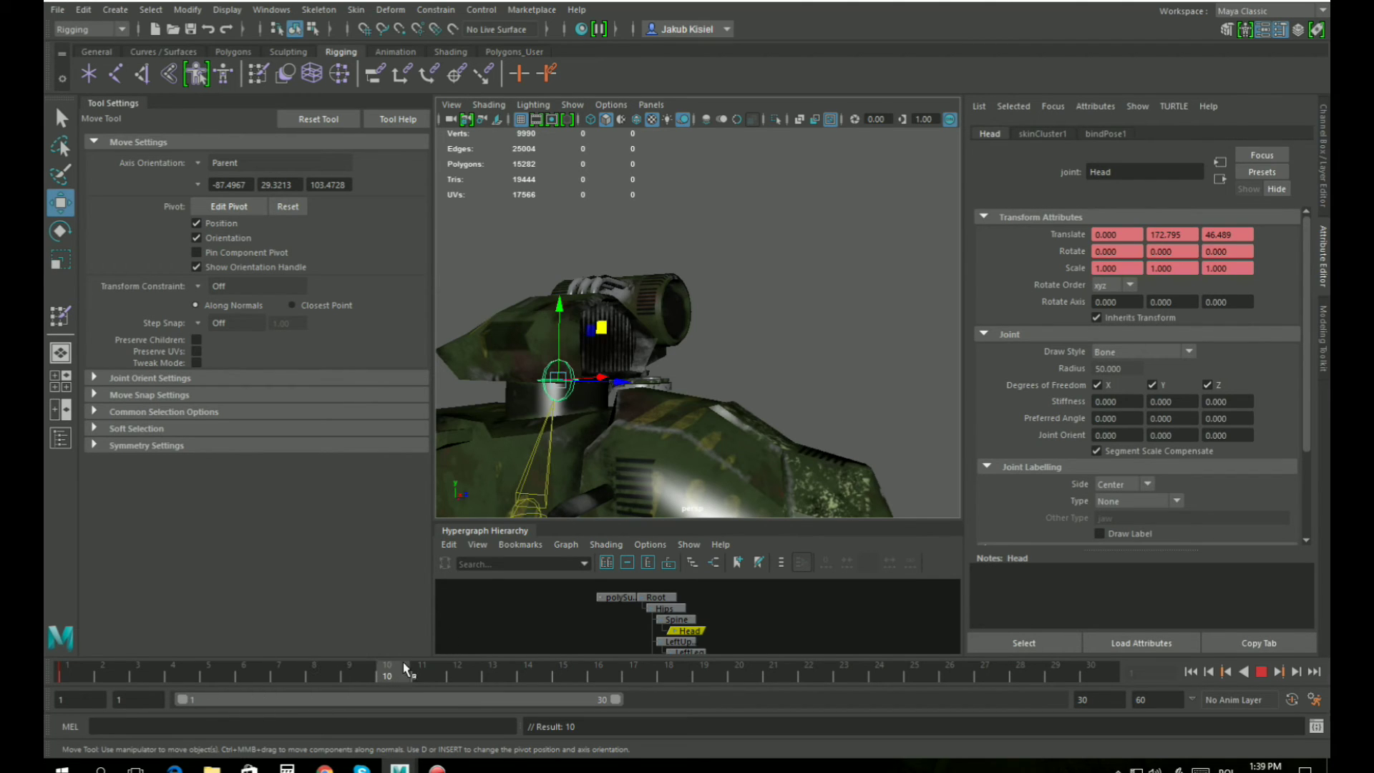
scroll(692, 368, "down", 3)
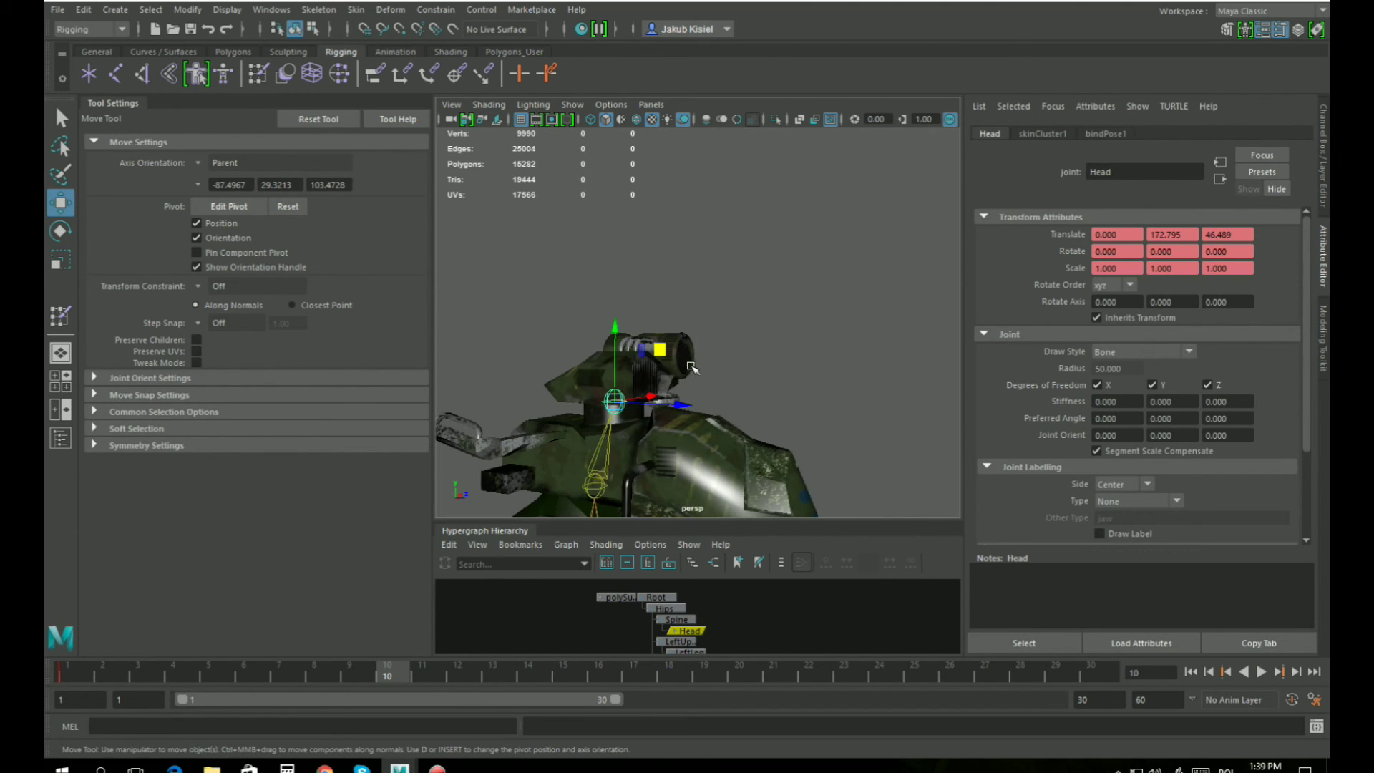
left_click_drag(621, 341, 660, 140)
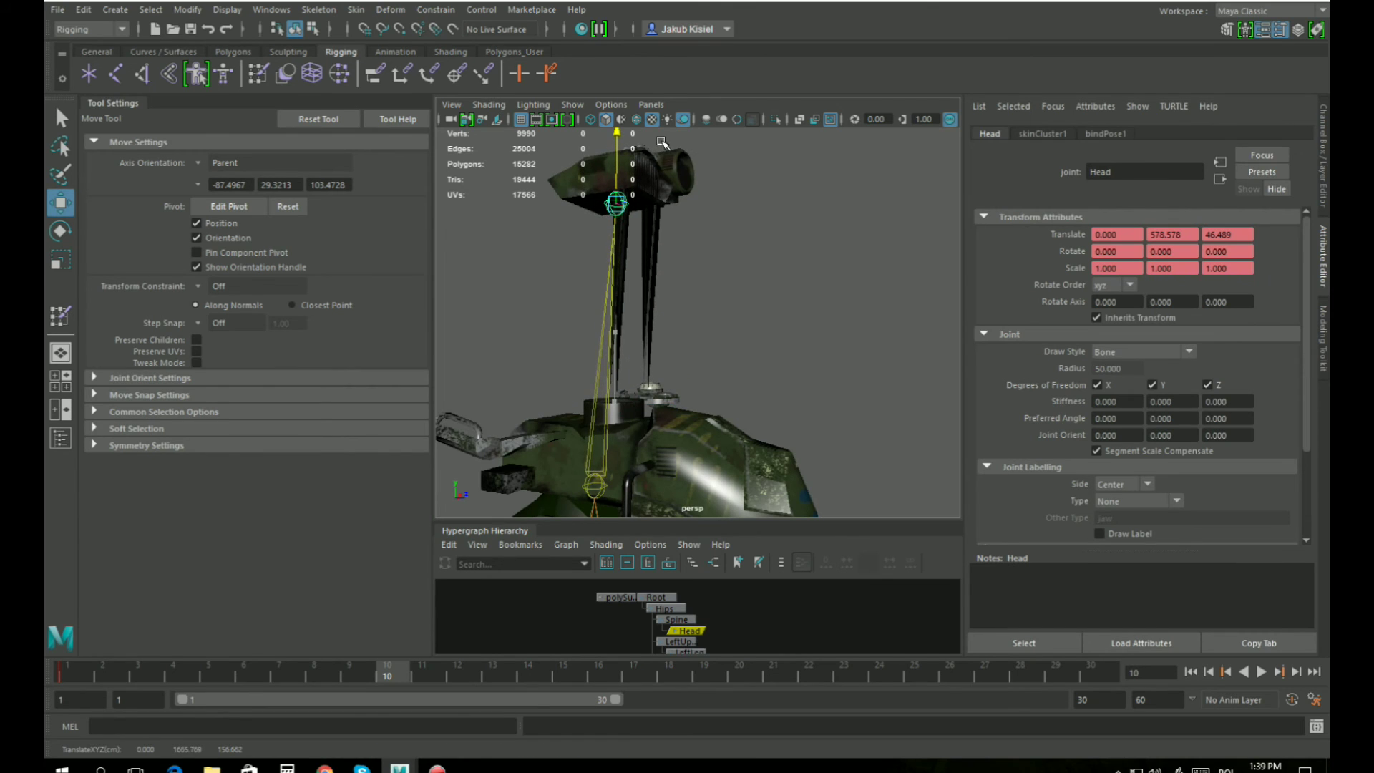
left_click_drag(798, 352, 794, 358, "alt")
left_click_drag(696, 232, 556, 196)
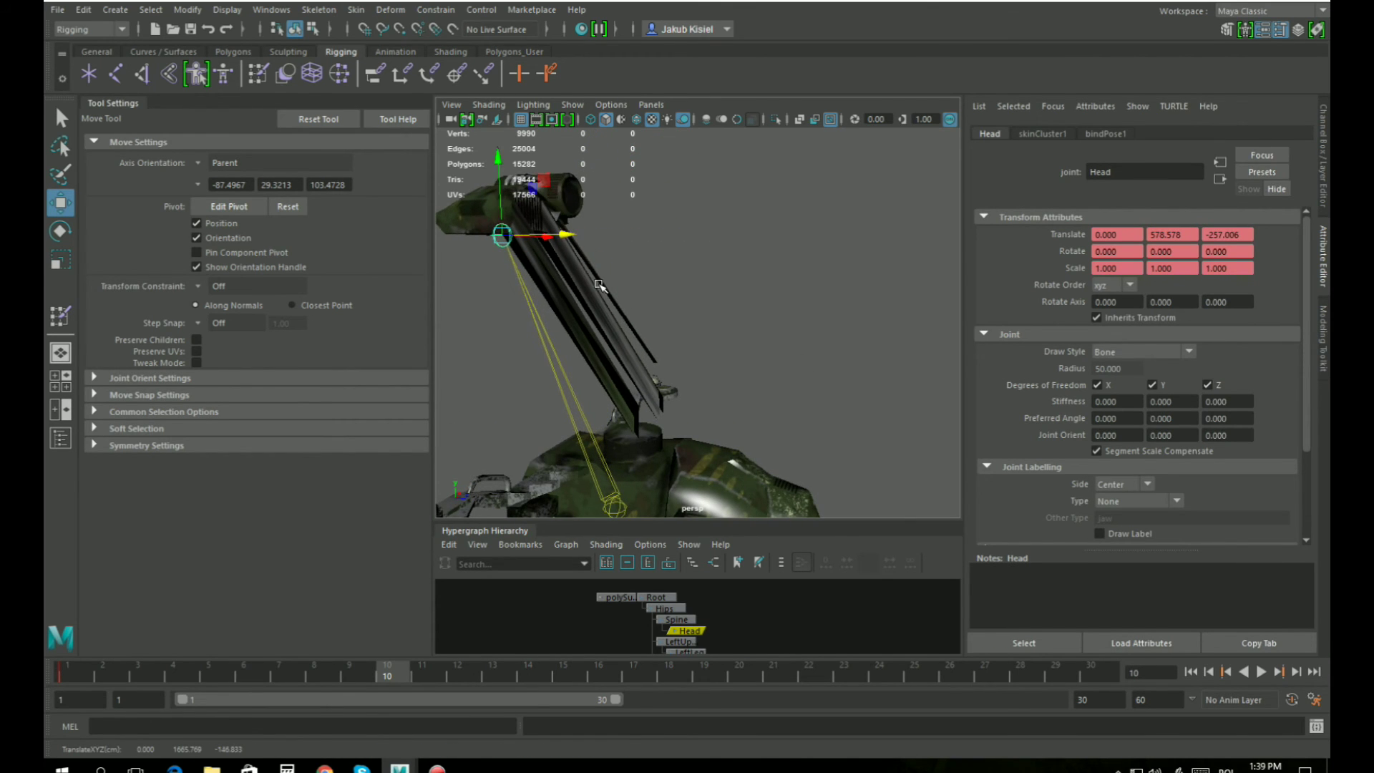
key("s")
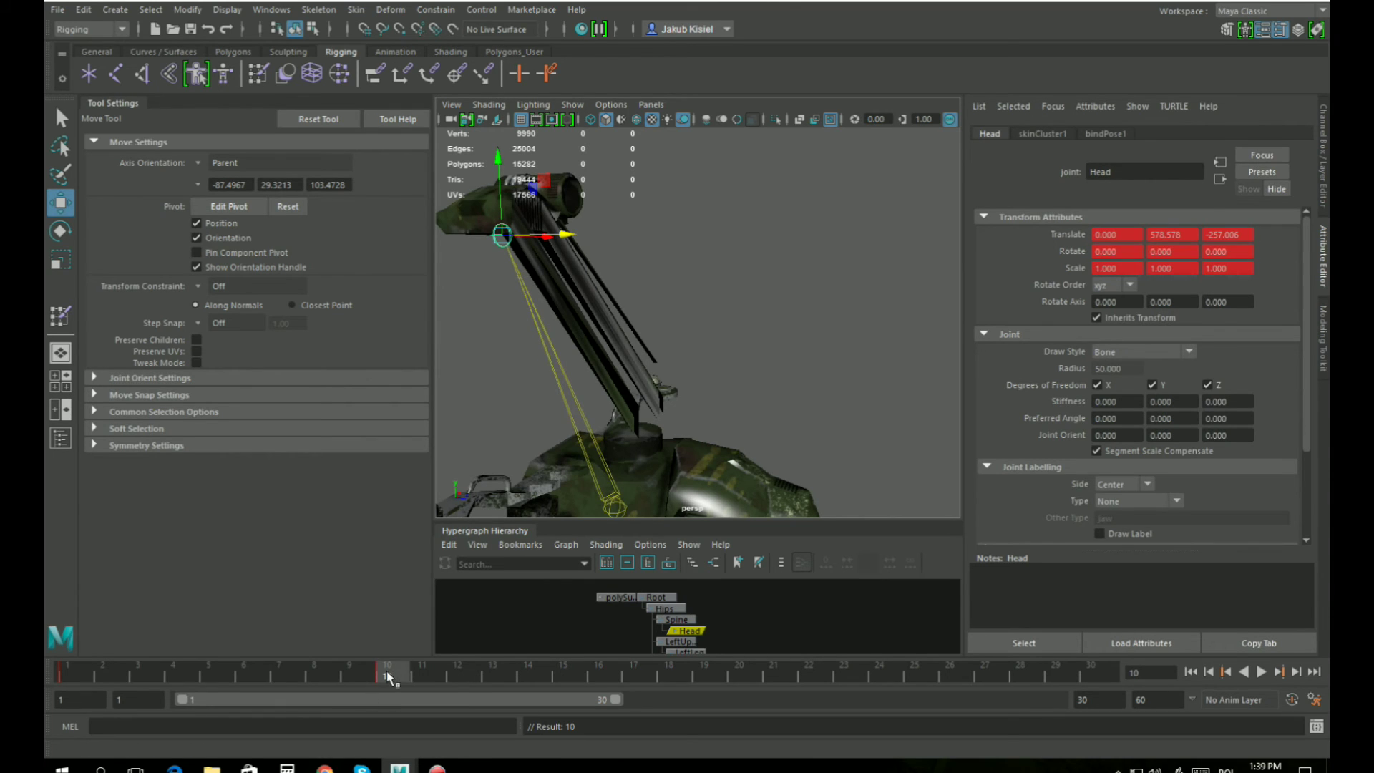
Scrub the head animation around frame 10 and examine the geometry stretched between head and torso.
key("alt+v")
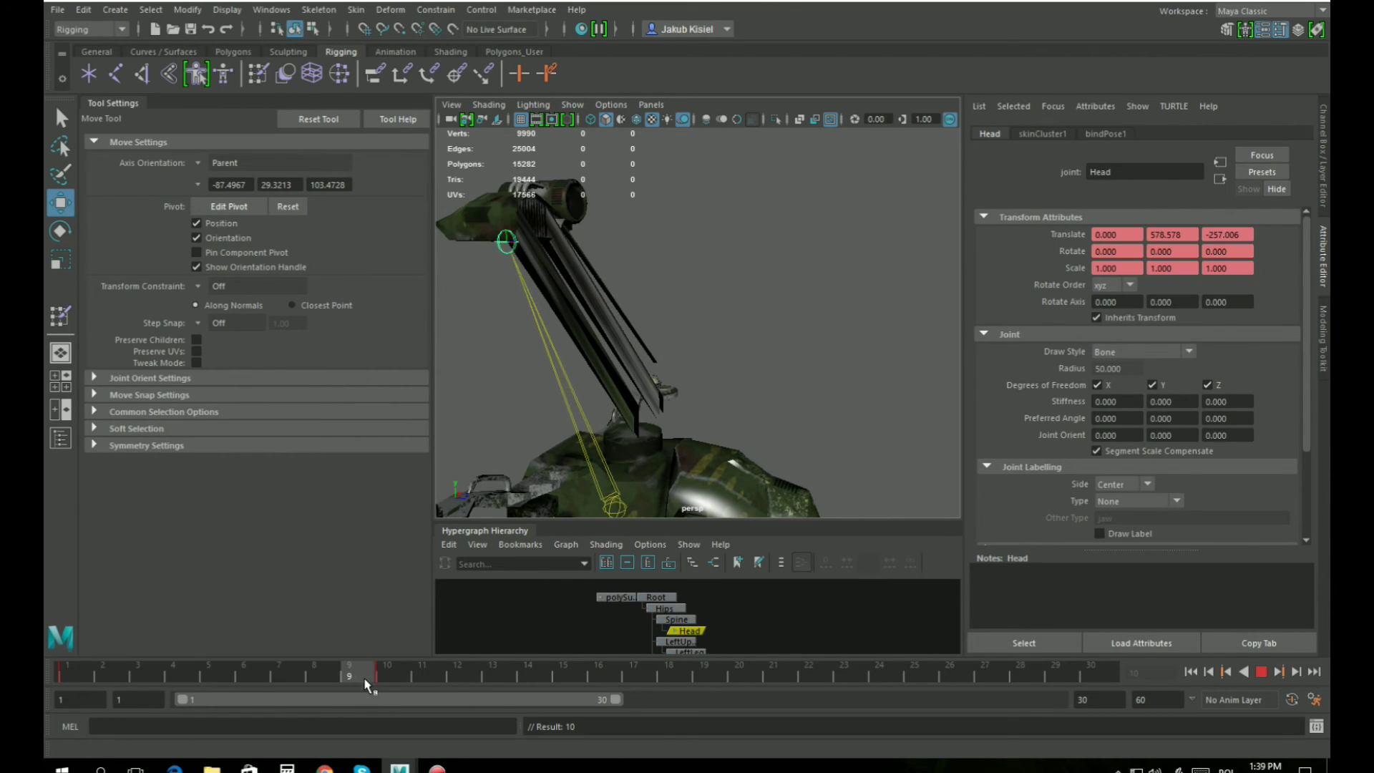
left_click_drag(365, 679, 389, 675)
left_click(805, 259)
left_click_drag(805, 259, 616, 320, "alt")
middle_click_drag(616, 320, 651, 373, "alt")
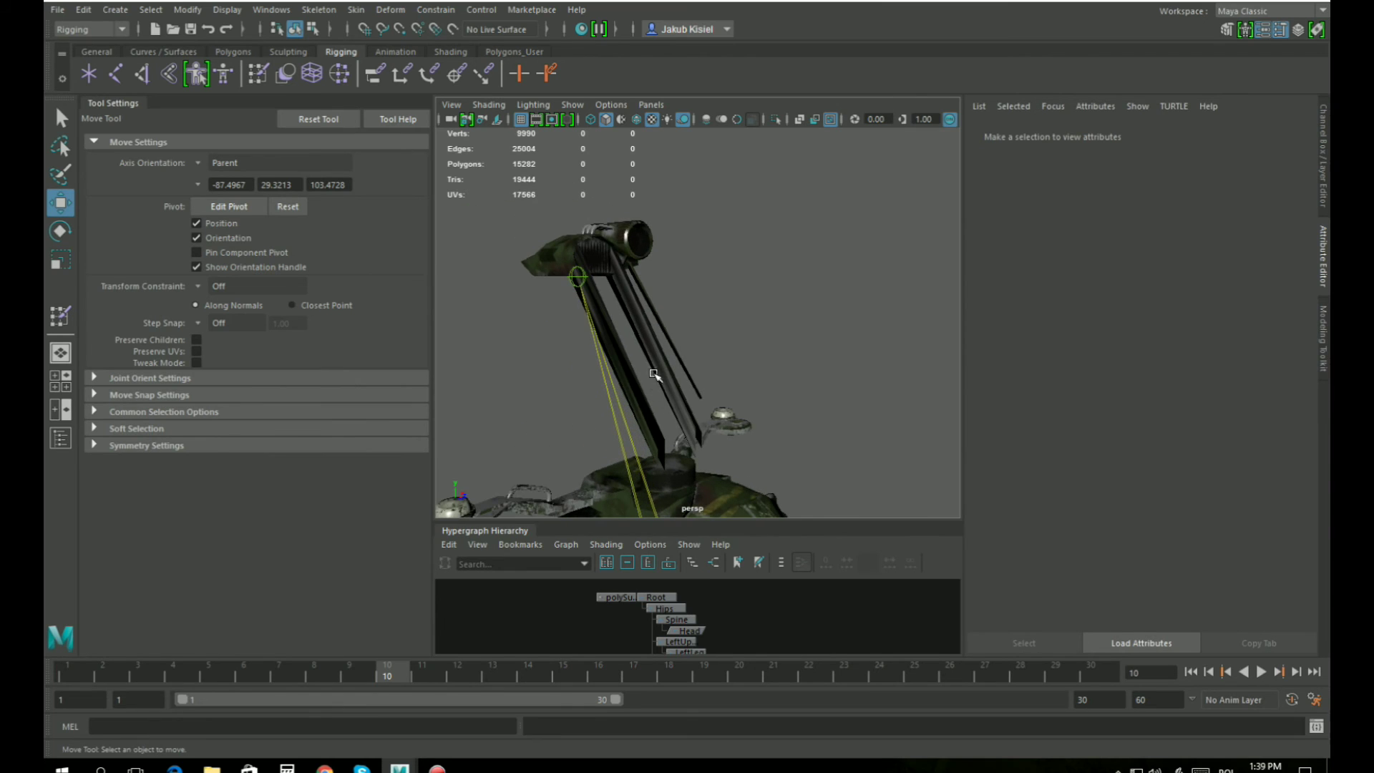
Select the mech mesh in the stretched head pose and start the Paint Skin Weights tool on it.
left_click(610, 244)
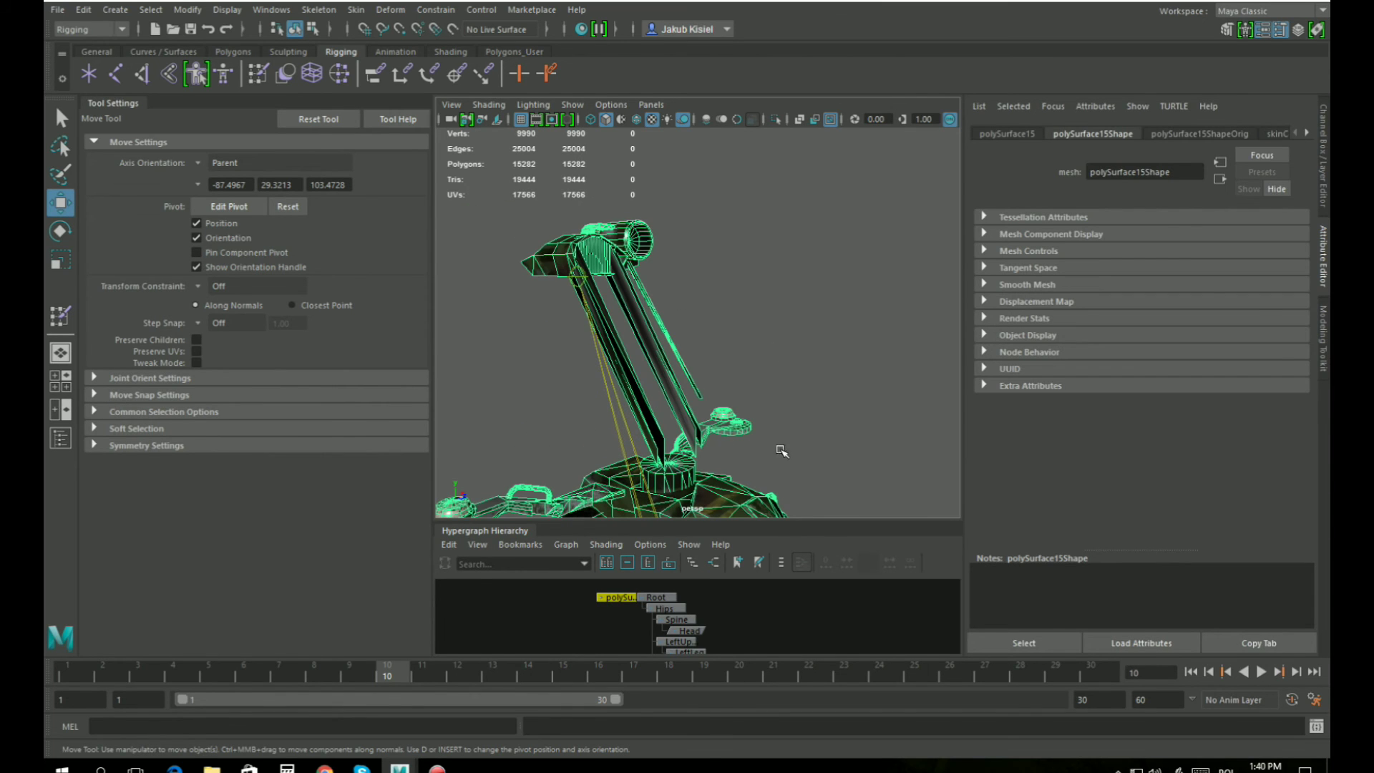
left_click_drag(781, 450, 723, 396, "alt")
scroll(724, 405, "up", 3)
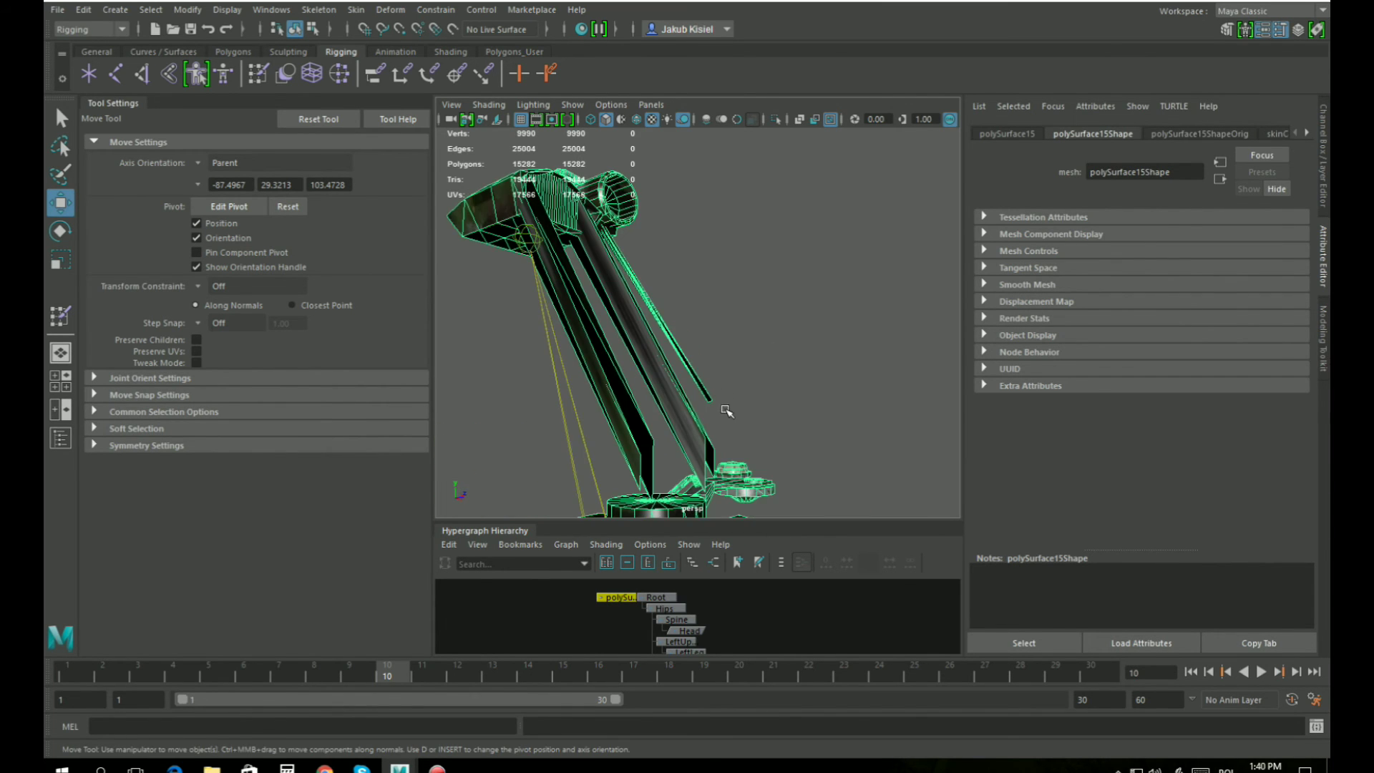
scroll(737, 410, "up", 2)
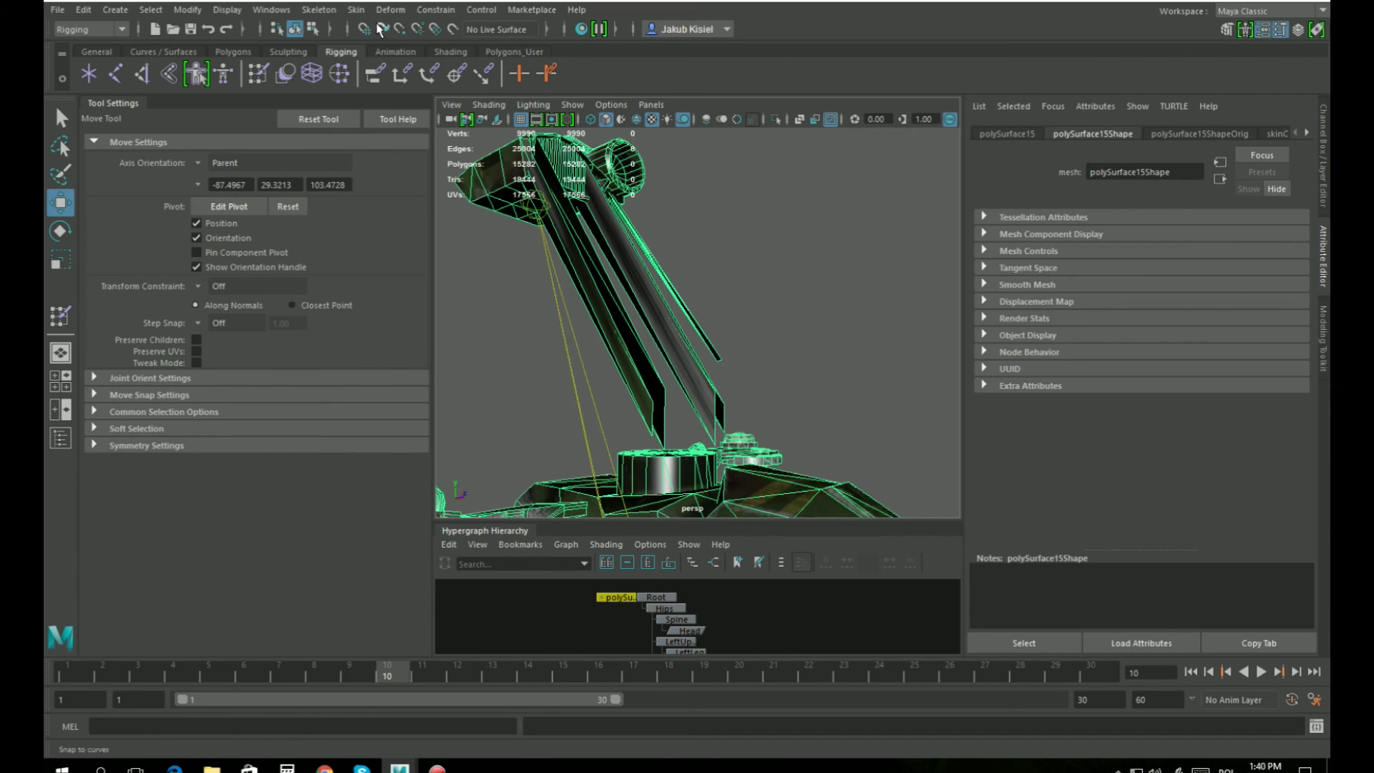
left_click(355, 10)
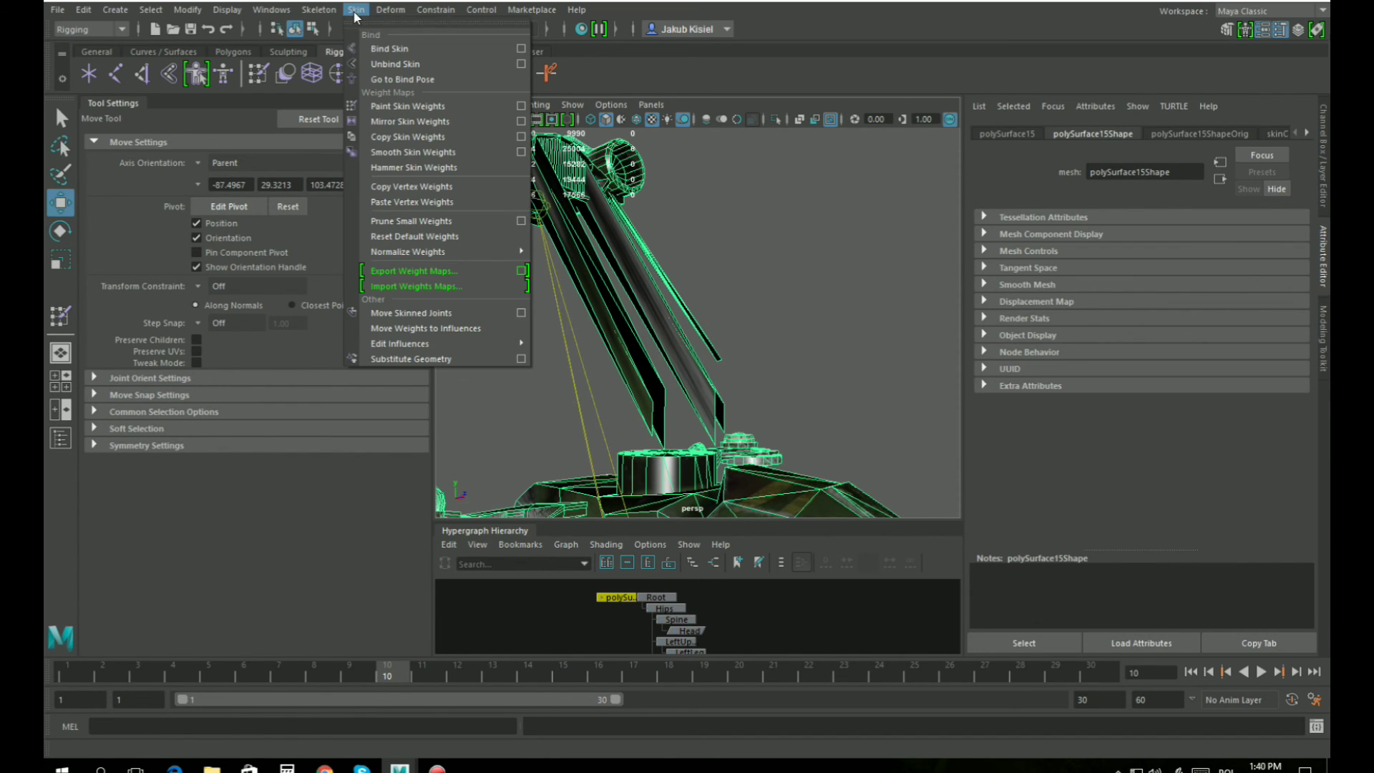
left_click(390, 105)
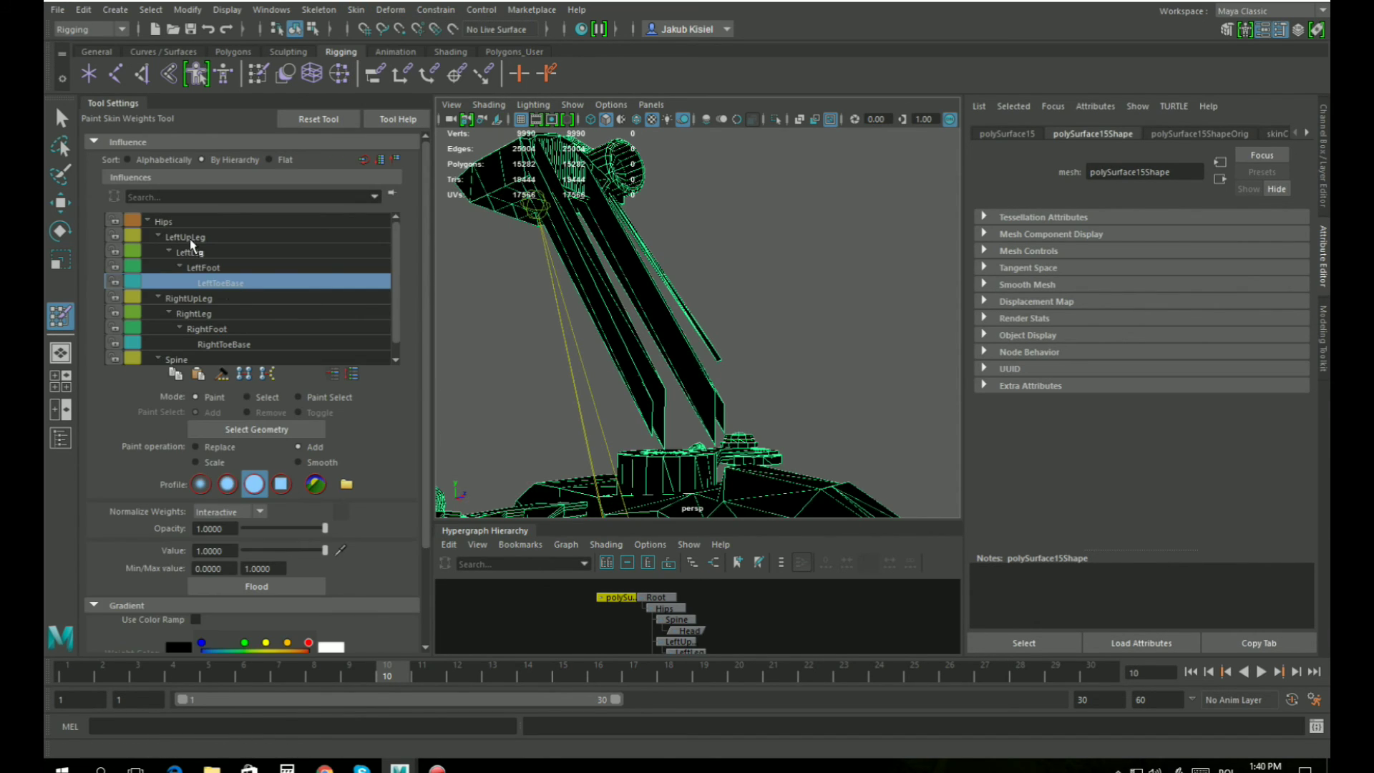
Add Head joint influence at value 1 over the stretched strips of geometry between the head and torso.
scroll(246, 309, "down", 1)
left_click(207, 359)
scroll(610, 364, "up", 2)
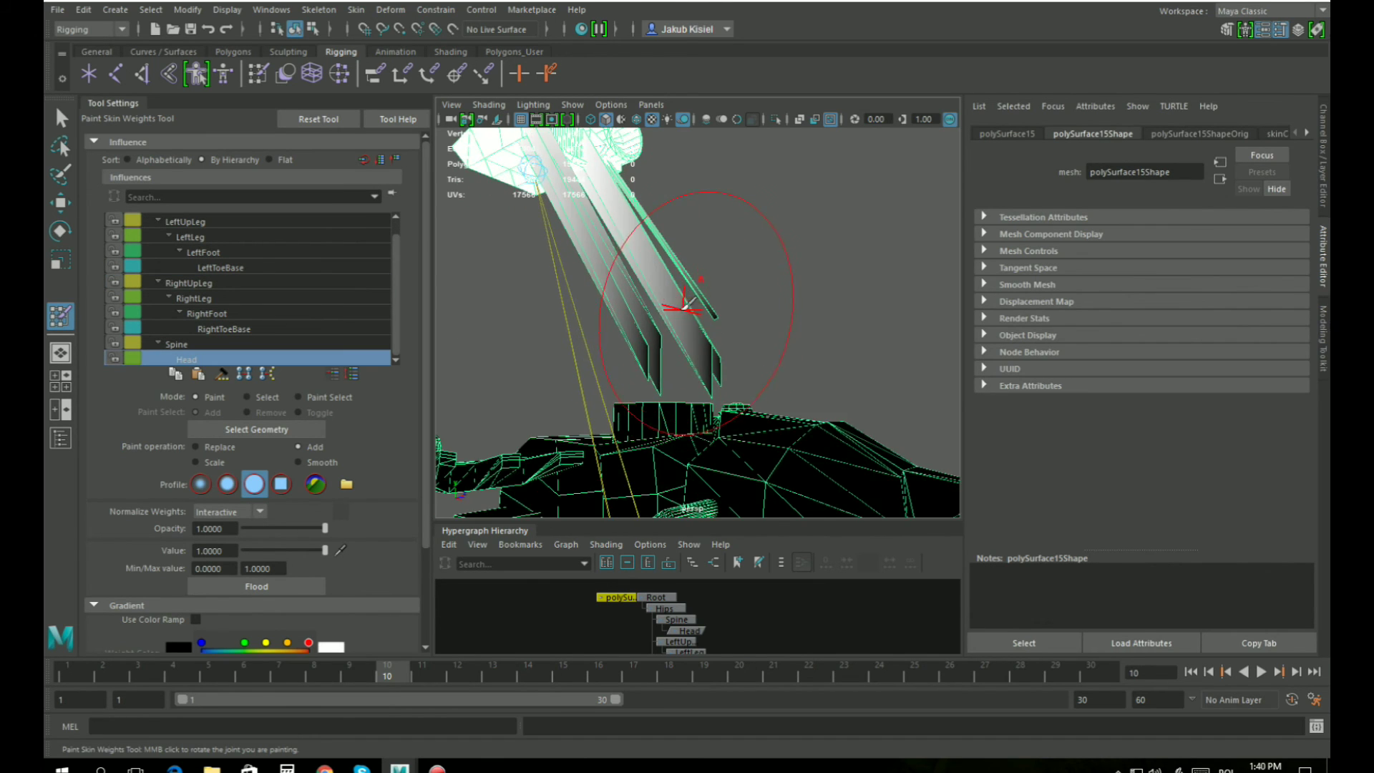
mouse_move(600, 400)
left_mouse_down()
mouse_move(659, 346)
mouse_move(699, 346)
mouse_move(719, 383)
left_mouse_up()
middle_click_drag(720, 285, 731, 303)
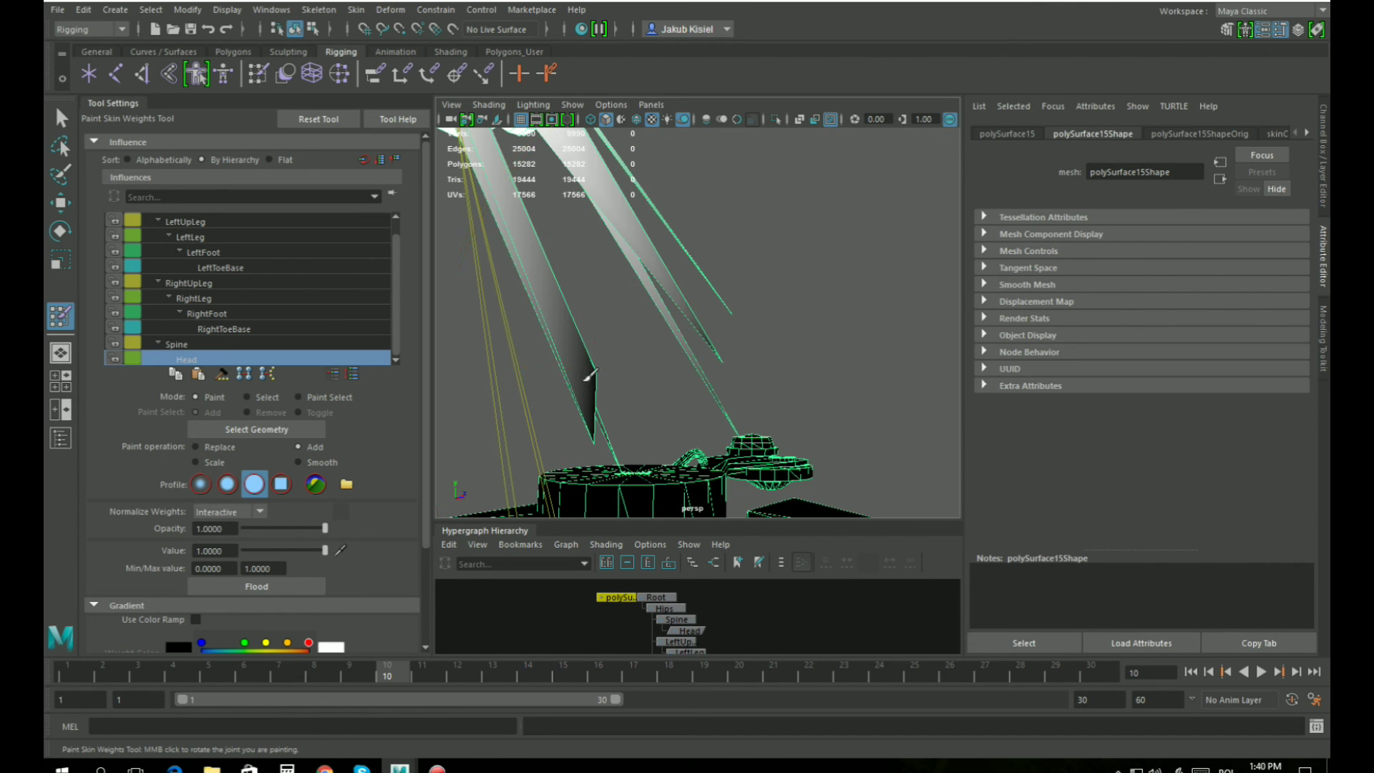
mouse_move(619, 415)
left_mouse_down("alt")
mouse_move(613, 270)
mouse_move(699, 294)
mouse_move(553, 358)
left_mouse_up("alt")
middle_click_drag(554, 358, 634, 320)
mouse_move(619, 295)
left_mouse_down("alt")
mouse_move(608, 282)
mouse_move(686, 272)
left_mouse_up("alt")
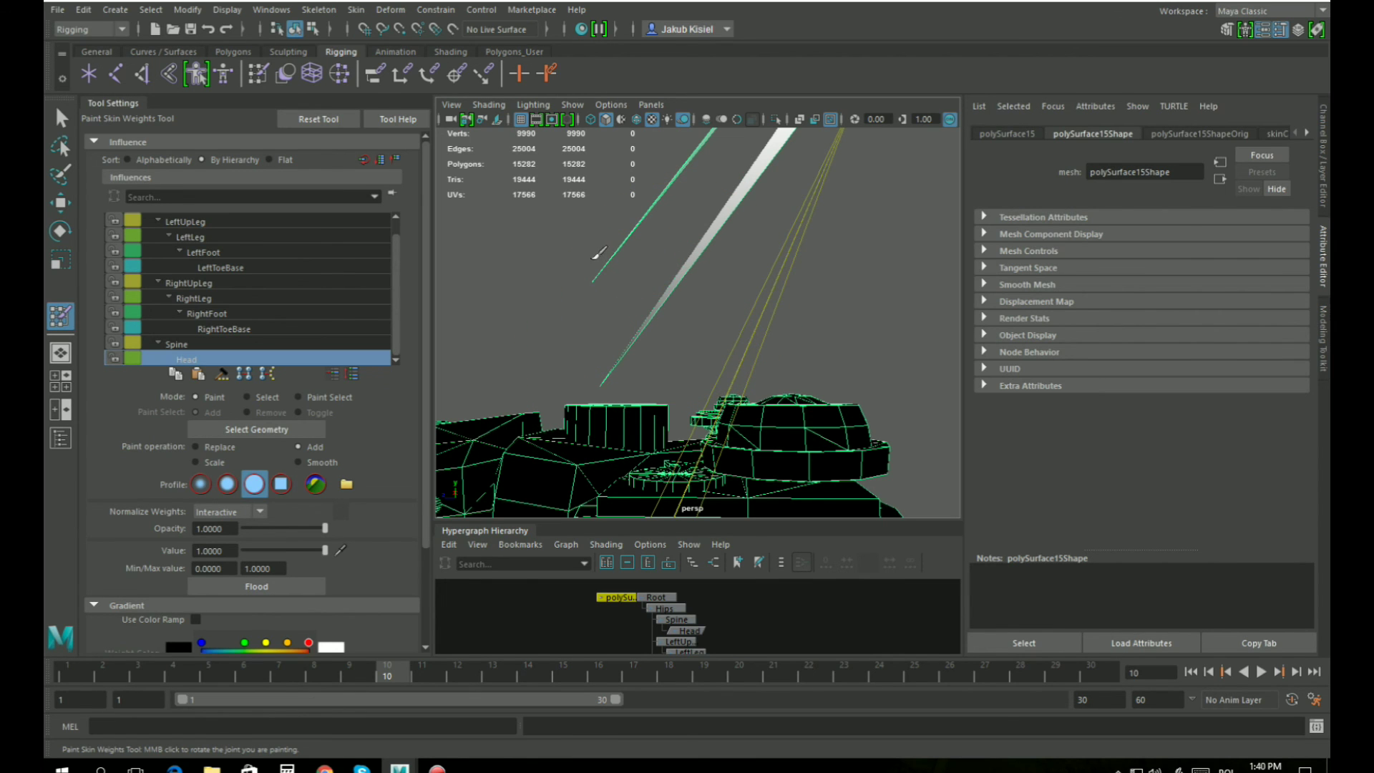
mouse_move(610, 279)
left_mouse_down("alt")
mouse_move(850, 310)
mouse_move(724, 222)
left_mouse_up("alt")
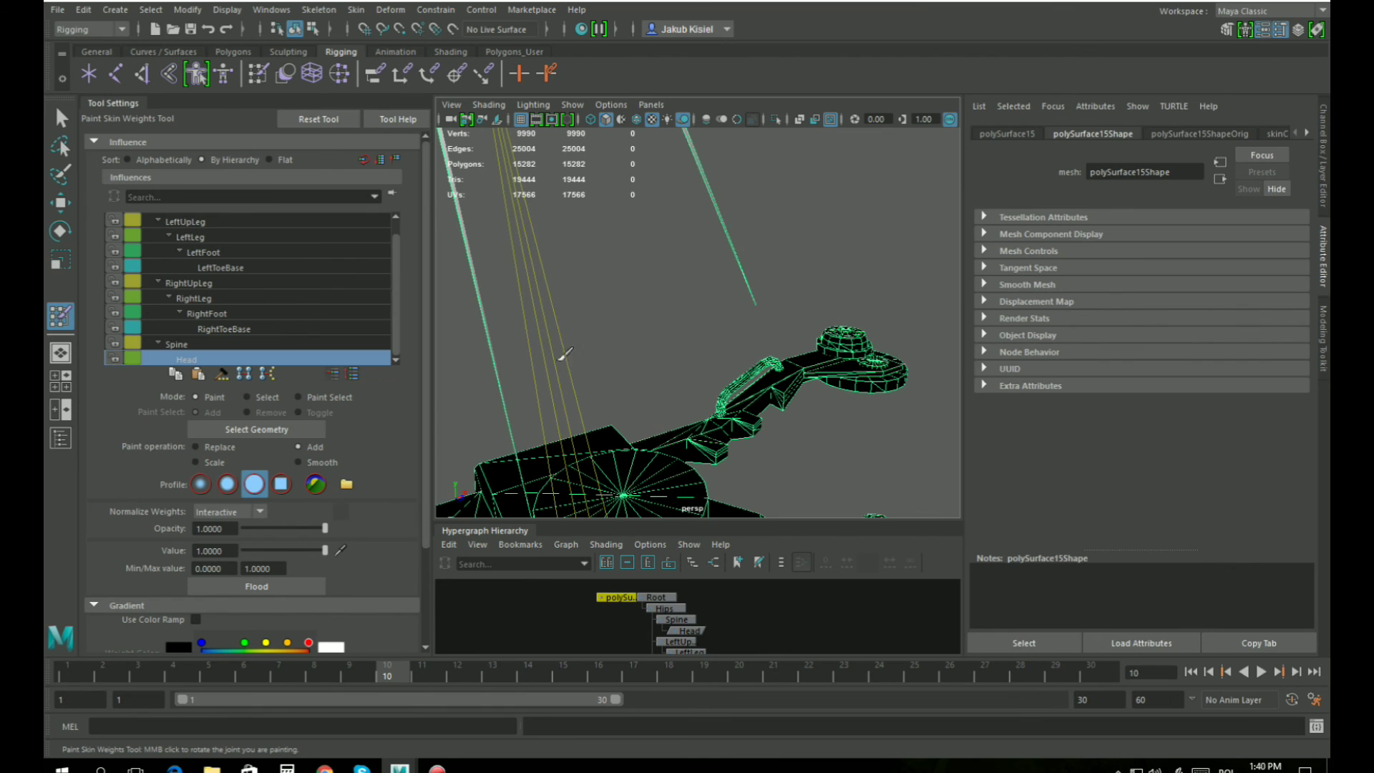
left_click_drag(705, 247, 844, 250, "alt")
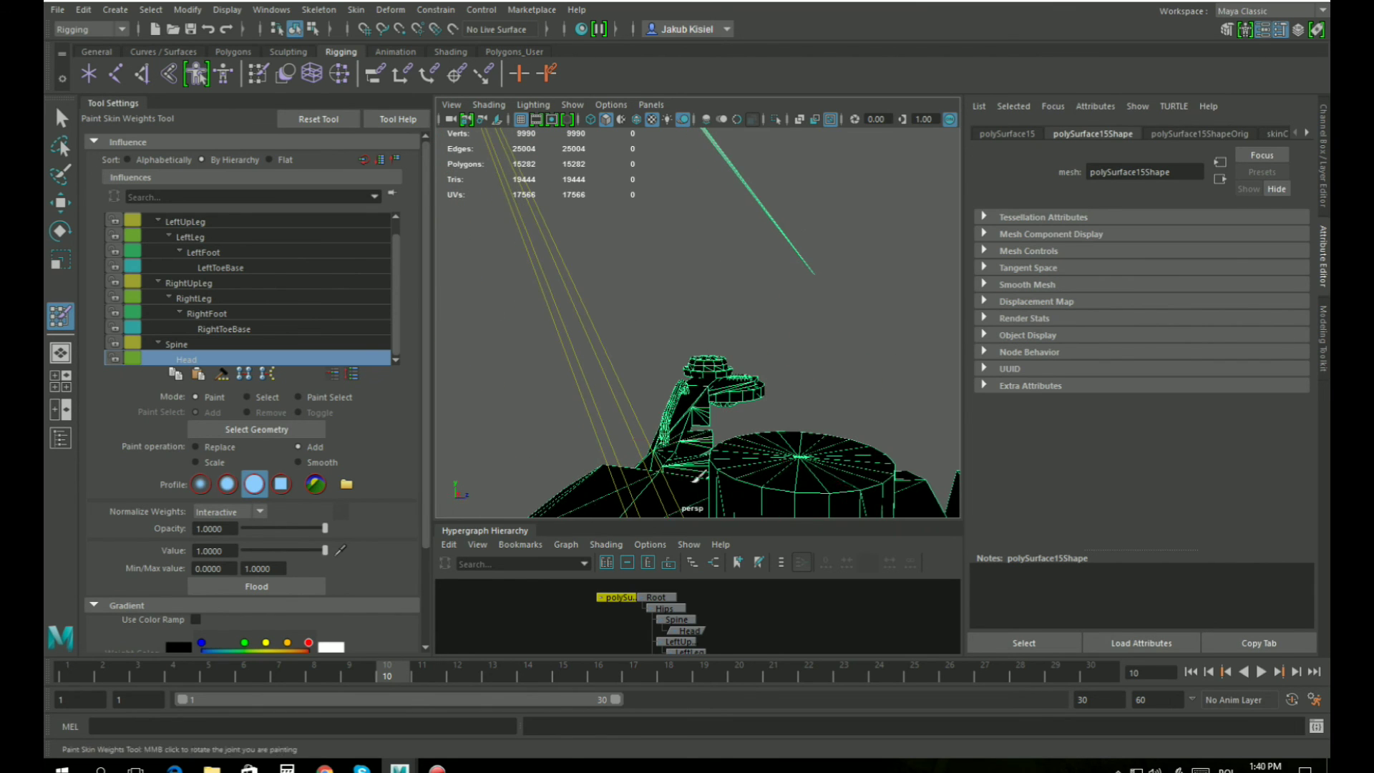
Scrub the head animation back to frame 5 and inspect the weights on the underside of the head.
left_click_drag(383, 664, 211, 655)
left_click(215, 664)
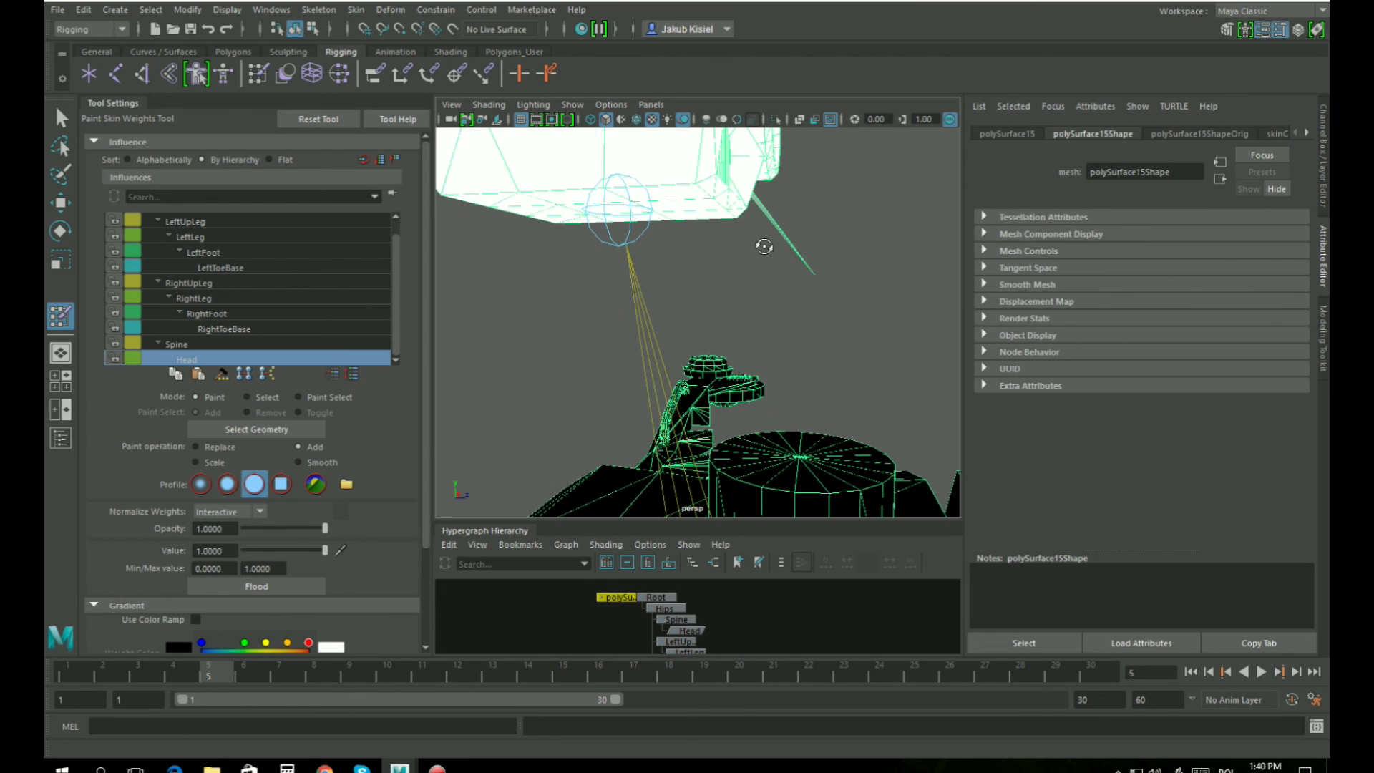
left_click_drag(766, 245, 625, 212, "alt")
left_click_drag(613, 240, 513, 189, "alt")
right_click_drag(512, 189, 666, 242, "alt")
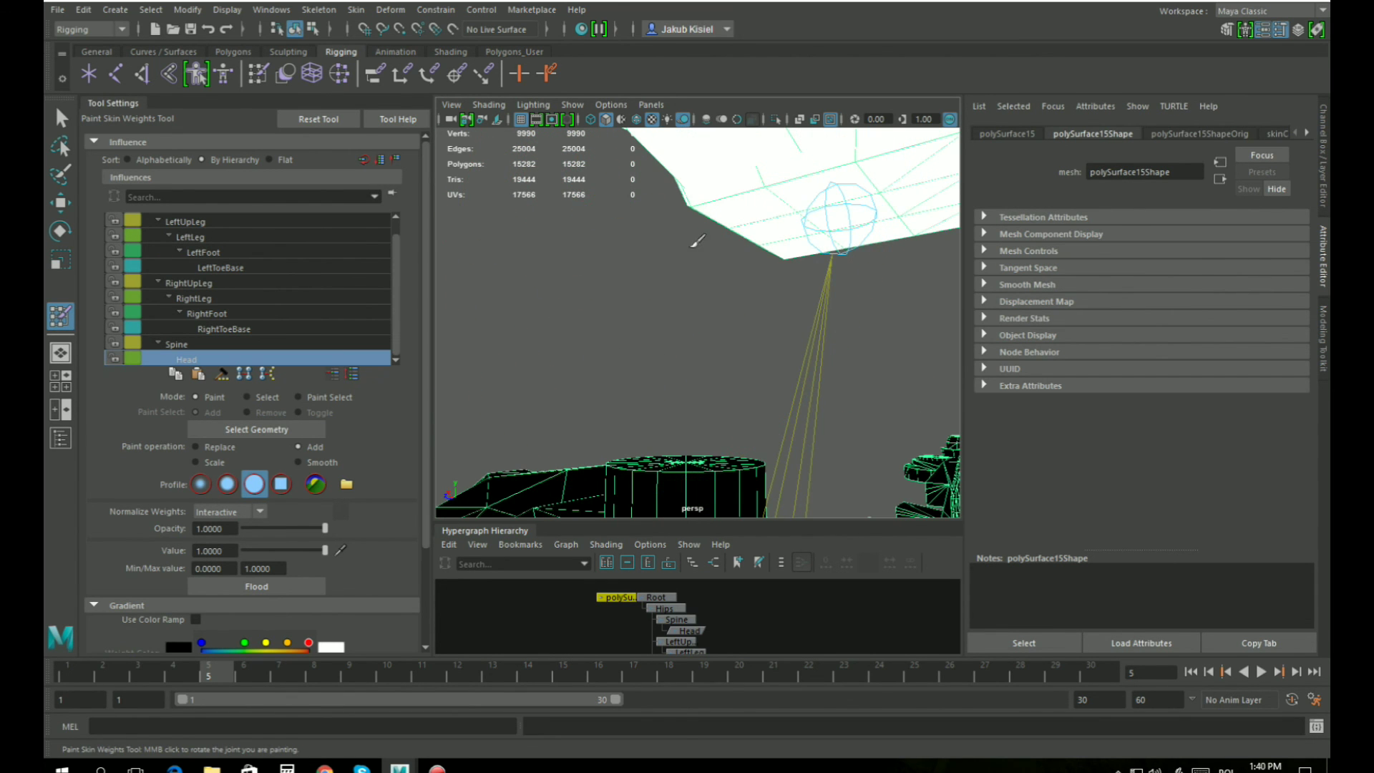
Return the timeline to frame 1, leave Paint Skin Weights for the Select Tool, and deselect the mech mesh.
key("f")
left_click_drag(189, 660, 67, 672)
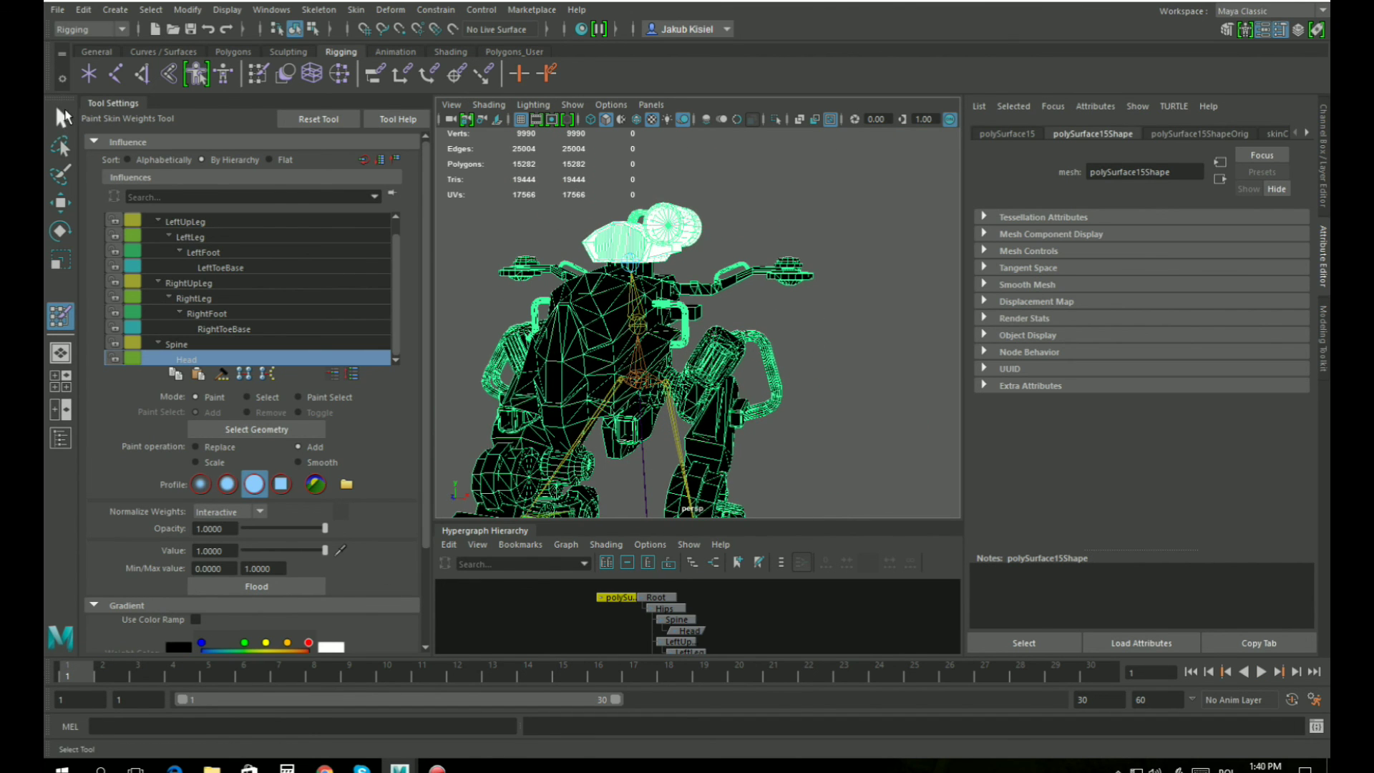
left_click(60, 118)
left_click(853, 384)
scroll(832, 445, "down", 5)
scroll(831, 445, "up", 5)
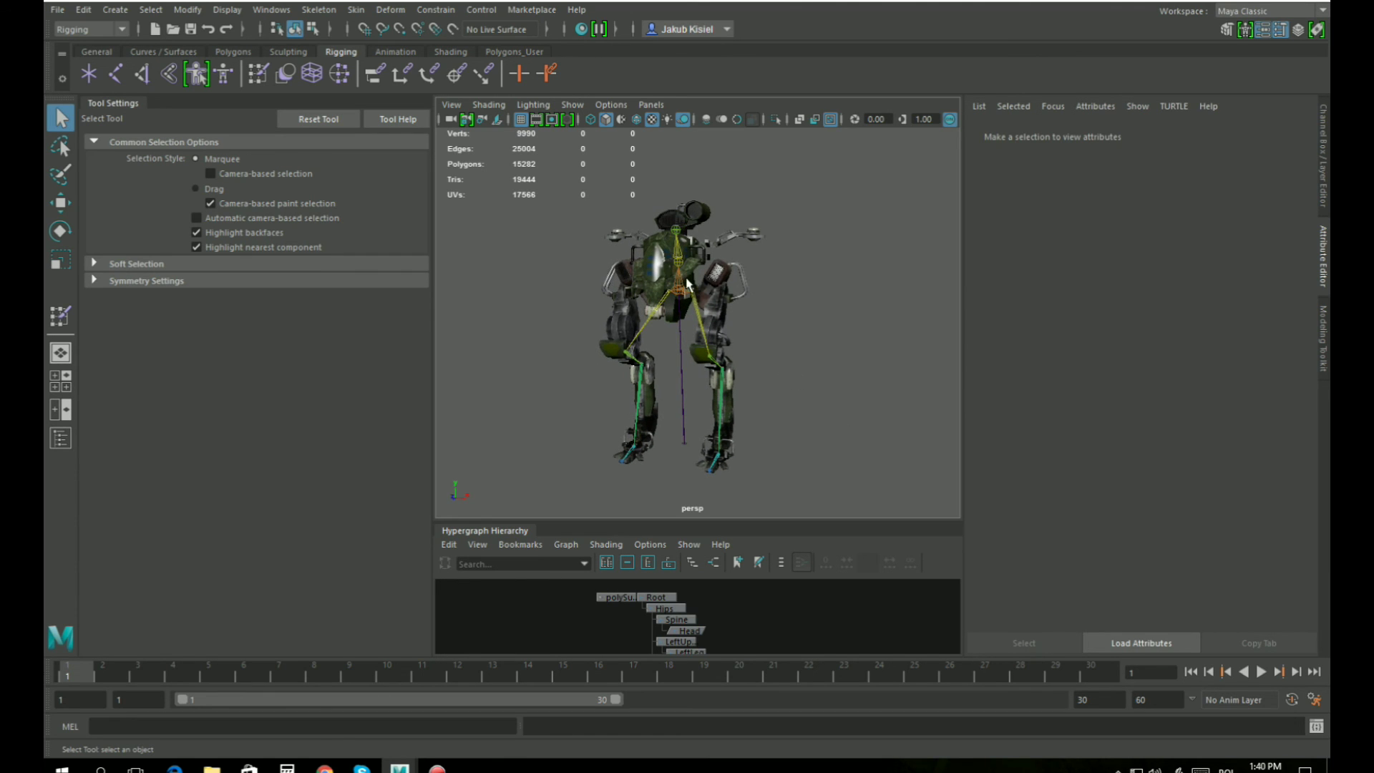
left_click(685, 284)
left_click(870, 307)
scroll(802, 329, "up", 3)
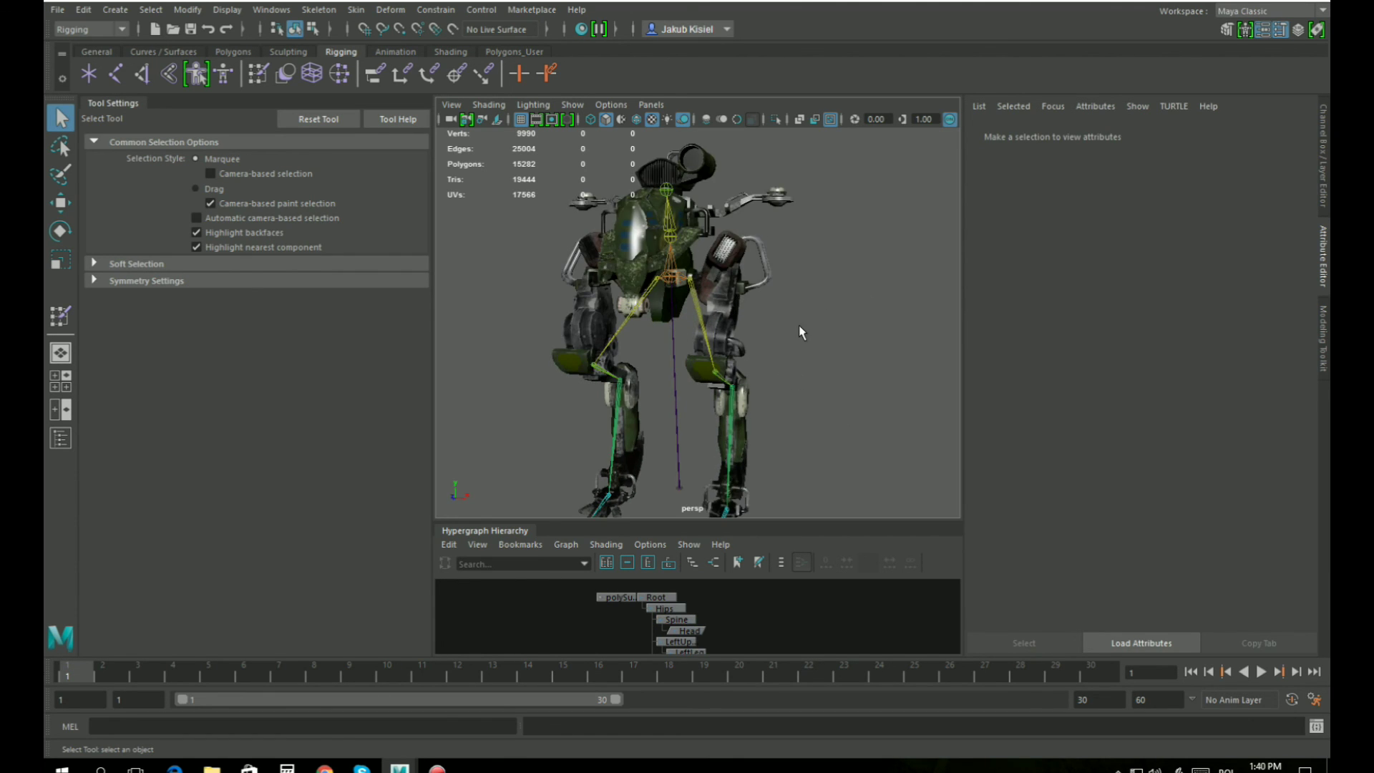
scroll(805, 333, "down", 2)
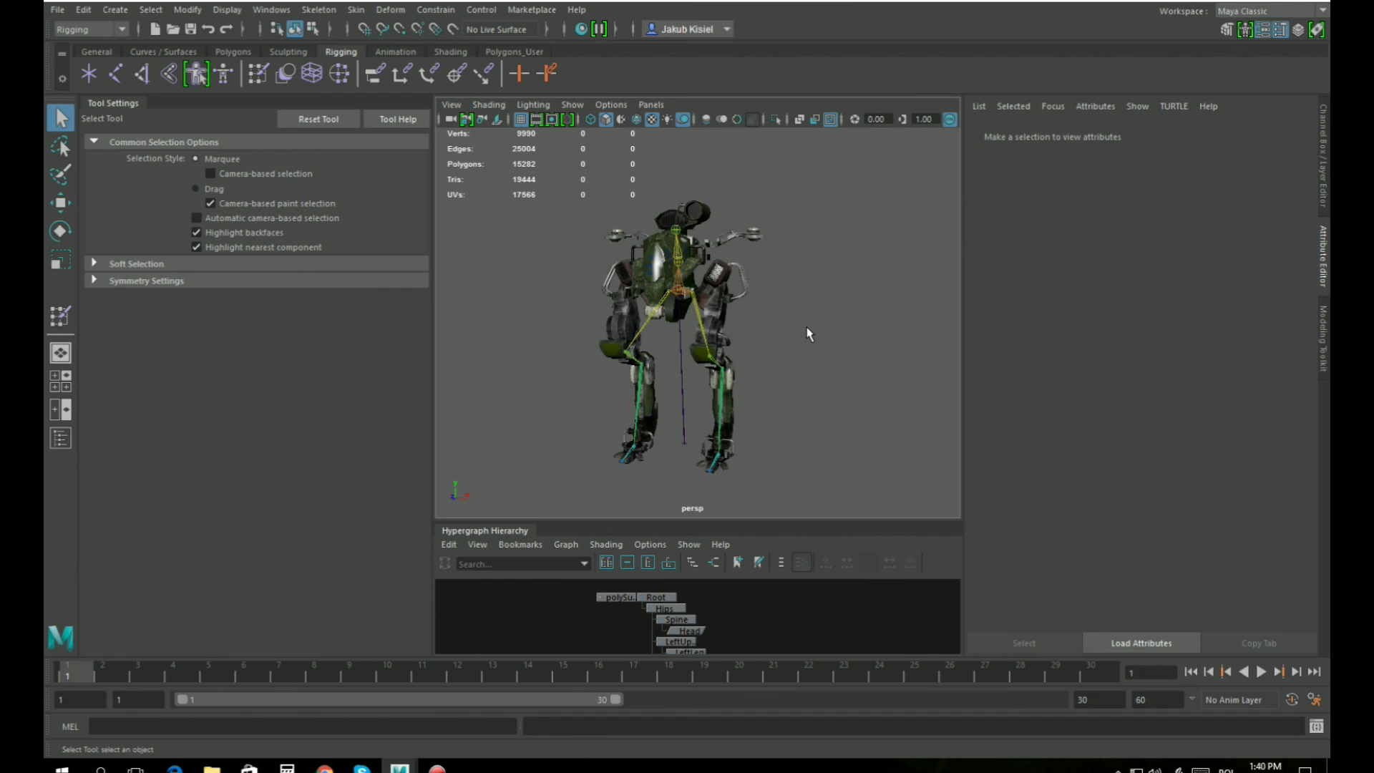